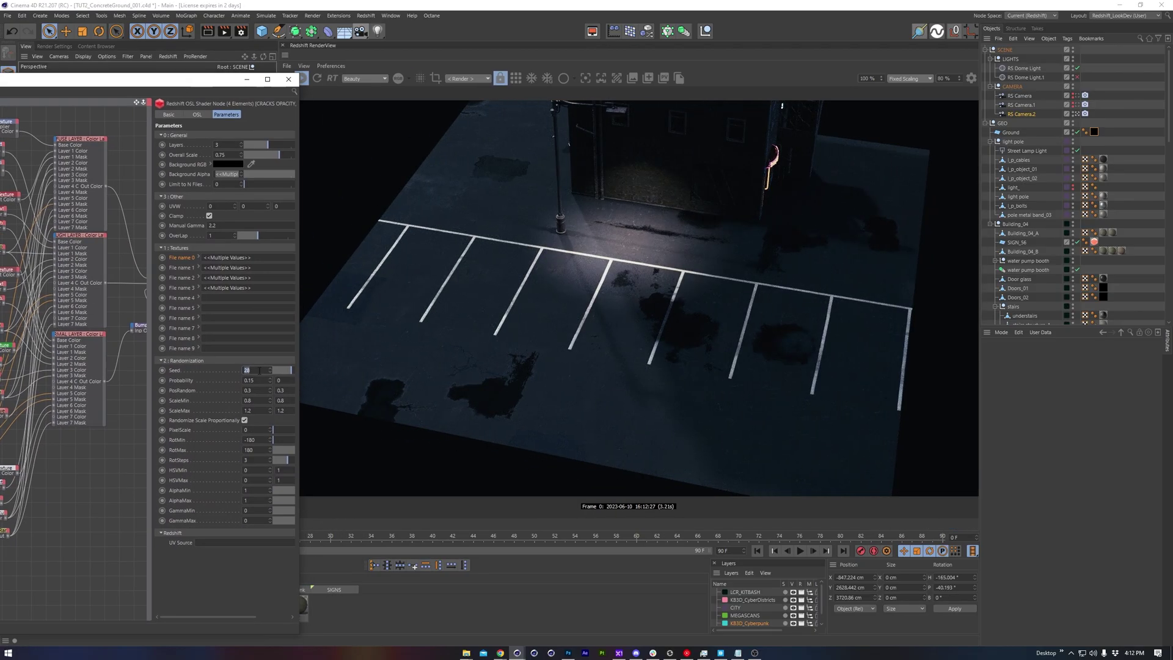
Increase the seed of the selected CRACKS OPACITY OSL shader nodes through several values to vary the crack placement.
{"action": "scroll", "coordinate": [260, 371], "scroll_direction": "up", "scroll_amount": 1}
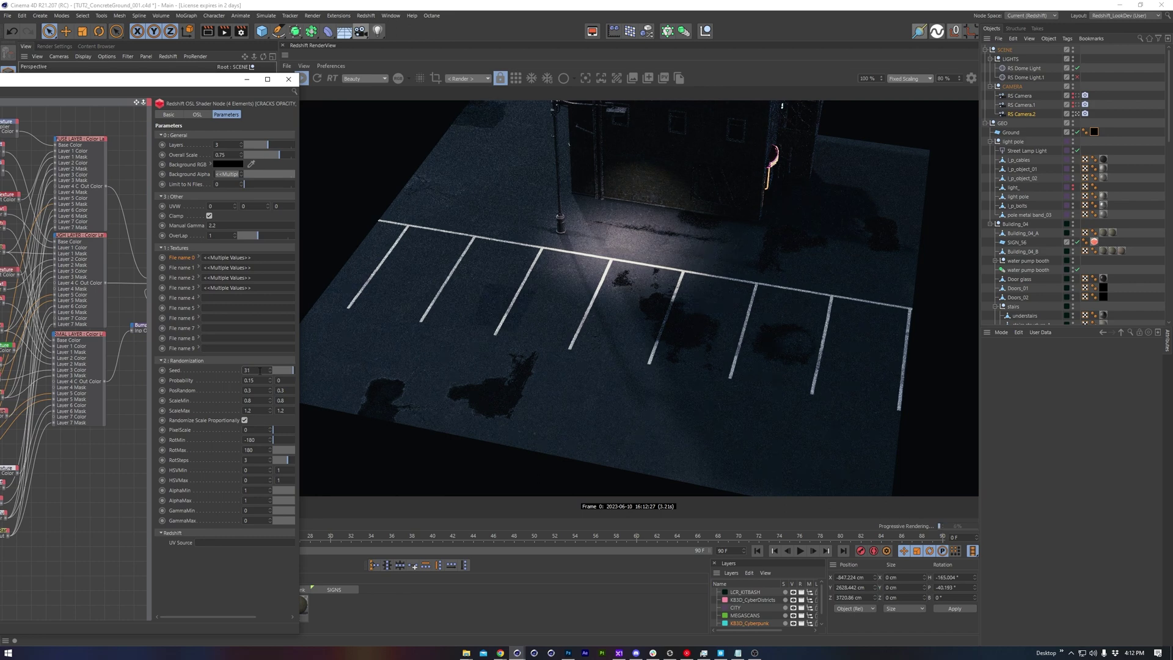
{"action": "scroll", "coordinate": [260, 371], "scroll_direction": "up", "scroll_amount": 1}
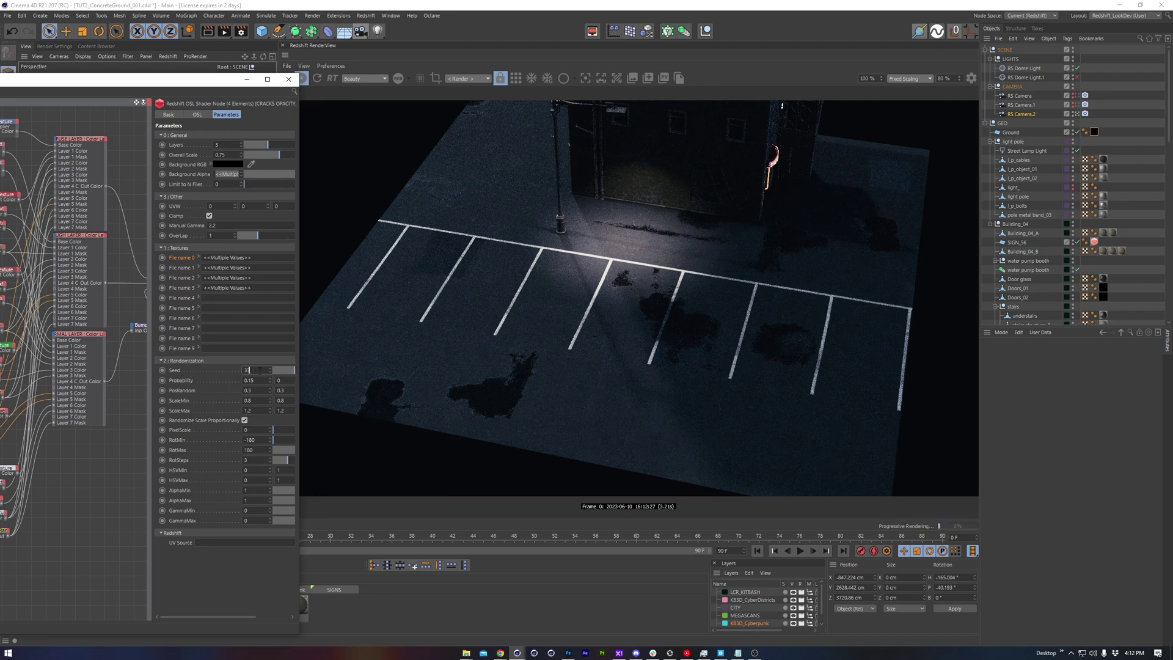
{"action": "key", "text": "Up"}
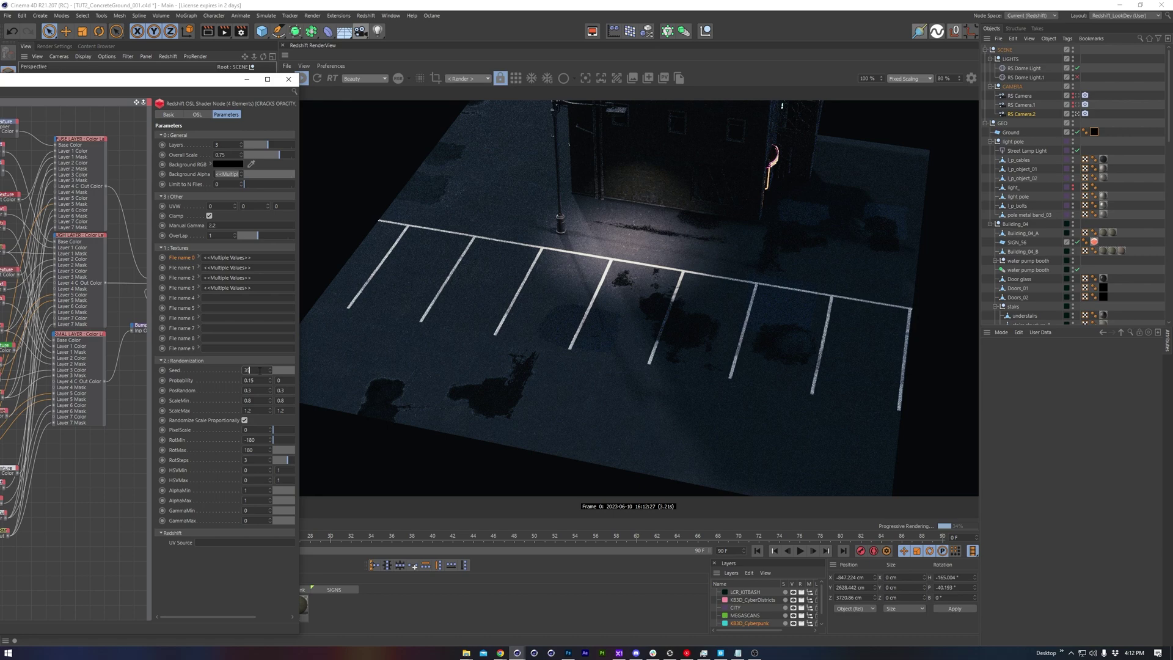
{"action": "key", "text": "Up"}
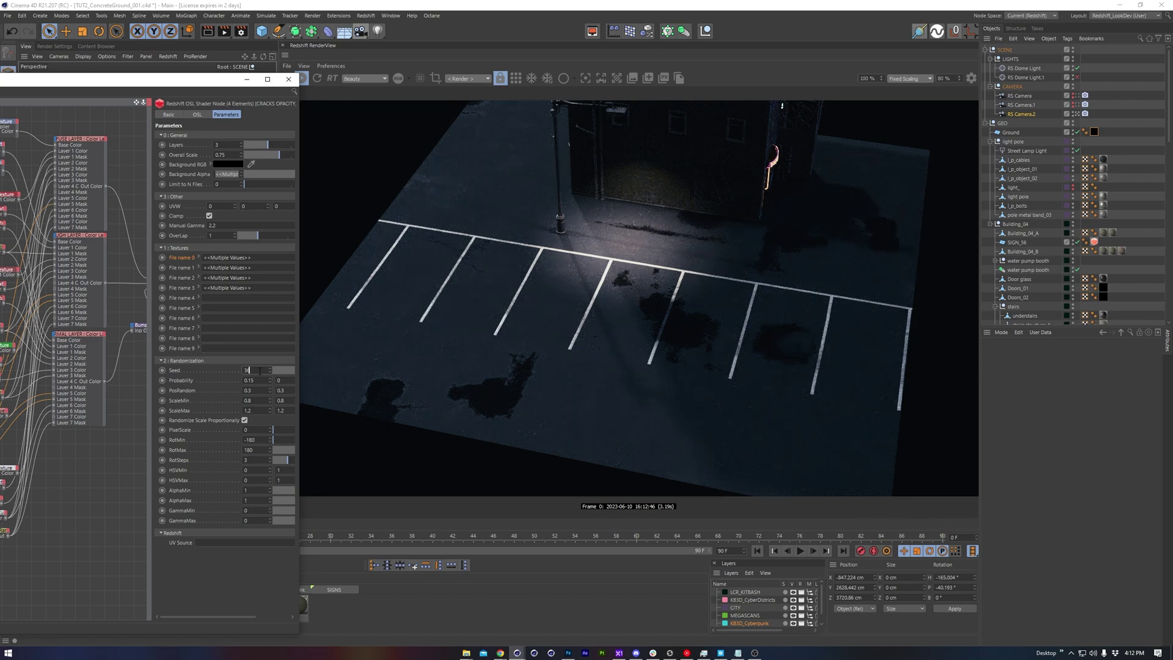
Move the shader graph out of the way and examine the parking lot ground from closer and farther camera angles.
{"action": "left_click_drag", "start_coordinate": [215, 83], "coordinate": [262, 482]}
{"action": "scroll", "coordinate": [152, 258], "scroll_direction": "up", "scroll_amount": 10}
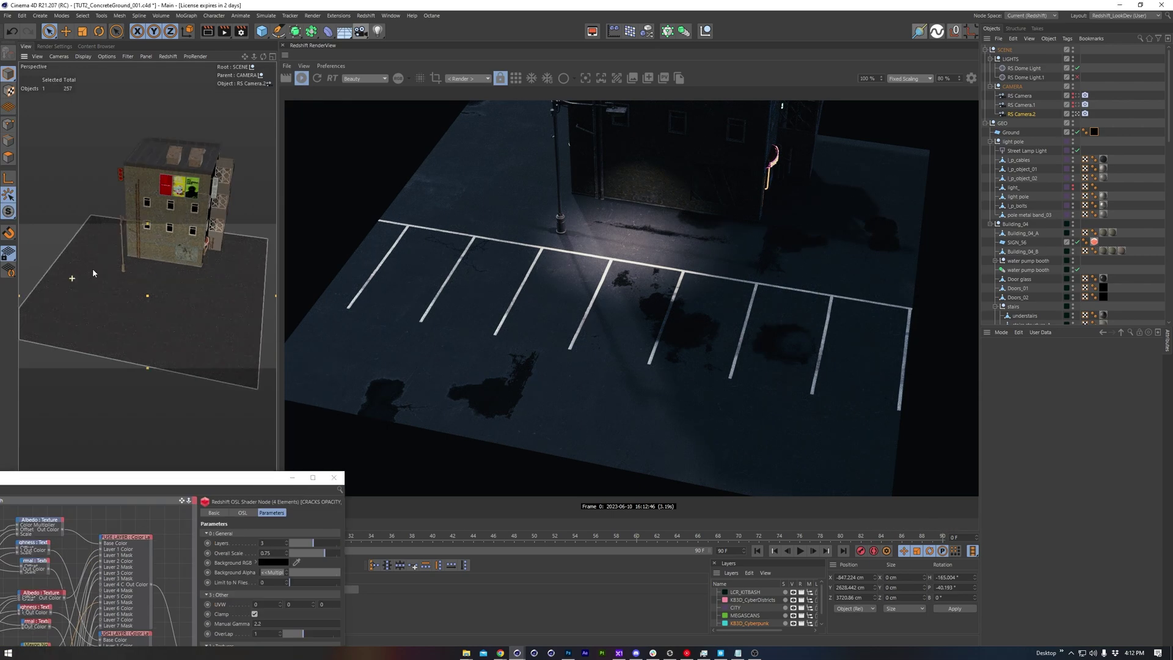
{"action": "mouse_move", "coordinate": [152, 258]}
{"action": "left_mouse_down", "text": "alt"}
{"action": "mouse_move", "coordinate": [136, 248]}
{"action": "mouse_move", "coordinate": [142, 259]}
{"action": "left_mouse_up", "text": "alt"}
{"action": "middle_click_drag", "start_coordinate": [142, 259], "coordinate": [119, 274], "text": "alt"}
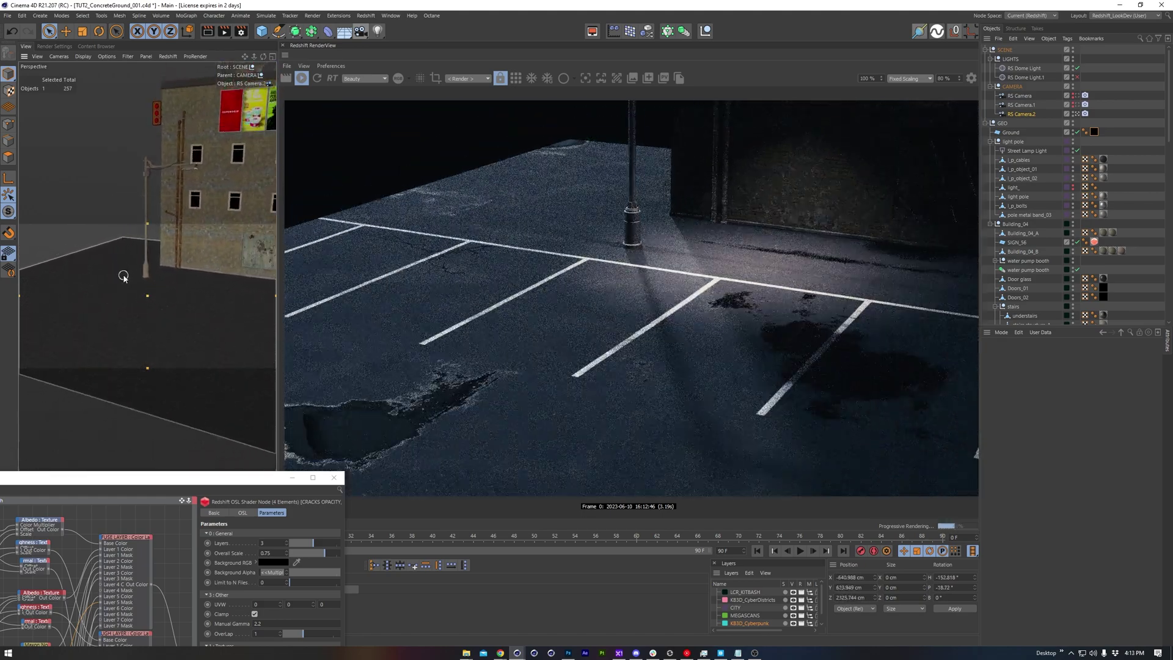
{"action": "right_click_drag", "start_coordinate": [135, 282], "coordinate": [105, 285], "text": "alt"}
{"action": "left_click_drag", "start_coordinate": [132, 284], "coordinate": [162, 309], "text": "alt"}
{"action": "middle_click_drag", "start_coordinate": [162, 310], "coordinate": [104, 283], "text": "alt"}
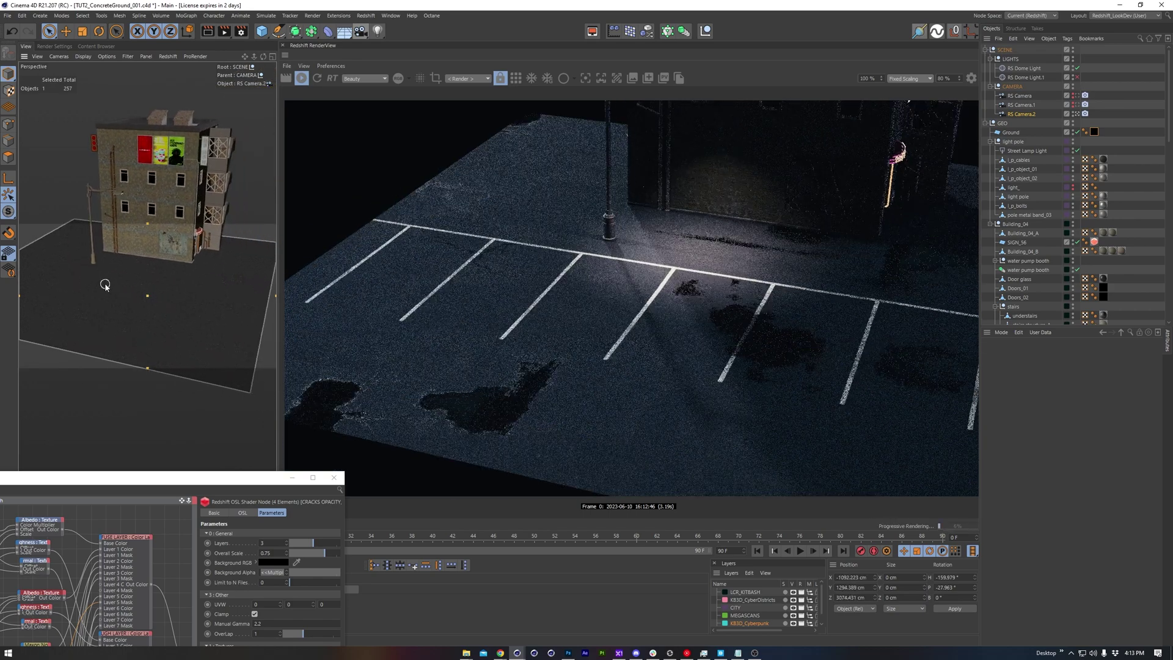
{"action": "right_click_drag", "start_coordinate": [104, 283], "coordinate": [117, 296], "text": "alt"}
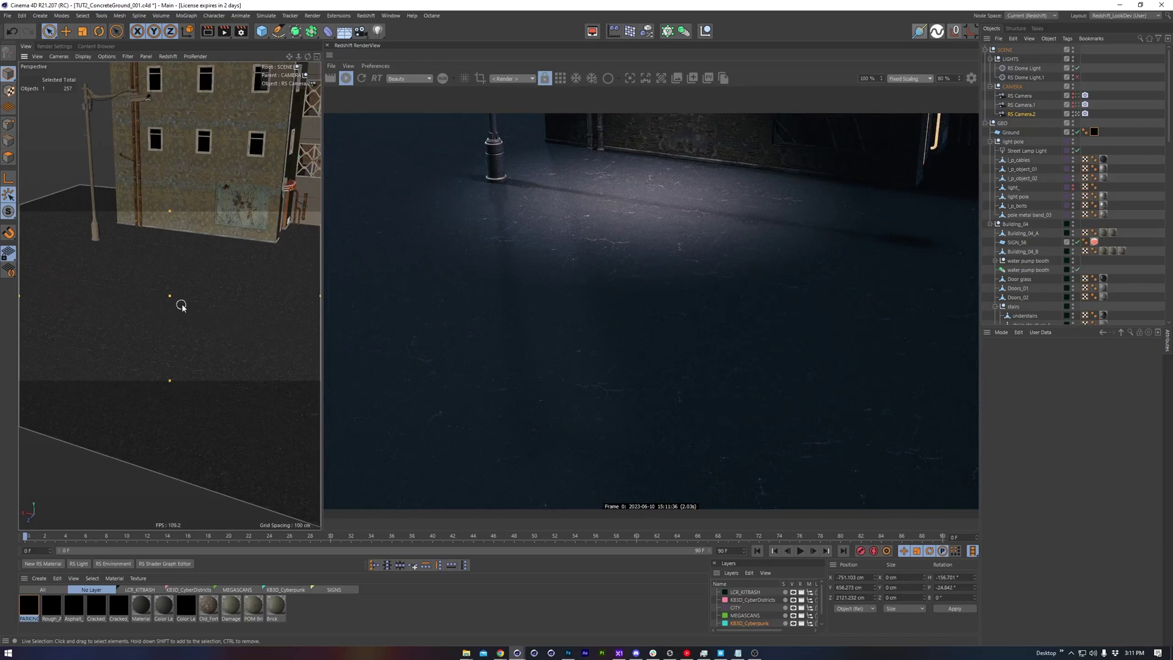
Inspect the settings of both Maxon Noise and Vector Change Range nodes in the PARKING LOT shader graph and minimize the graph.
{"action": "left_click_drag", "start_coordinate": [181, 306], "coordinate": [175, 304], "text": "alt"}
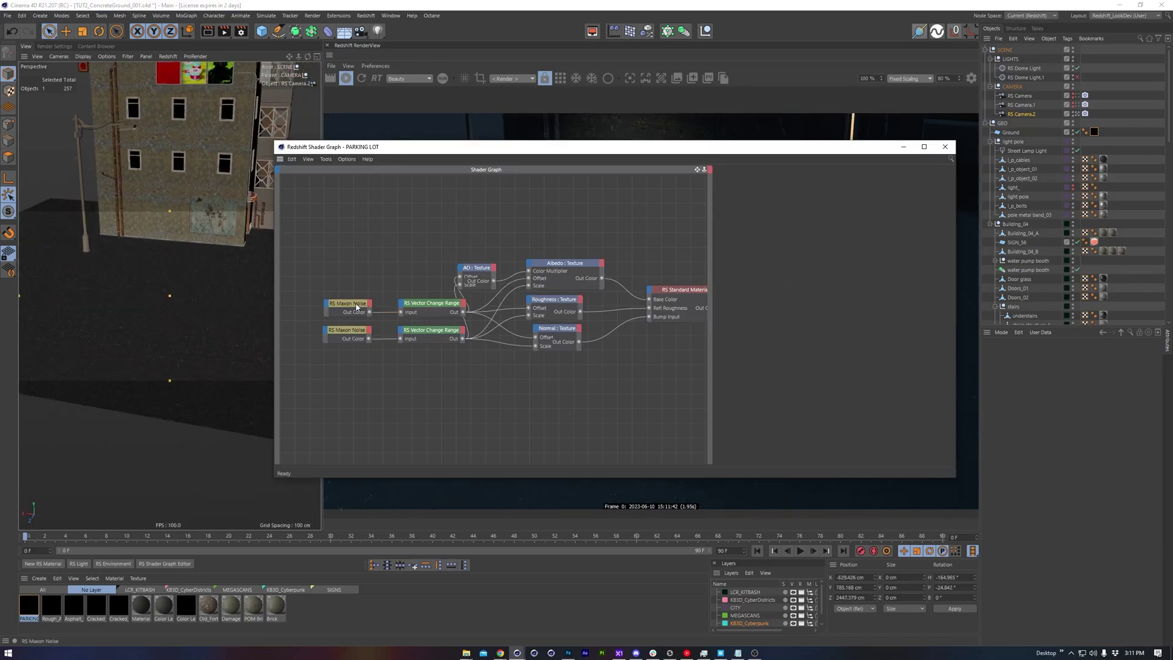
{"action": "left_click", "coordinate": [358, 307]}
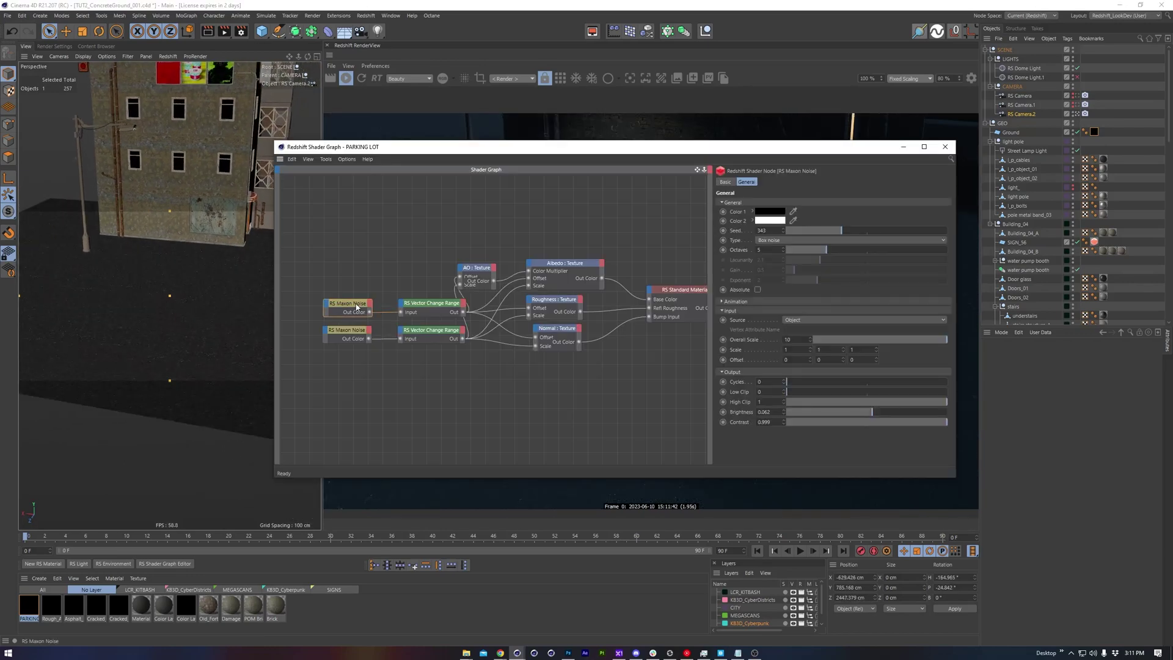
{"action": "left_click", "coordinate": [425, 305]}
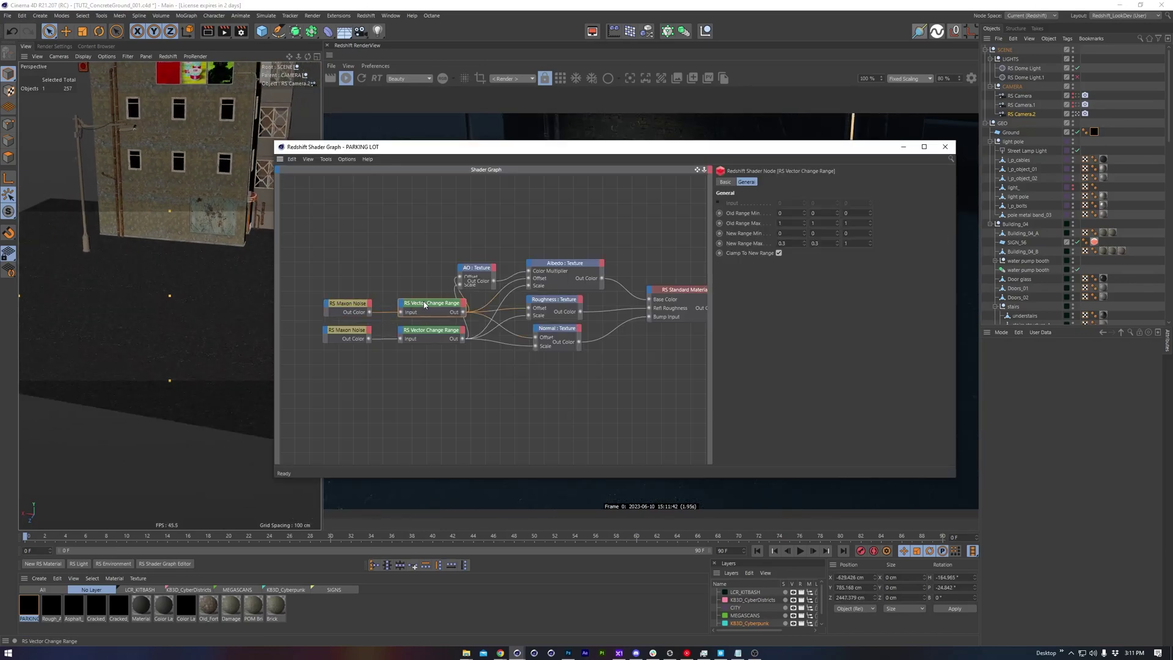
{"action": "left_click", "coordinate": [346, 337]}
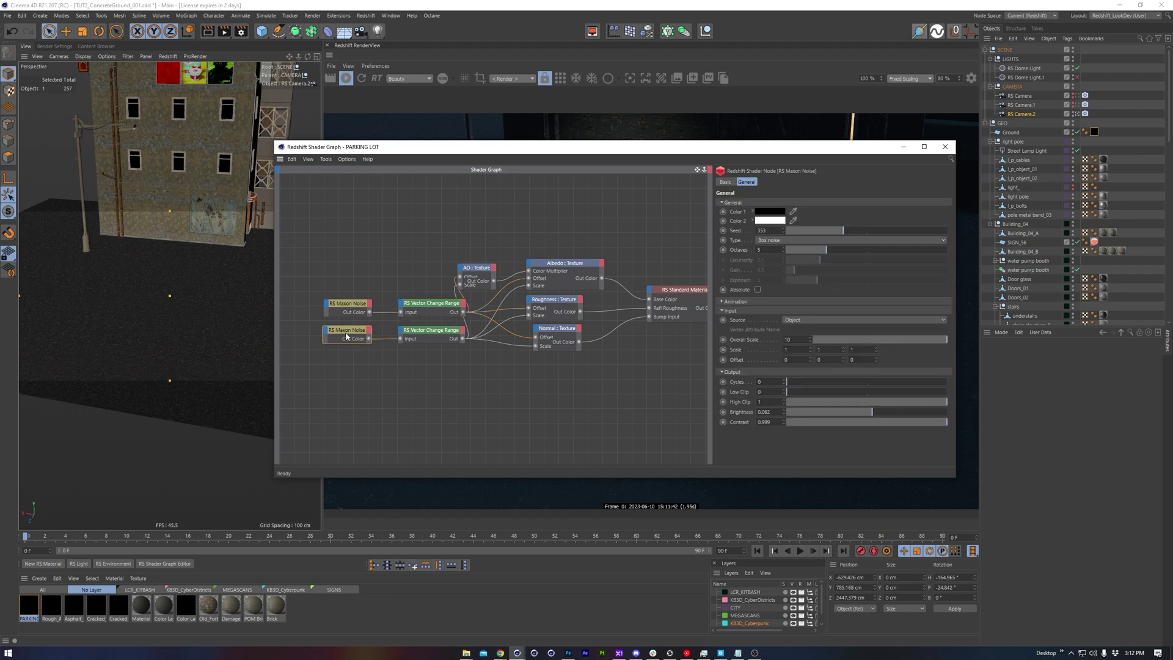
{"action": "left_click", "coordinate": [437, 334]}
{"action": "left_click", "coordinate": [462, 365]}
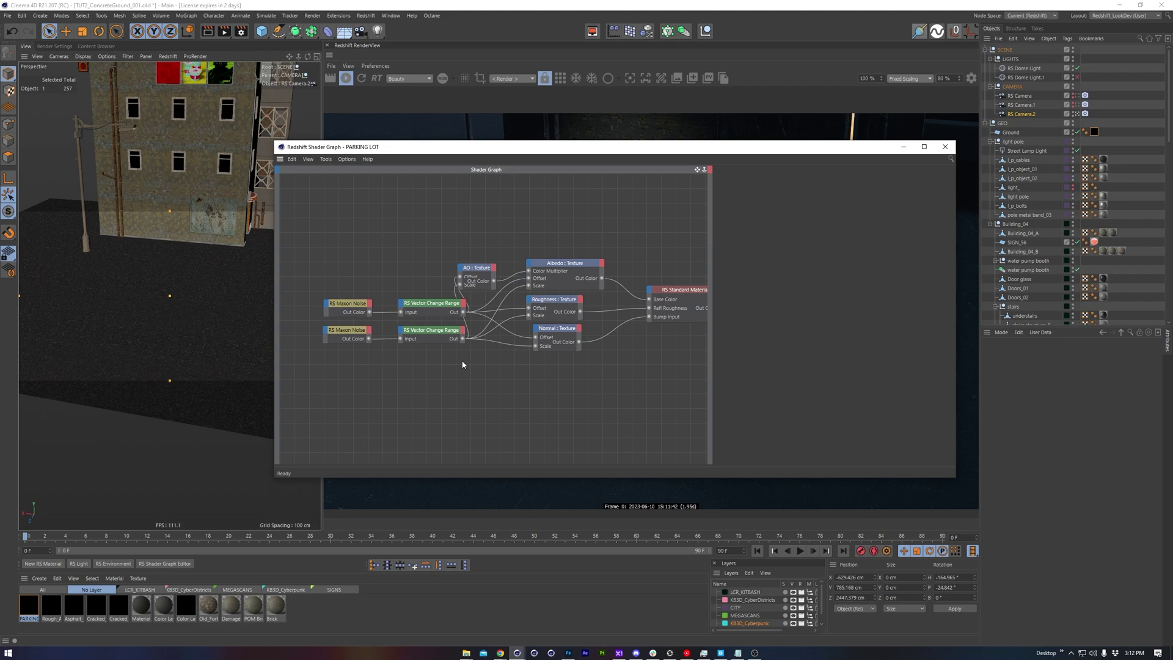
{"action": "left_click", "coordinate": [904, 148]}
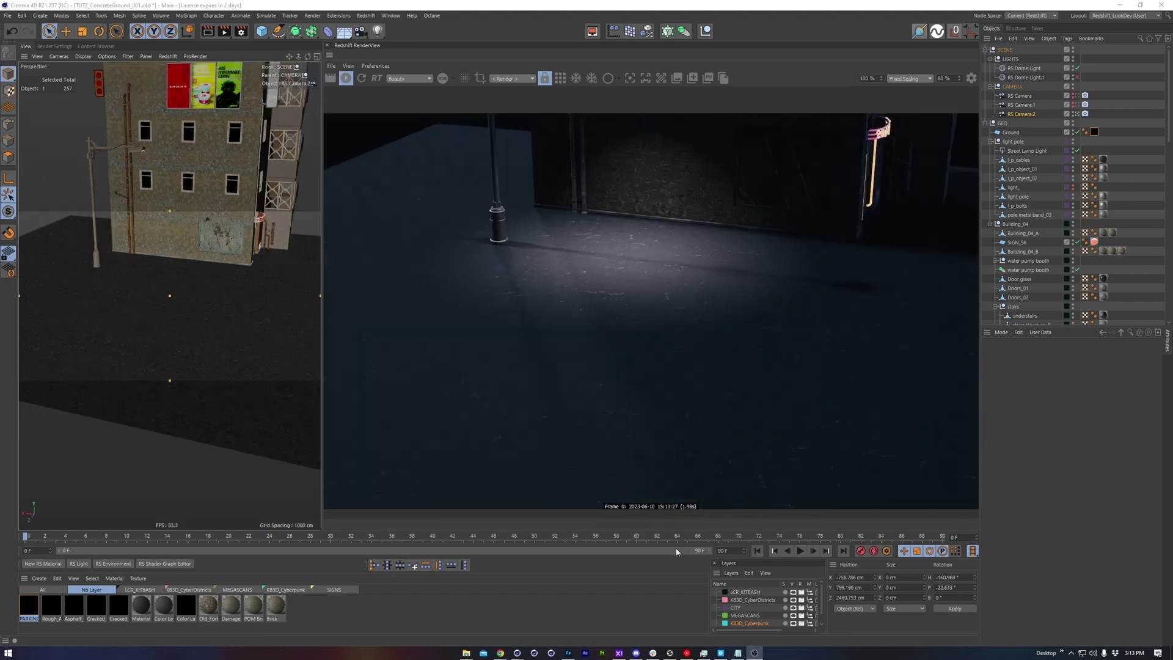
Switch to Quixel Bridge and download asphalt surfaces, including Parking Garage Asphalt and Asphalt Road, at 4K Resolution.
{"action": "left_click", "coordinate": [721, 653]}
{"action": "scroll", "coordinate": [687, 288], "scroll_direction": "up", "scroll_amount": 15}
{"action": "left_click", "coordinate": [261, 305]}
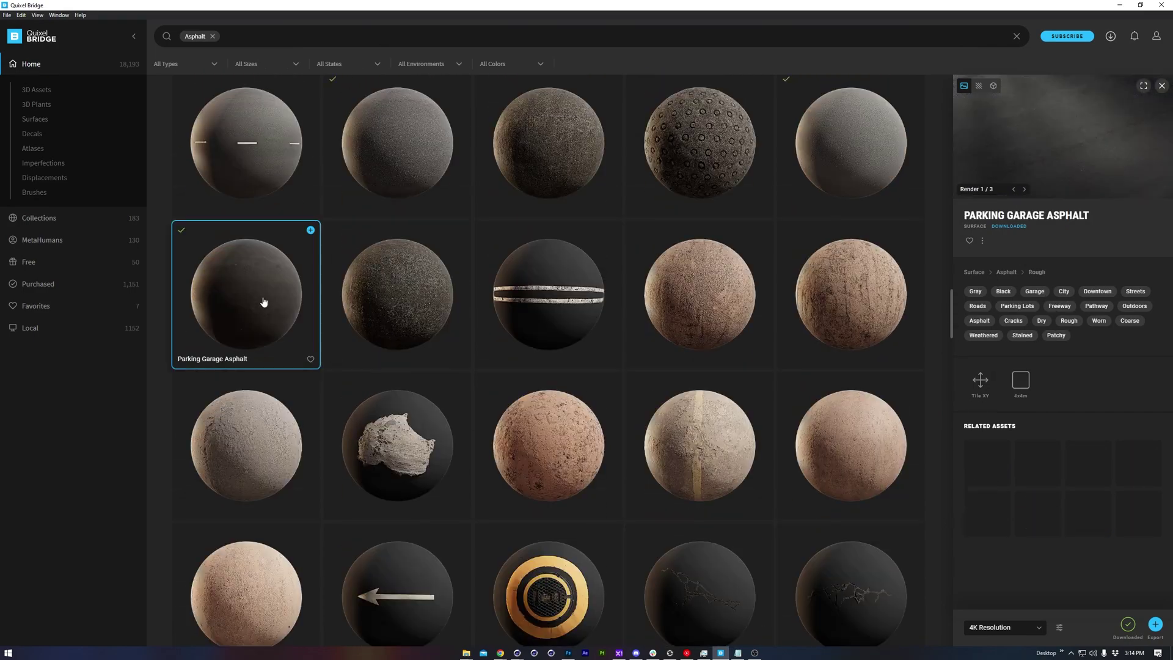
{"action": "left_click", "coordinate": [1128, 624]}
{"action": "scroll", "coordinate": [392, 385], "scroll_direction": "down", "scroll_amount": 5}
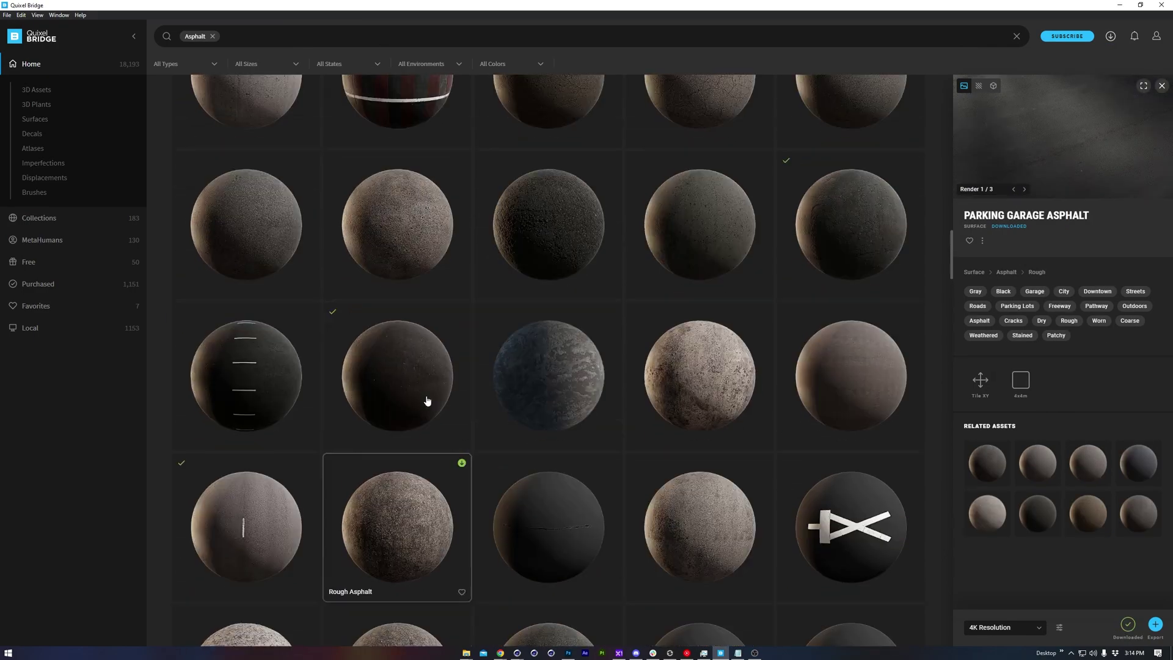
{"action": "left_click", "coordinate": [422, 391]}
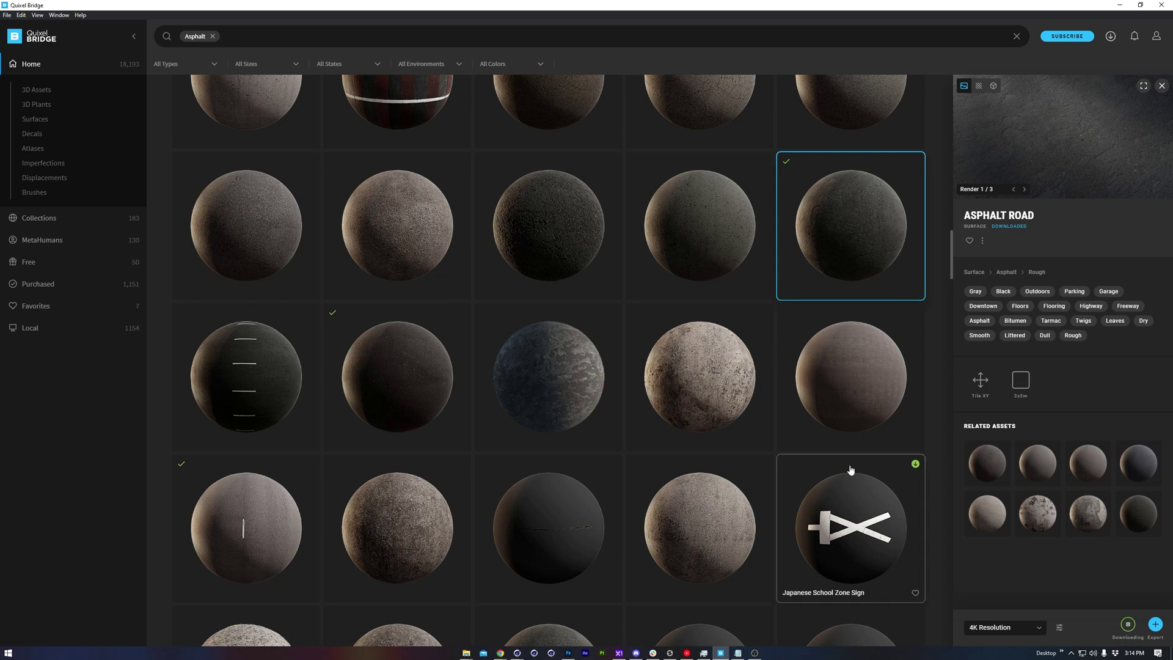
{"action": "scroll", "coordinate": [849, 366], "scroll_direction": "up", "scroll_amount": 2}
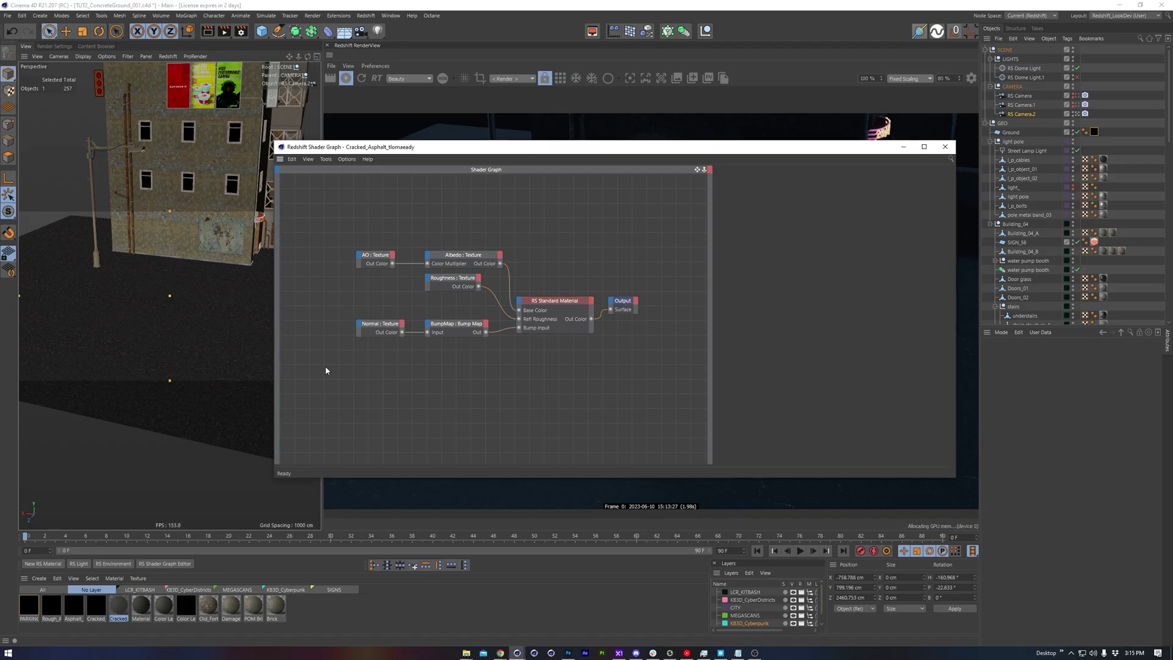
Duplicate the Maxon Noise and Vector Change Range nodes and wire them into the offset and scale of the second asphalt texture set.
{"action": "left_click", "coordinate": [416, 240]}
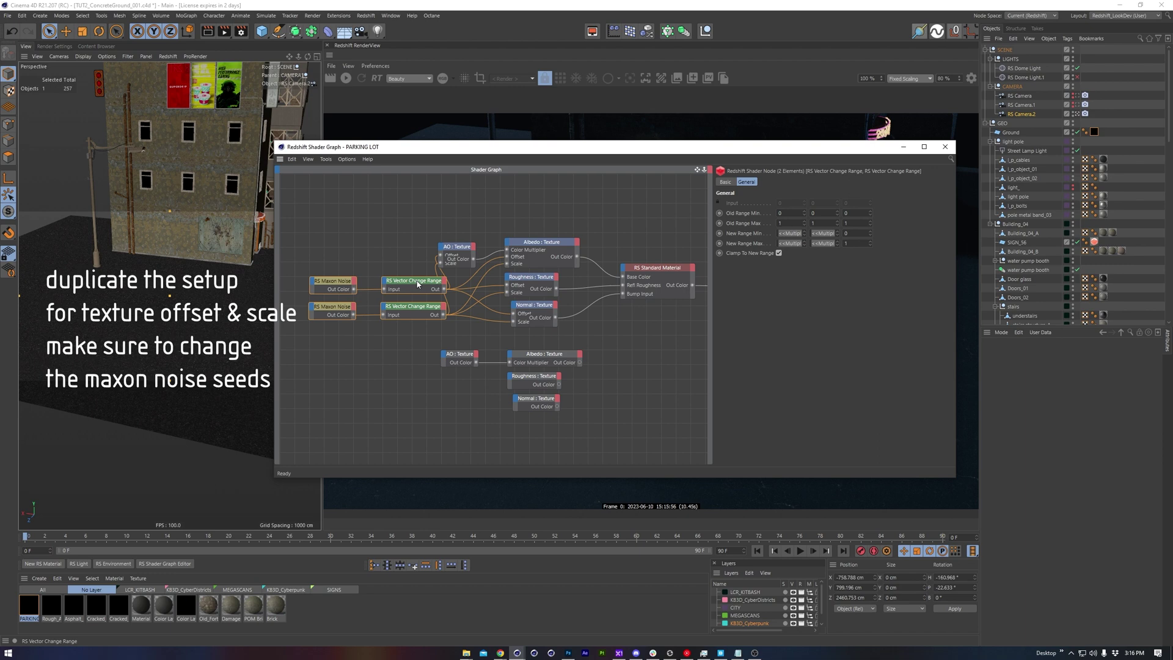
{"action": "left_click", "coordinate": [333, 385]}
{"action": "left_click_drag", "start_coordinate": [444, 384], "coordinate": [509, 376]}
{"action": "left_click", "coordinate": [573, 390]}
{"action": "left_click_drag", "start_coordinate": [444, 393], "coordinate": [515, 400]}
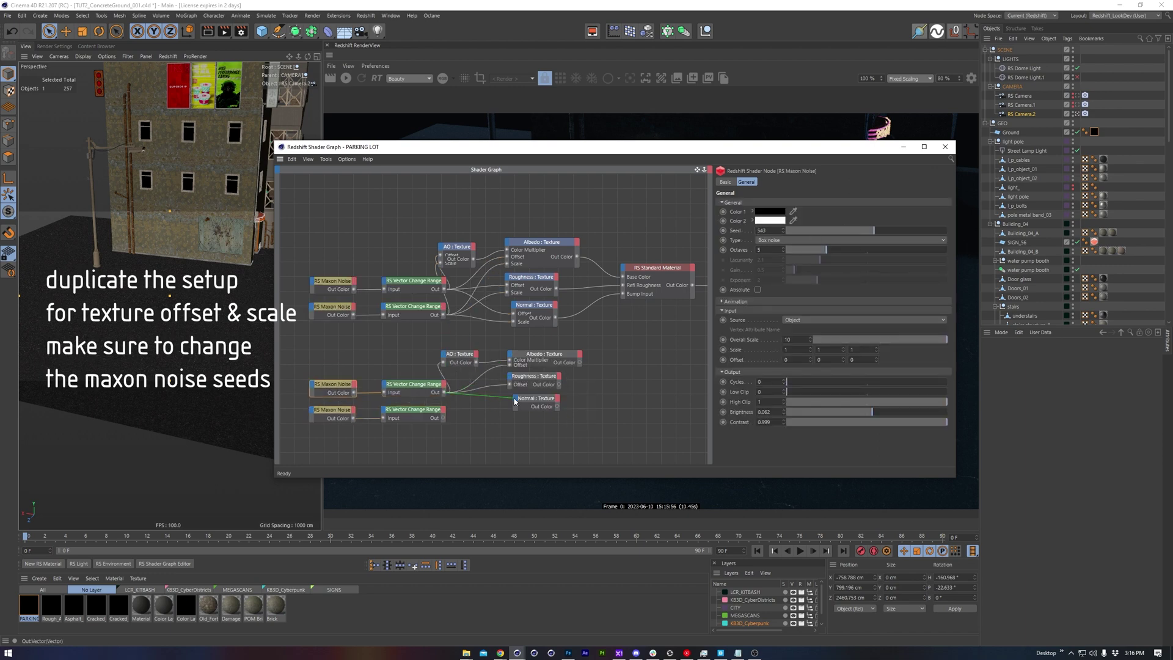
{"action": "left_click_drag", "start_coordinate": [444, 418], "coordinate": [516, 398]}
{"action": "left_click", "coordinate": [507, 381]}
{"action": "left_click", "coordinate": [574, 403]}
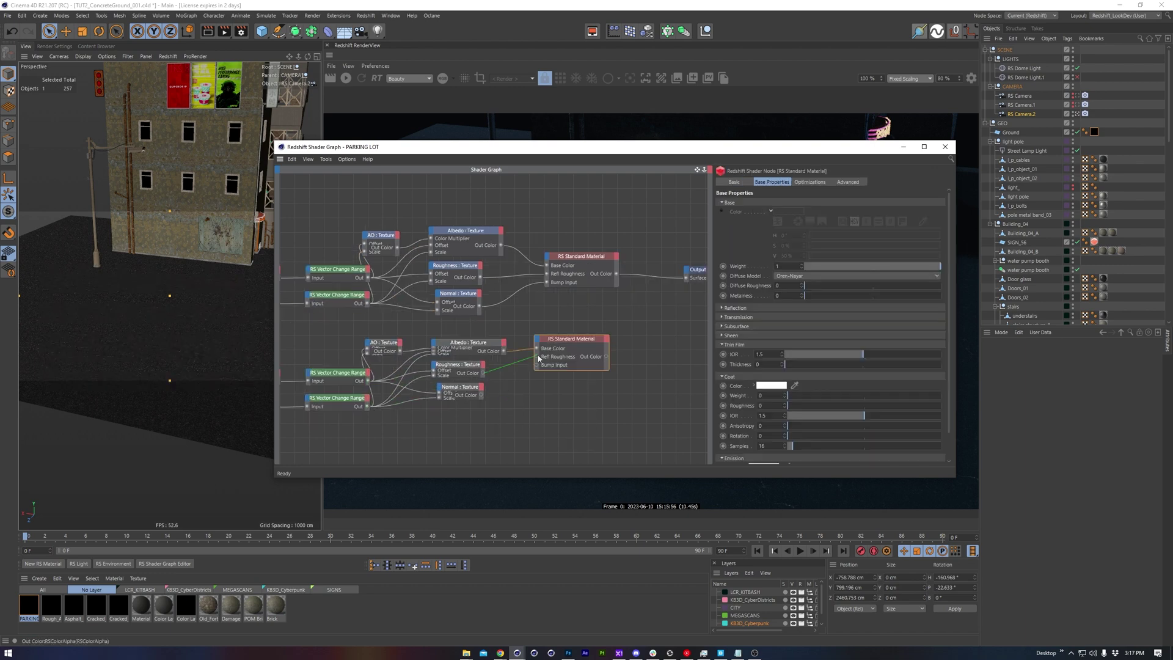
Connect the second texture set to the base color, roughness and bump inputs of the second RS Standard Material.
{"action": "left_click_drag", "start_coordinate": [540, 365], "coordinate": [537, 365]}
{"action": "left_click_drag", "start_coordinate": [587, 338], "coordinate": [592, 351]}
{"action": "middle_click_drag", "start_coordinate": [653, 333], "coordinate": [531, 325]}
Add an RS Maxon Noise node and place it below the second texture set's material.
{"action": "key", "text": "shift+c"}
{"action": "type", "text": "max"}
{"action": "key", "text": "Return"}
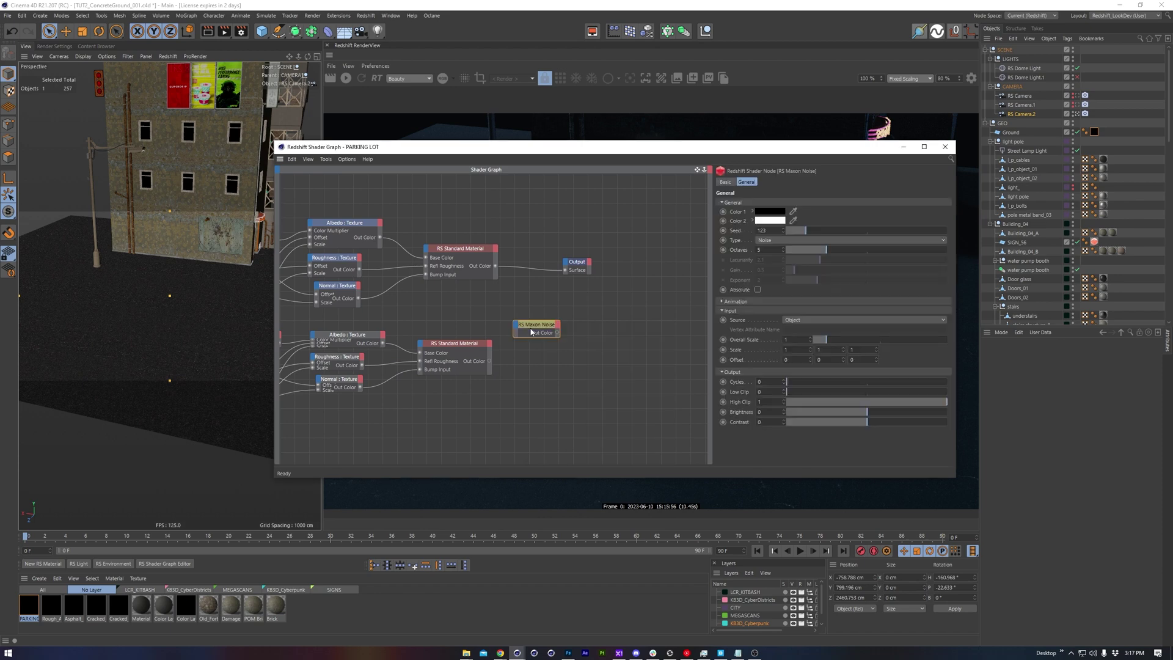
{"action": "left_click_drag", "start_coordinate": [540, 328], "coordinate": [474, 397]}
Try blending both standard materials in an RS Material Layer, using the new Maxon Noise as the layer mask.
{"action": "key", "text": "shift+c"}
{"action": "type", "text": "mat l"}
{"action": "key", "text": "Return"}
{"action": "left_click_drag", "start_coordinate": [495, 266], "coordinate": [525, 325]}
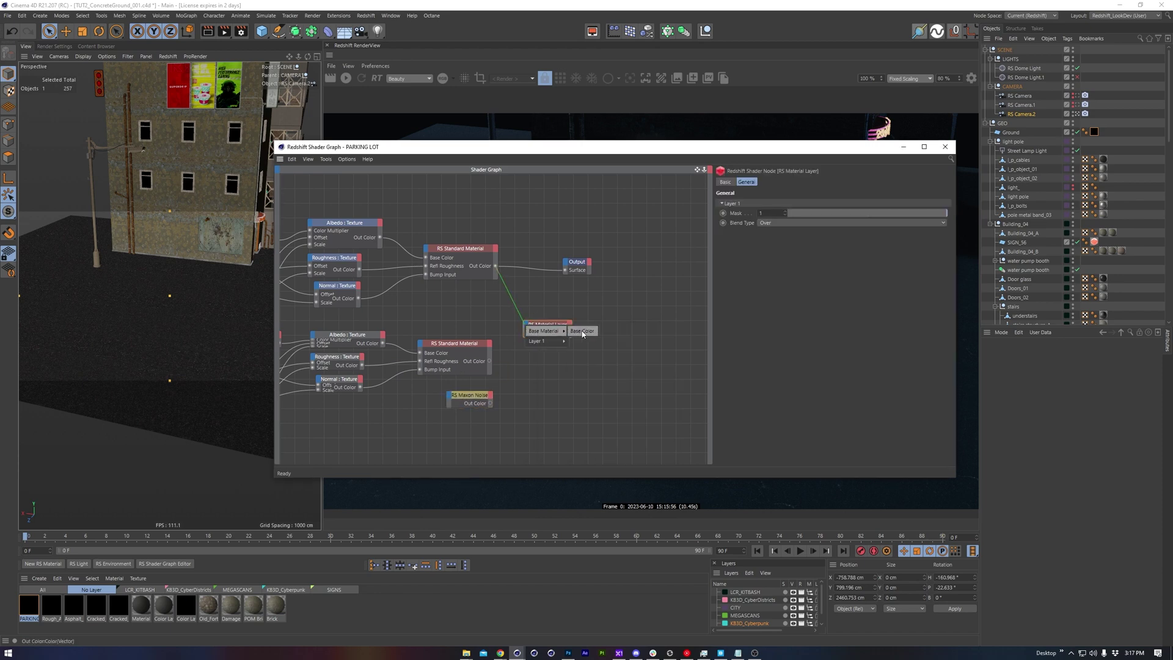
{"action": "left_click", "coordinate": [580, 332]}
{"action": "left_click_drag", "start_coordinate": [490, 360], "coordinate": [538, 339]}
{"action": "left_click_drag", "start_coordinate": [490, 403], "coordinate": [566, 269]}
{"action": "left_click", "coordinate": [459, 307]}
{"action": "left_click_drag", "start_coordinate": [498, 328], "coordinate": [547, 356]}
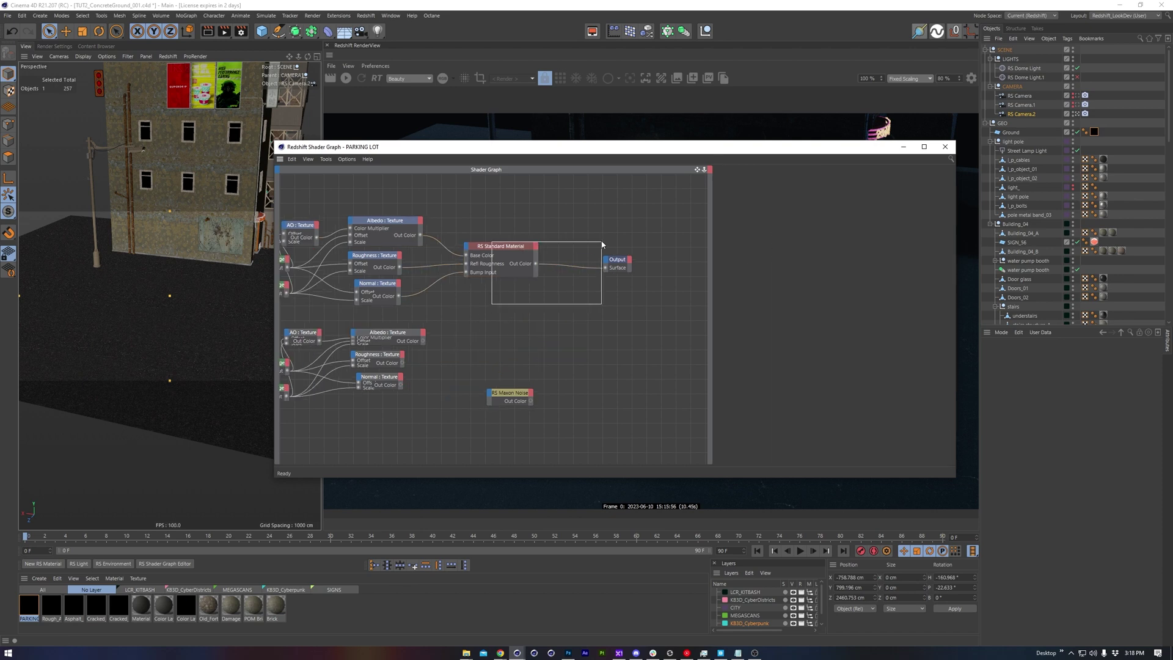
Add an RS Color Layer blending both albedo textures with the Maxon Noise as Layer 1 mask, feeding the material's base color.
{"action": "left_click", "coordinate": [535, 305]}
{"action": "left_click_drag", "start_coordinate": [547, 305], "coordinate": [515, 295]}
{"action": "left_click_drag", "start_coordinate": [421, 234], "coordinate": [487, 303]}
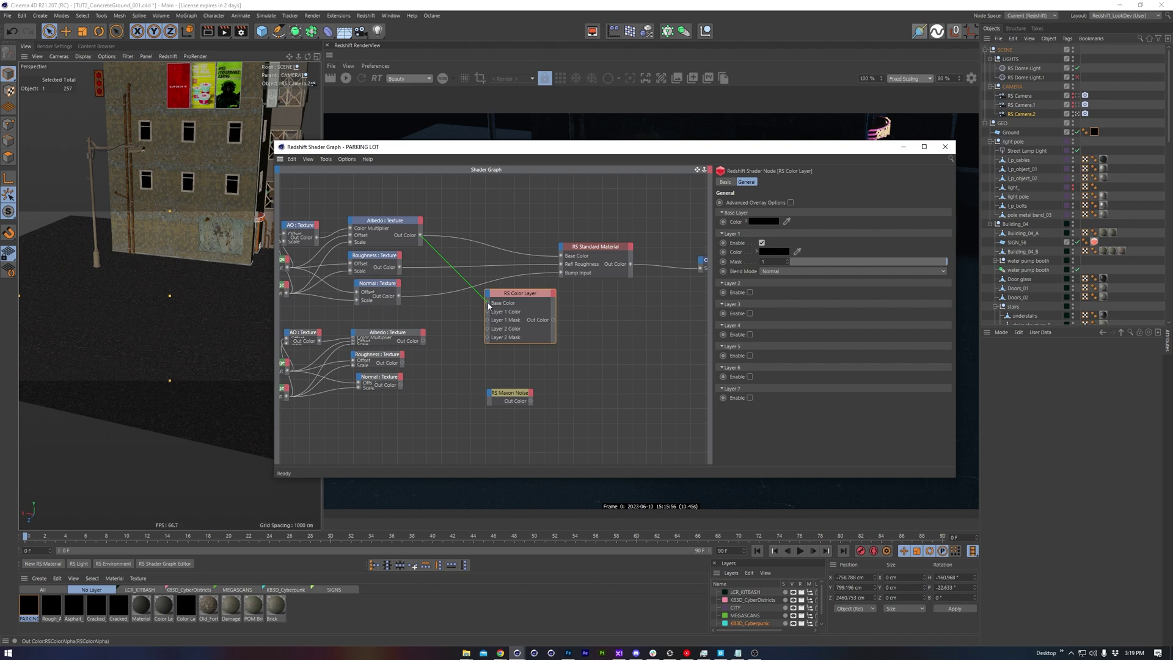
{"action": "left_click_drag", "start_coordinate": [423, 340], "coordinate": [487, 311]}
{"action": "left_click_drag", "start_coordinate": [507, 395], "coordinate": [374, 415]}
{"action": "left_click_drag", "start_coordinate": [488, 323], "coordinate": [487, 320]}
{"action": "left_click_drag", "start_coordinate": [553, 319], "coordinate": [560, 255]}
Remove the color layer's unused Layer 2 ports and name the node DIFFUSE LAYER.
{"action": "right_click", "coordinate": [524, 294]}
{"action": "left_click", "coordinate": [596, 351]}
{"action": "left_click", "coordinate": [725, 182]}
{"action": "double_click", "coordinate": [801, 205]}
{"action": "type", "text": "DIFFUSE LAYER"}
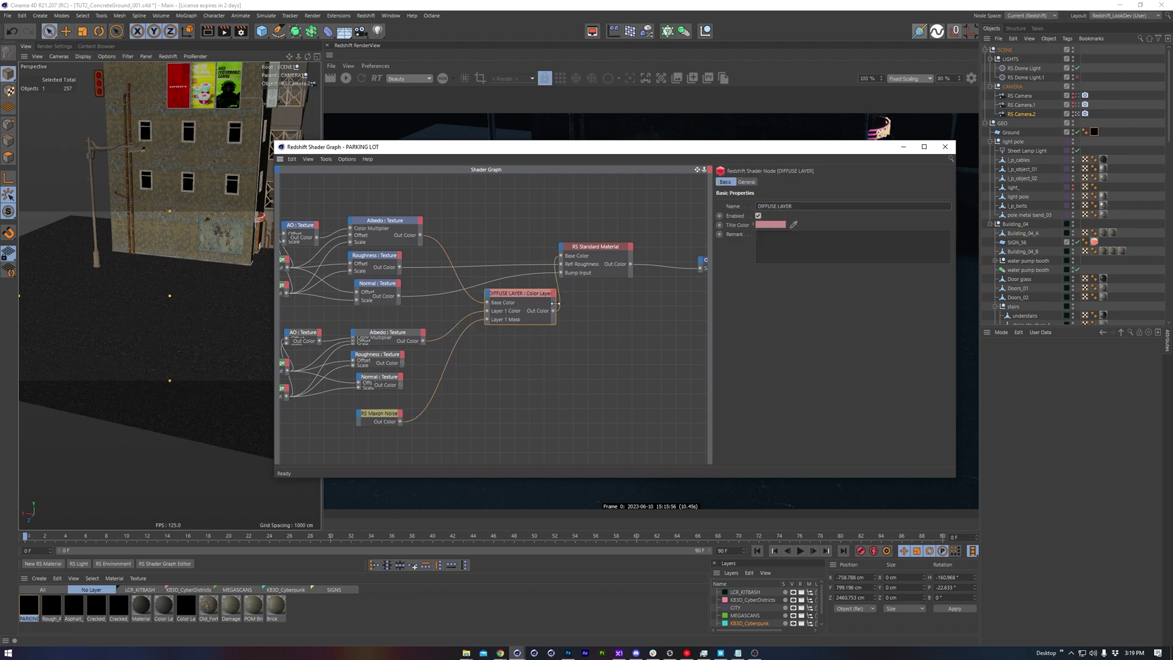
Space out the layer and material nodes and duplicate the color layer as ROUGH LAYER.
{"action": "left_click_drag", "start_coordinate": [556, 304], "coordinate": [576, 304]}
{"action": "left_click_drag", "start_coordinate": [588, 246], "coordinate": [636, 248]}
{"action": "mouse_move", "coordinate": [537, 294]}
{"action": "left_mouse_down"}
{"action": "mouse_move", "coordinate": [520, 230]}
{"action": "mouse_move", "coordinate": [523, 285]}
{"action": "left_mouse_up"}
{"action": "key", "text": "Return"}
Blend both roughness textures in ROUGH LAYER with the Maxon Noise as mask, and feed the result into the material's reflection roughness.
{"action": "left_click_drag", "start_coordinate": [400, 267], "coordinate": [472, 295]}
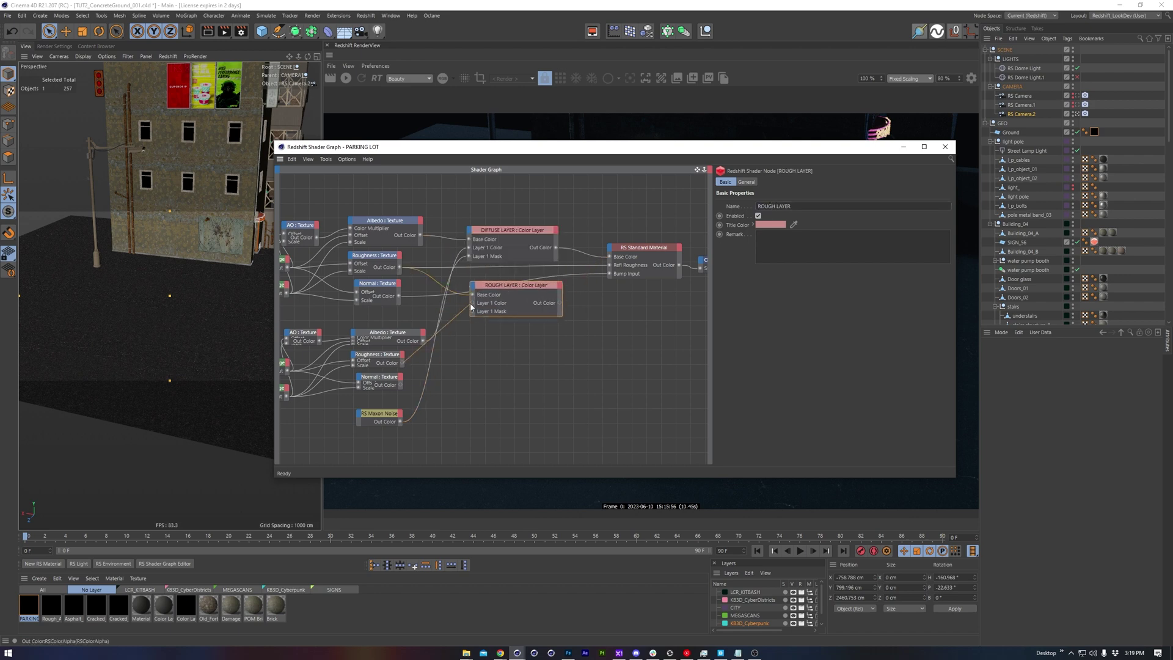
{"action": "left_click_drag", "start_coordinate": [402, 363], "coordinate": [472, 303]}
{"action": "left_click_drag", "start_coordinate": [400, 422], "coordinate": [473, 312]}
{"action": "left_click_drag", "start_coordinate": [560, 303], "coordinate": [610, 264]}
Duplicate ROUGH LAYER below it and connect both normal textures, with the Maxon Noise as the Layer 1 mask.
{"action": "left_click_drag", "start_coordinate": [524, 287], "coordinate": [523, 322]}
{"action": "left_click_drag", "start_coordinate": [400, 385], "coordinate": [472, 337]}
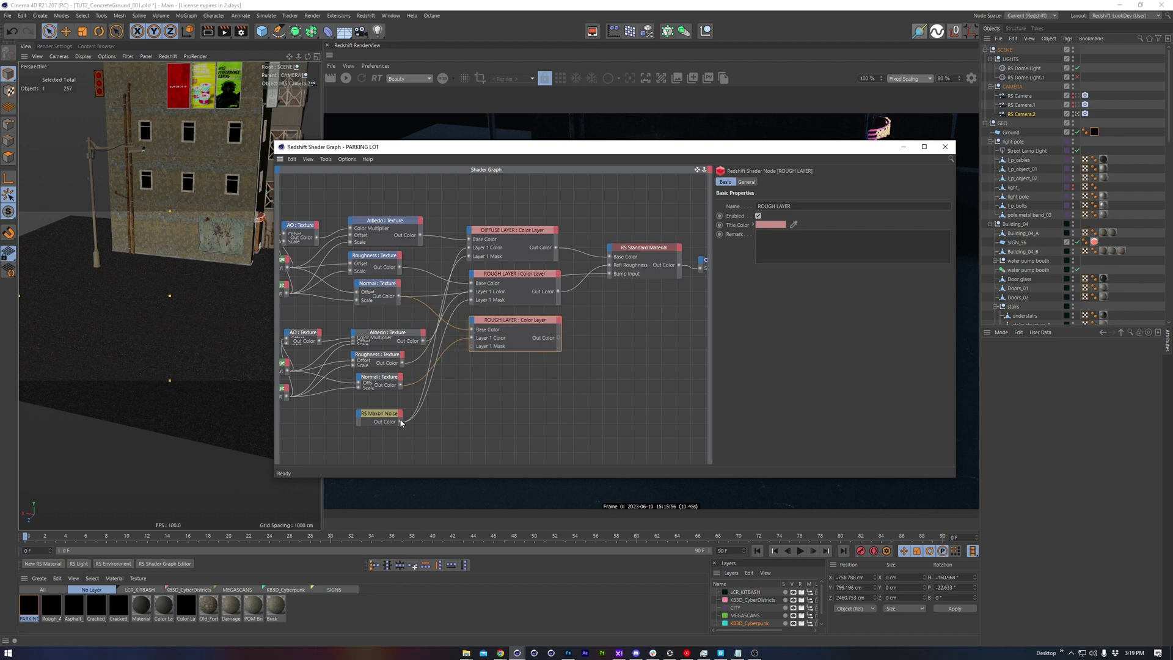
{"action": "left_click_drag", "start_coordinate": [401, 422], "coordinate": [472, 346]}
Add an RS Bump Map node between the third color layer and the material's bump input.
{"action": "double_click", "coordinate": [589, 371]}
{"action": "type", "text": "bump"}
{"action": "key", "text": "Return"}
{"action": "left_click_drag", "start_coordinate": [593, 371], "coordinate": [609, 274]}
Rename the color layer that blends the normal textures to NORMAL LAYER and show its general properties.
{"action": "left_click", "coordinate": [630, 338]}
{"action": "left_click", "coordinate": [511, 324]}
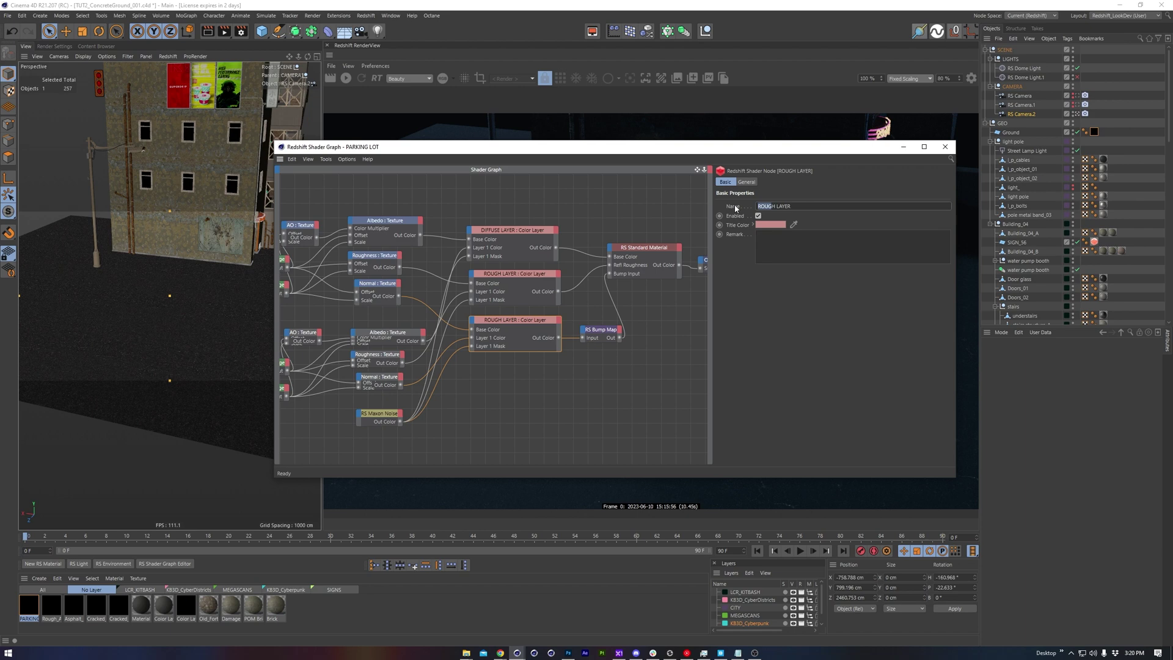
{"action": "left_click", "coordinate": [746, 182]}
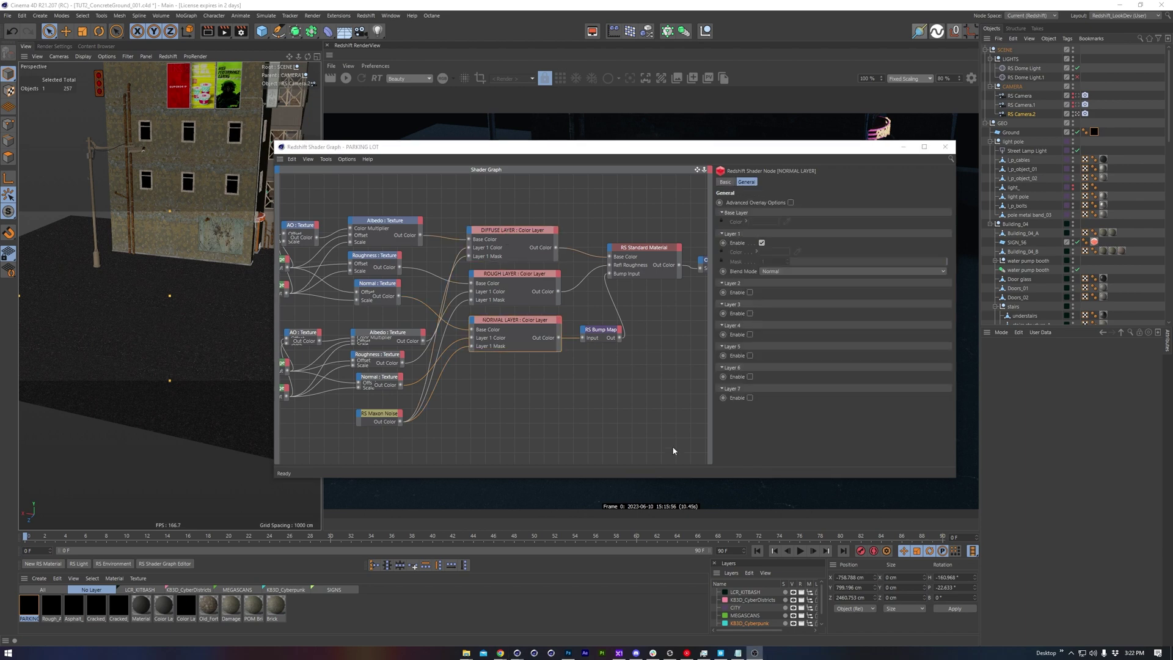
Give the second set's AO, Albedo, Roughness and Normal texture nodes a red title color with 59% saturation and 61% value.
{"action": "middle_click_drag", "start_coordinate": [435, 400], "coordinate": [536, 380]}
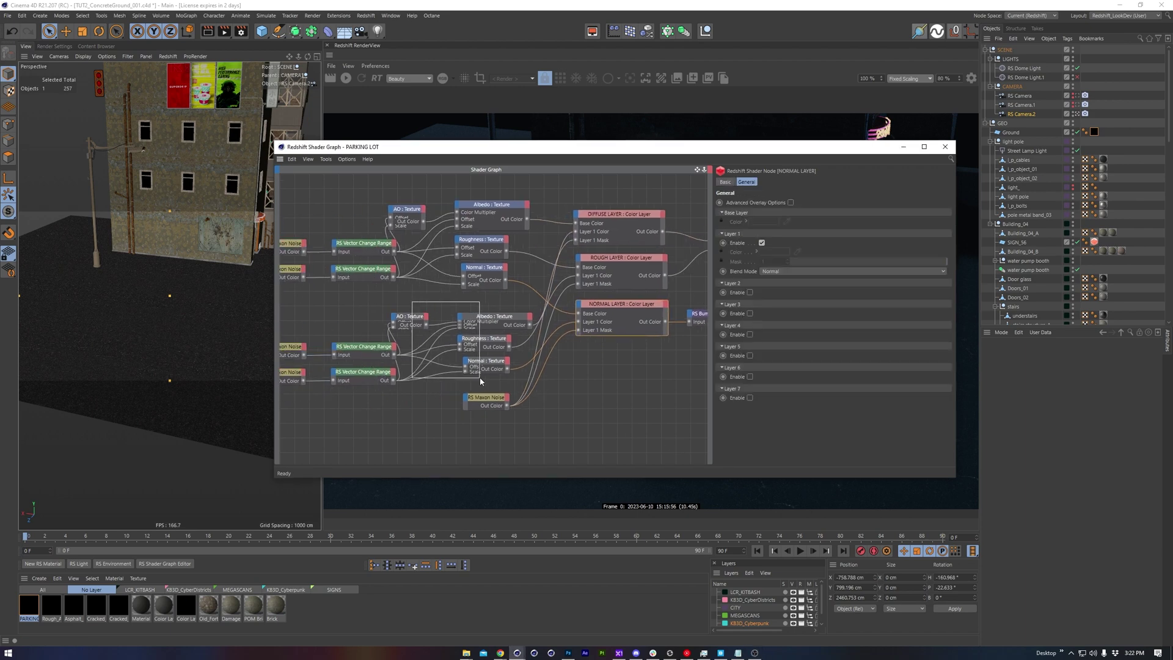
{"action": "left_click_drag", "start_coordinate": [480, 379], "coordinate": [482, 380]}
{"action": "left_click", "coordinate": [729, 182]}
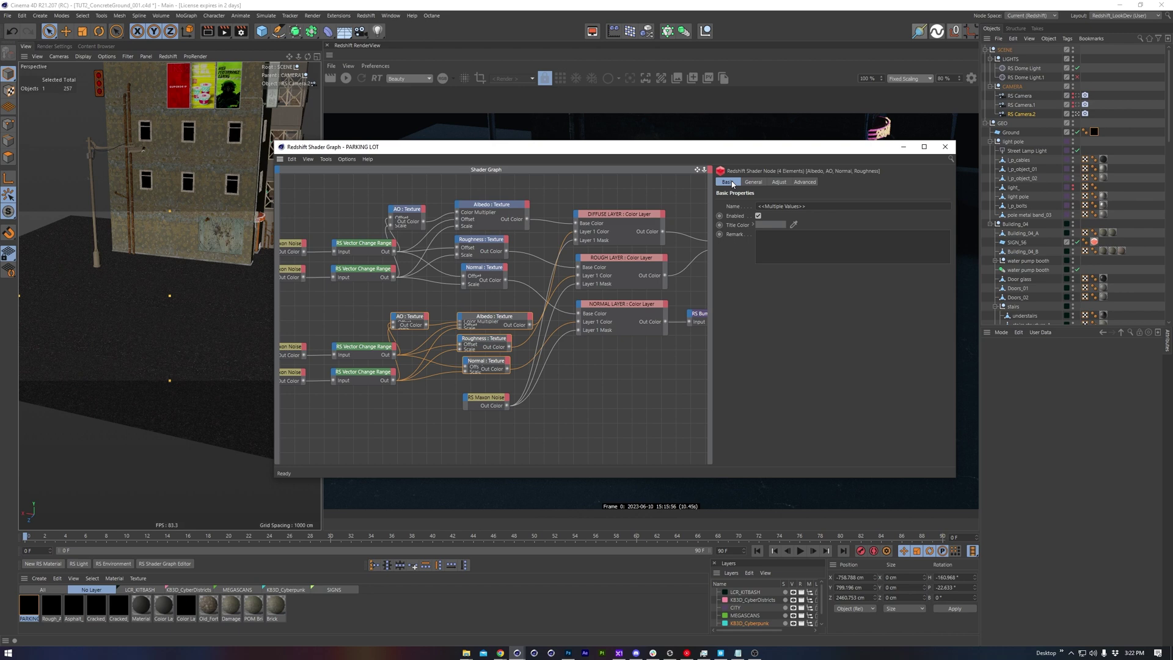
{"action": "left_click", "coordinate": [764, 225]}
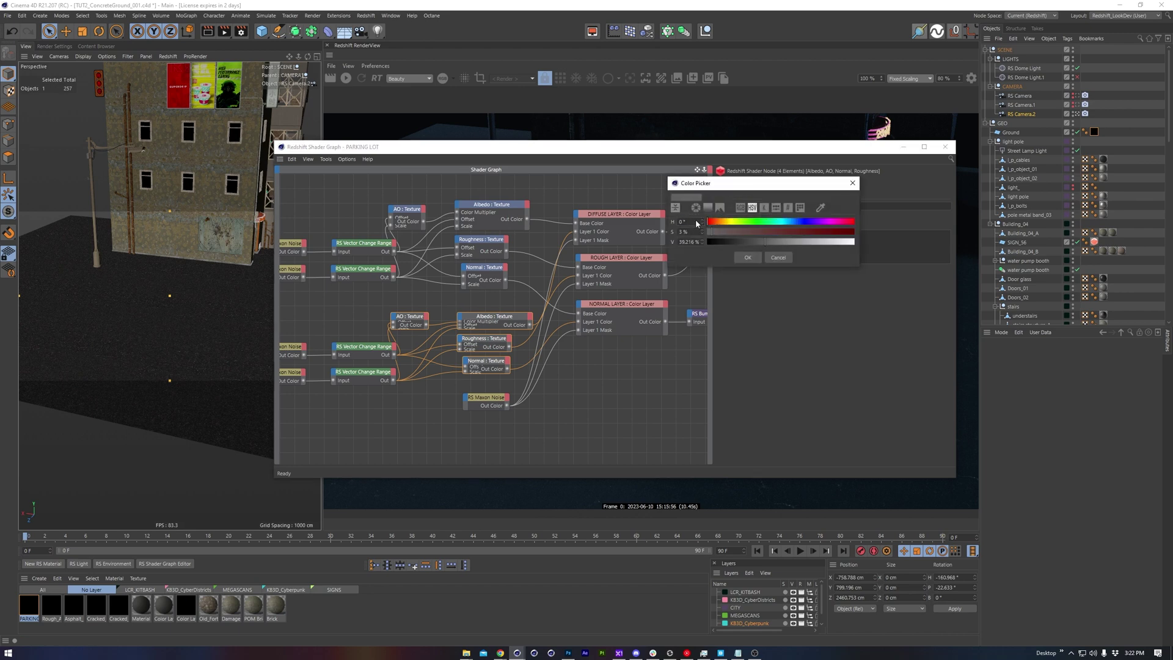
{"action": "left_click", "coordinate": [794, 233]}
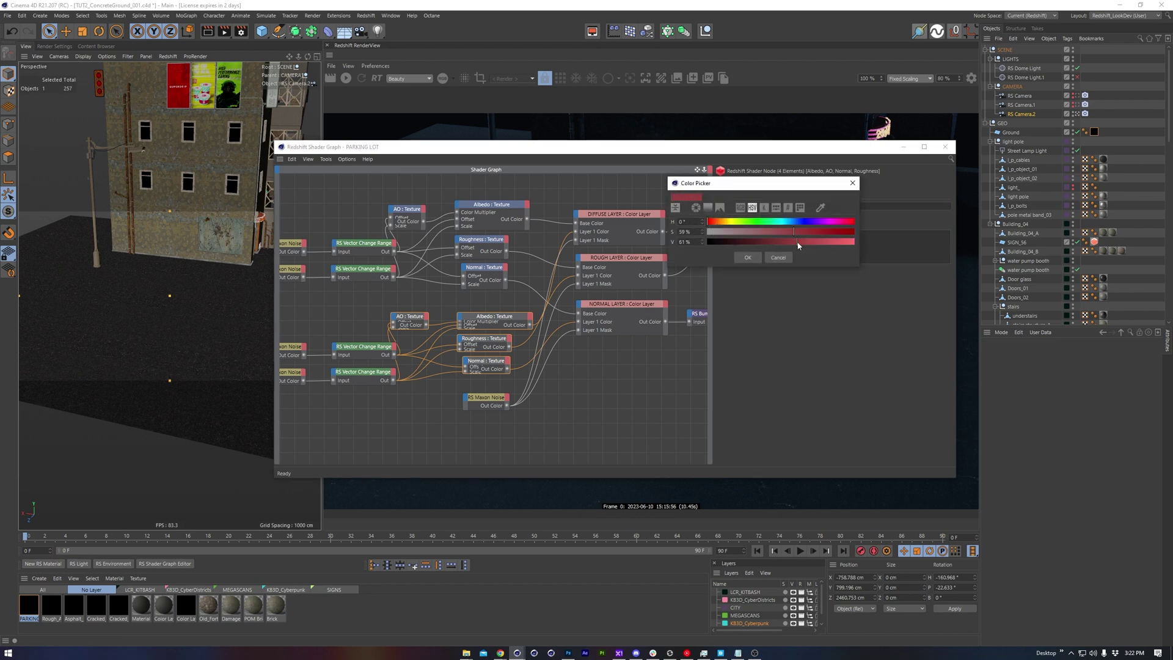
{"action": "left_click", "coordinate": [747, 257]}
{"action": "left_click", "coordinate": [583, 384]}
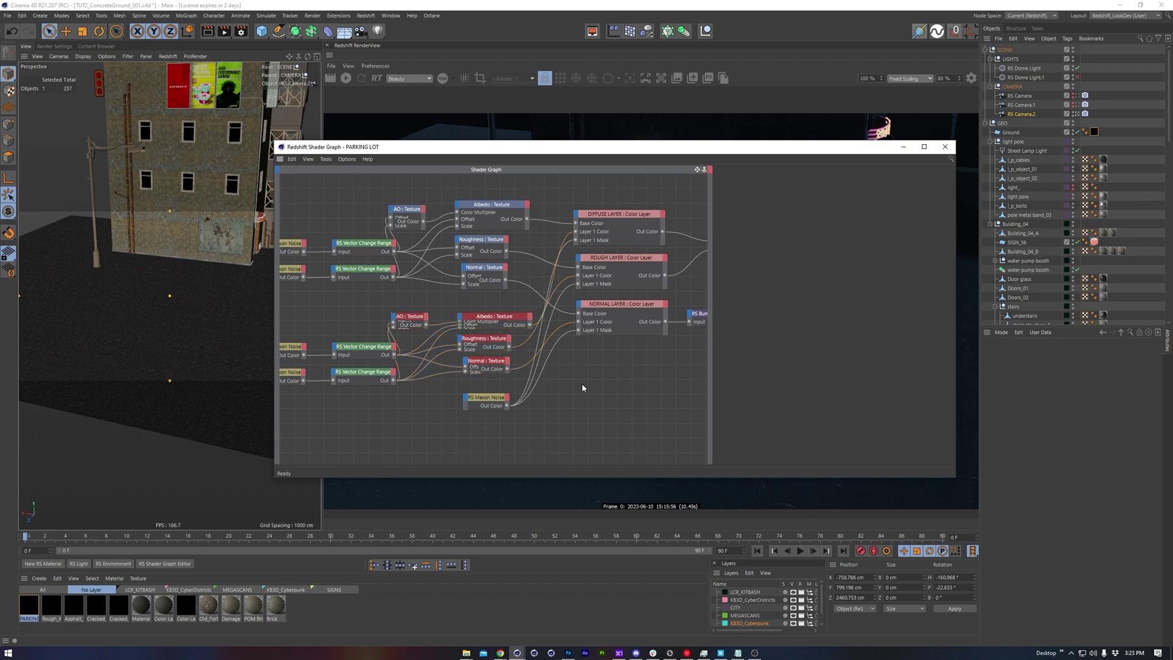
Preview the Maxon Noise mask directly on the ground in the render view.
{"action": "scroll", "coordinate": [582, 385], "scroll_direction": "down", "scroll_amount": 3}
{"action": "left_click", "coordinate": [524, 389]}
{"action": "key", "text": "h"}
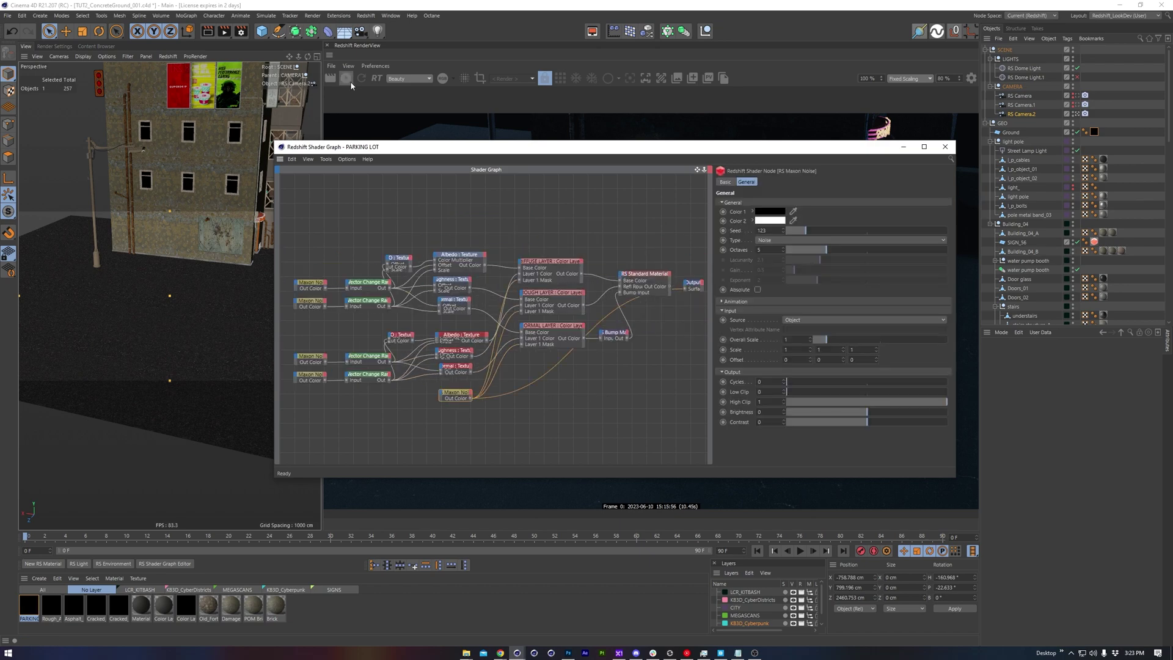
{"action": "left_click_drag", "start_coordinate": [814, 148], "coordinate": [597, 476]}
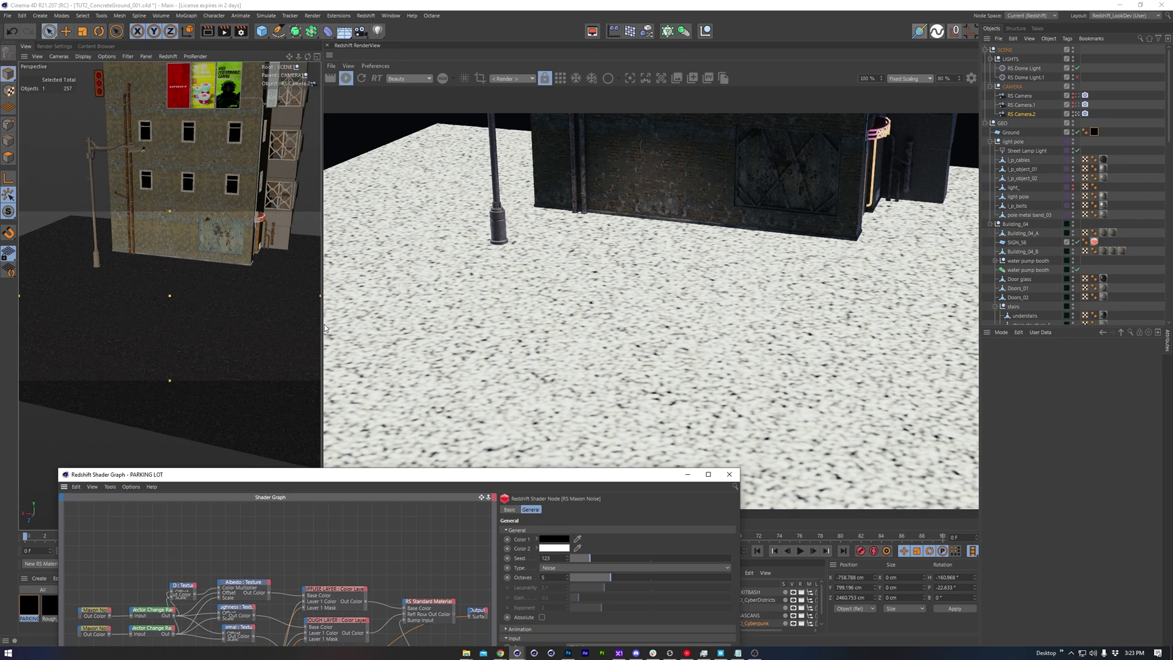
{"action": "left_click_drag", "start_coordinate": [215, 318], "coordinate": [201, 312], "text": "alt"}
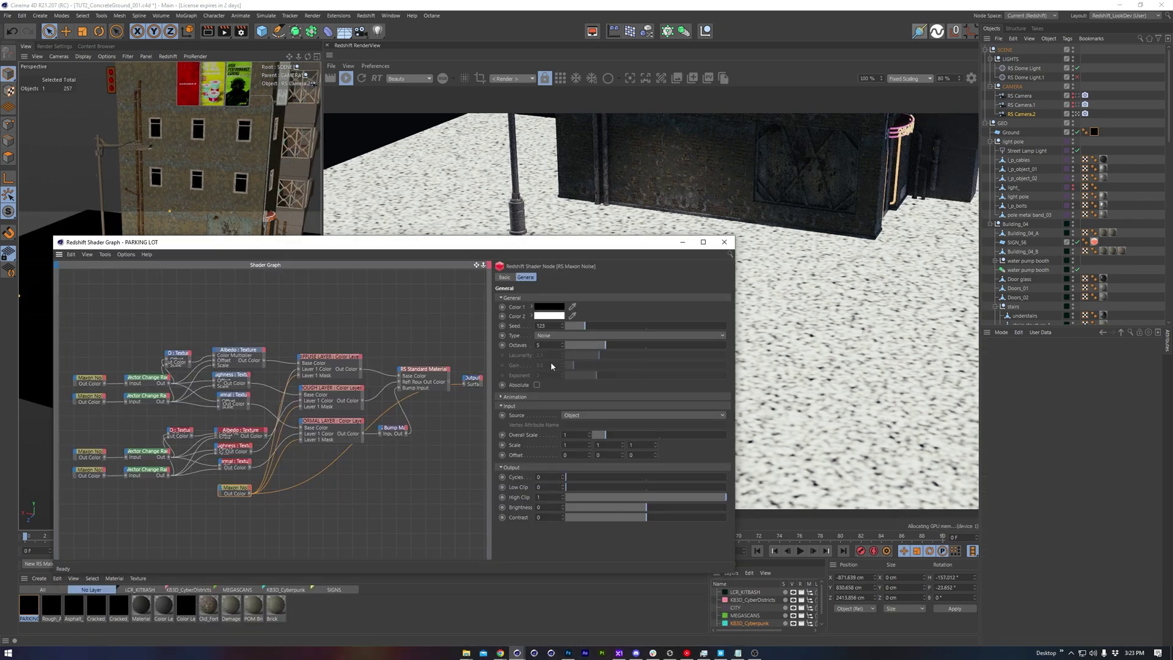
Choose a different noise type for the mask and set its overall scale to 10.
{"action": "left_click", "coordinate": [553, 335]}
{"action": "left_click", "coordinate": [553, 345]}
{"action": "double_click", "coordinate": [570, 434]}
{"action": "type", "text": "10"}
{"action": "key", "text": "Return"}
Return the RS Standard Material to the output and view the blended ground around the street lamp.
{"action": "left_click_drag", "start_coordinate": [392, 242], "coordinate": [283, 269]}
{"action": "left_click", "coordinate": [318, 401]}
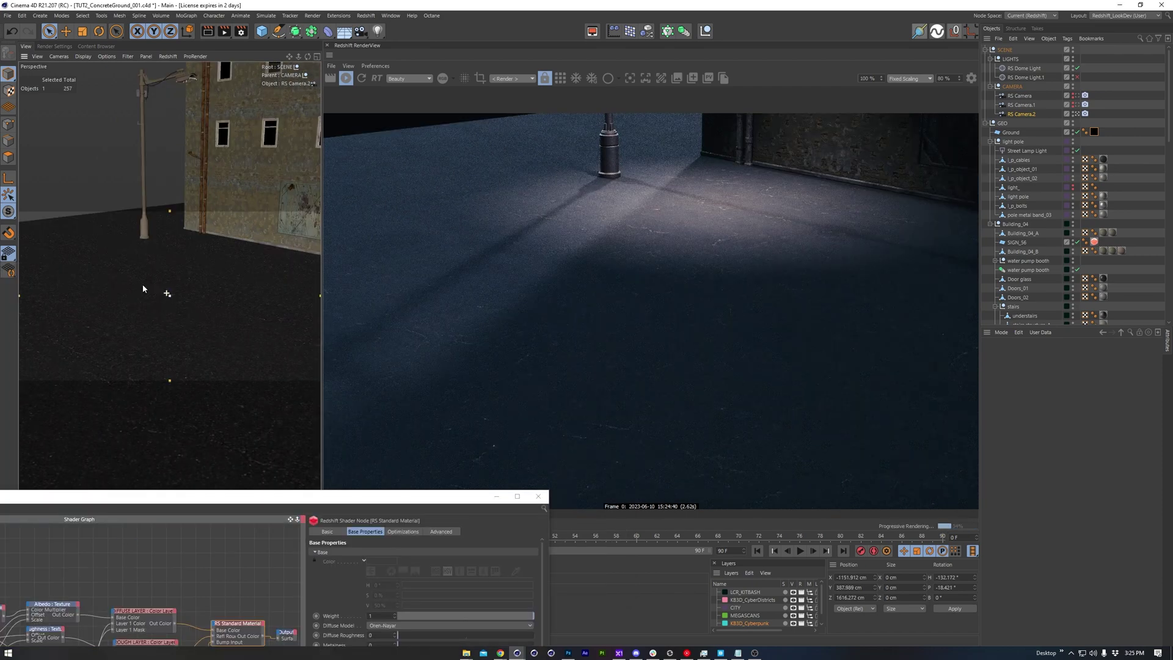
{"action": "left_click_drag", "start_coordinate": [141, 285], "coordinate": [143, 256], "text": "alt"}
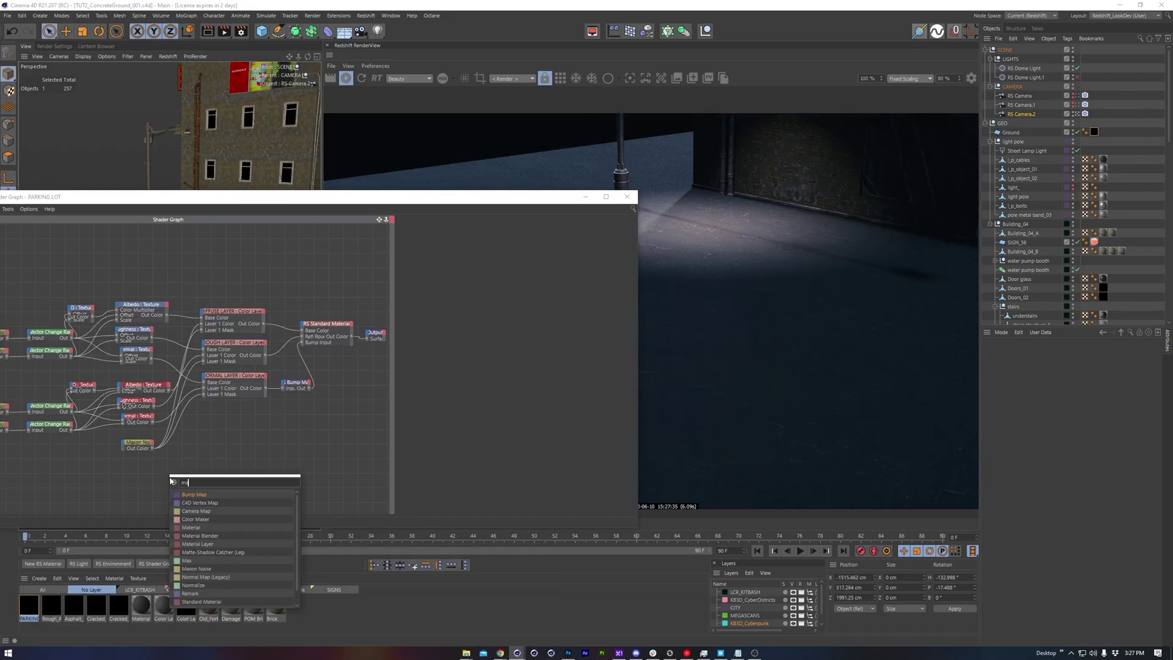
Add a second Maxon Noise node below the first, preview it on the ground, and set its overall scale to 2.
{"action": "key", "text": "Return"}
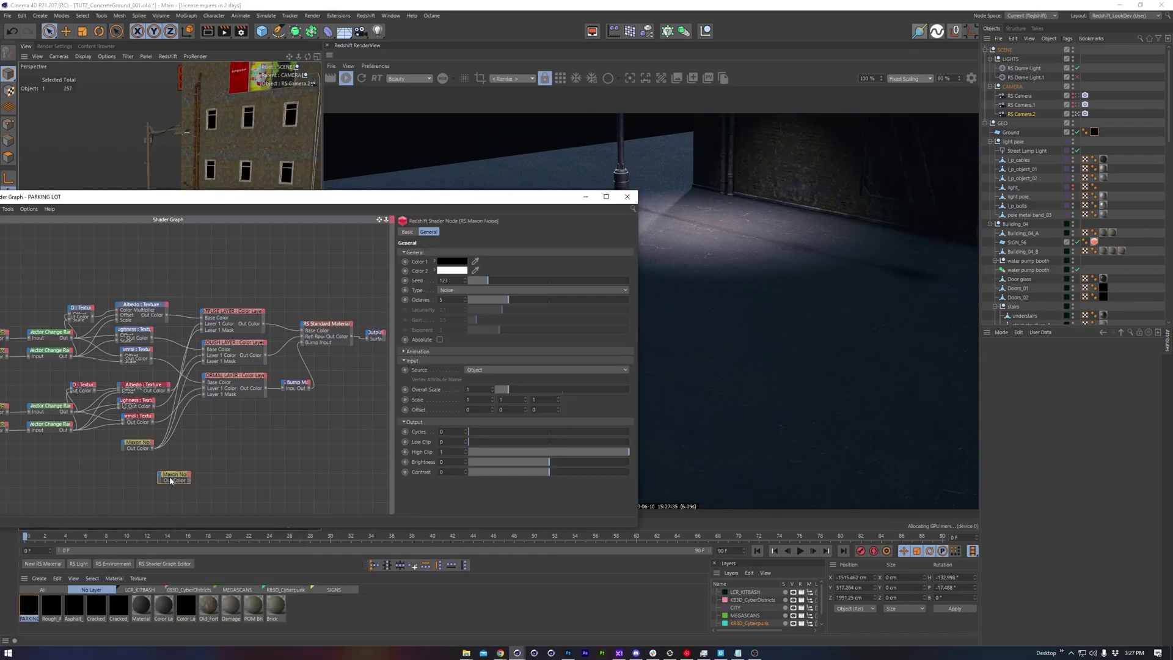
{"action": "left_click_drag", "start_coordinate": [414, 199], "coordinate": [187, 166]}
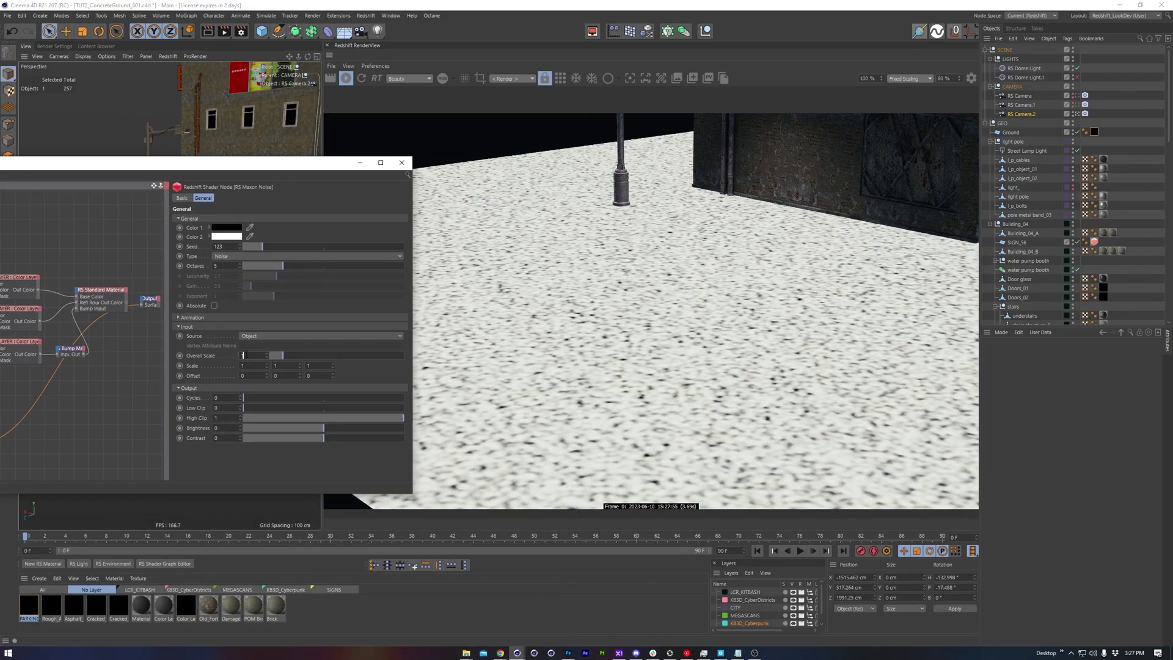
{"action": "type", "text": "2"}
{"action": "key", "text": "Return"}
Pick another noise type for the new Maxon Noise and lower its output brightness.
{"action": "left_click", "coordinate": [243, 256]}
{"action": "left_click", "coordinate": [243, 275]}
{"action": "left_click_drag", "start_coordinate": [324, 437], "coordinate": [293, 428]}
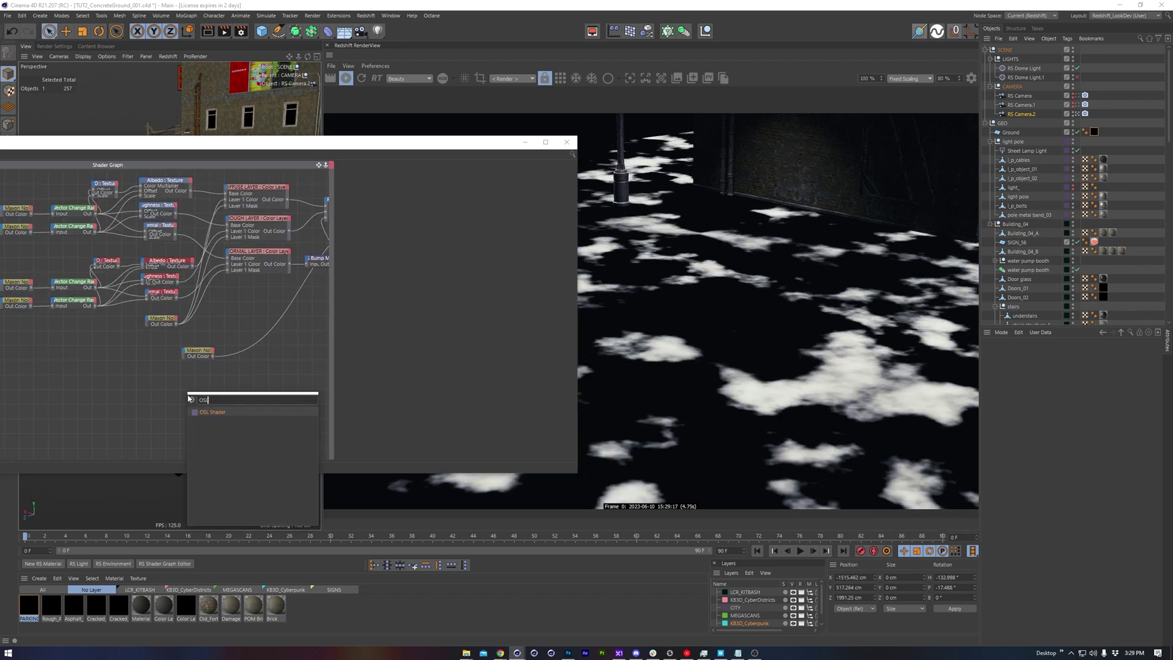
Add an OSL Shader node with Randomized Bitmaps and load the puddle map images into file slots 0 to 8.
{"action": "key", "text": "Return"}
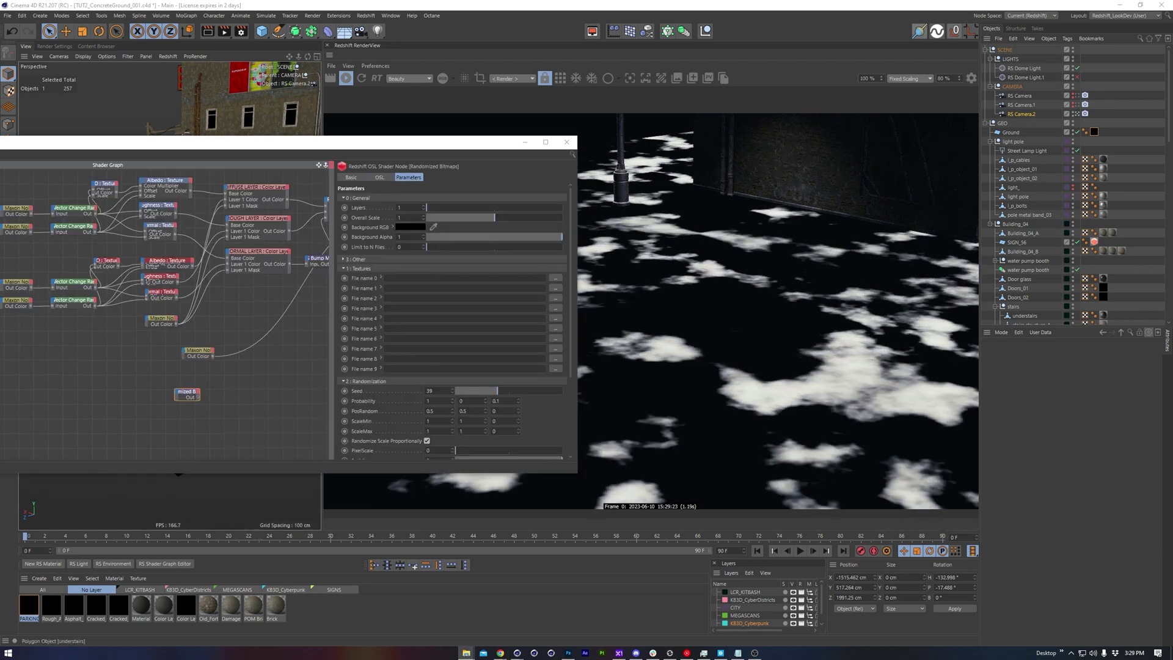
{"action": "left_click_drag", "start_coordinate": [508, 317], "coordinate": [426, 288]}
{"action": "left_click_drag", "start_coordinate": [438, 314], "coordinate": [405, 339]}
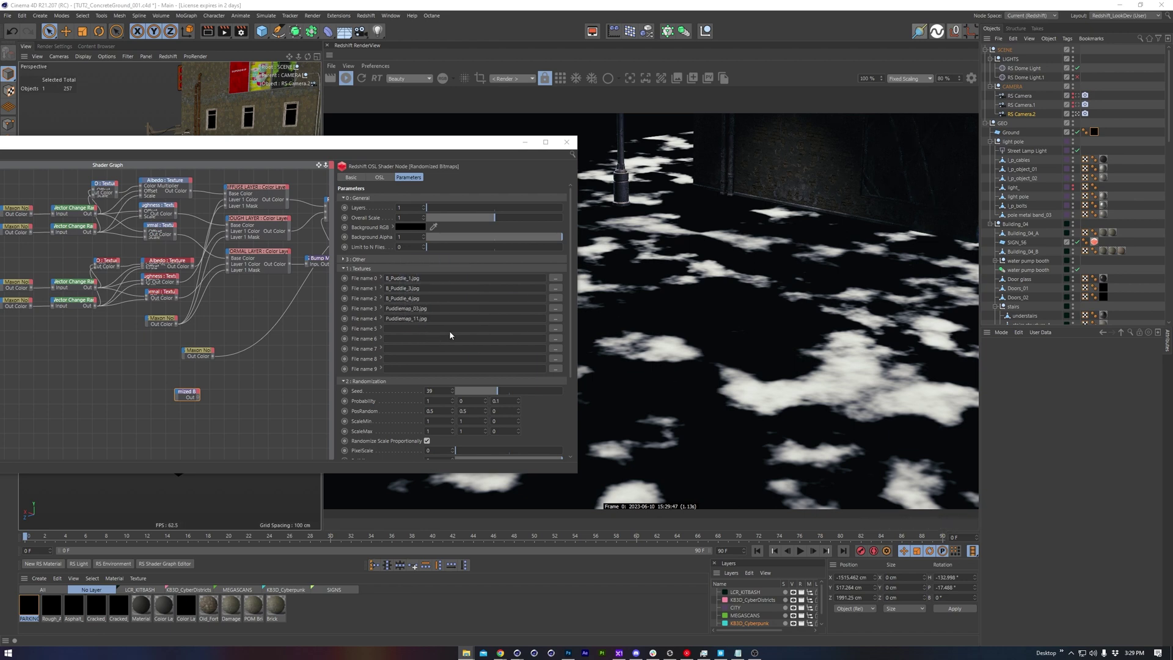
{"action": "left_click_drag", "start_coordinate": [738, 427], "coordinate": [431, 359]}
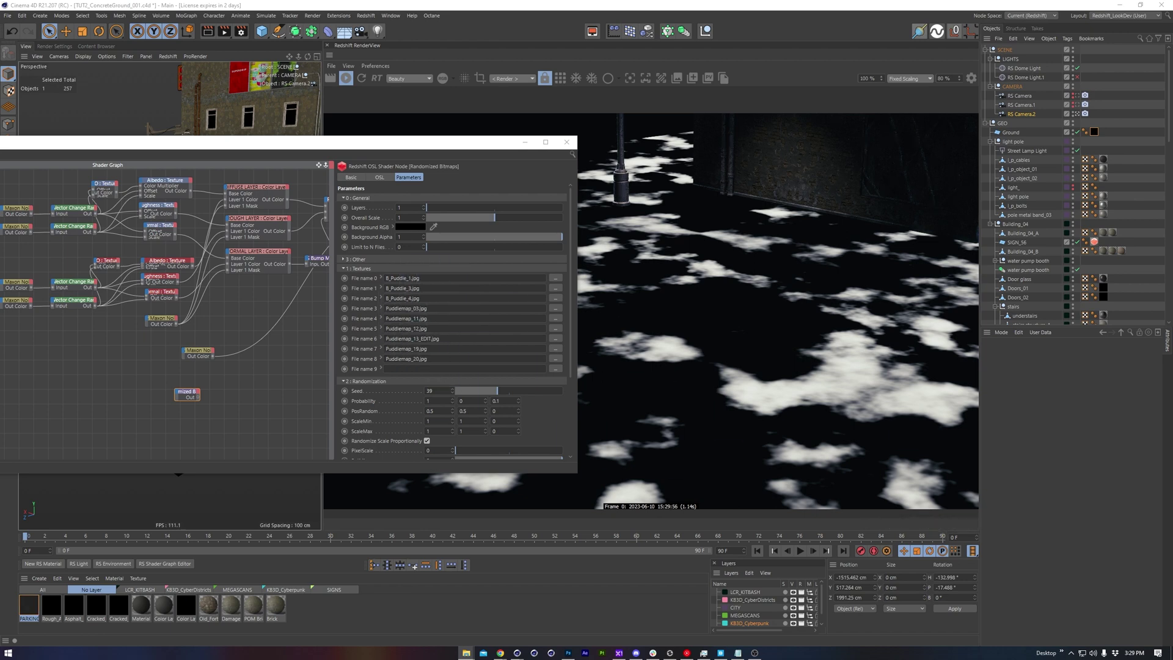
Configure the Randomized Bitmaps node with 8 layers, overall scale 2, a white background, probability 0.25 and seed 14.
{"action": "left_click_drag", "start_coordinate": [1172, 313], "coordinate": [1172, 233]}
{"action": "left_click", "coordinate": [800, 225]}
{"action": "left_click", "coordinate": [741, 289]}
{"action": "left_click", "coordinate": [917, 226]}
{"action": "left_click", "coordinate": [741, 226]}
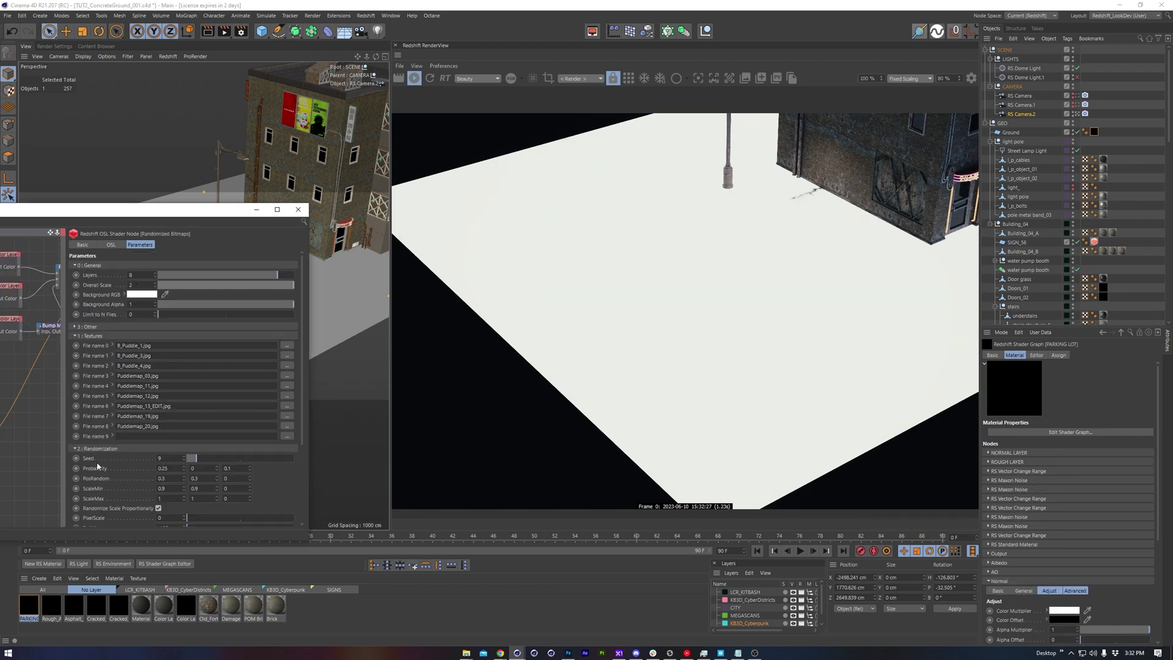
{"action": "double_click", "coordinate": [173, 403]}
{"action": "type", "text": "14"}
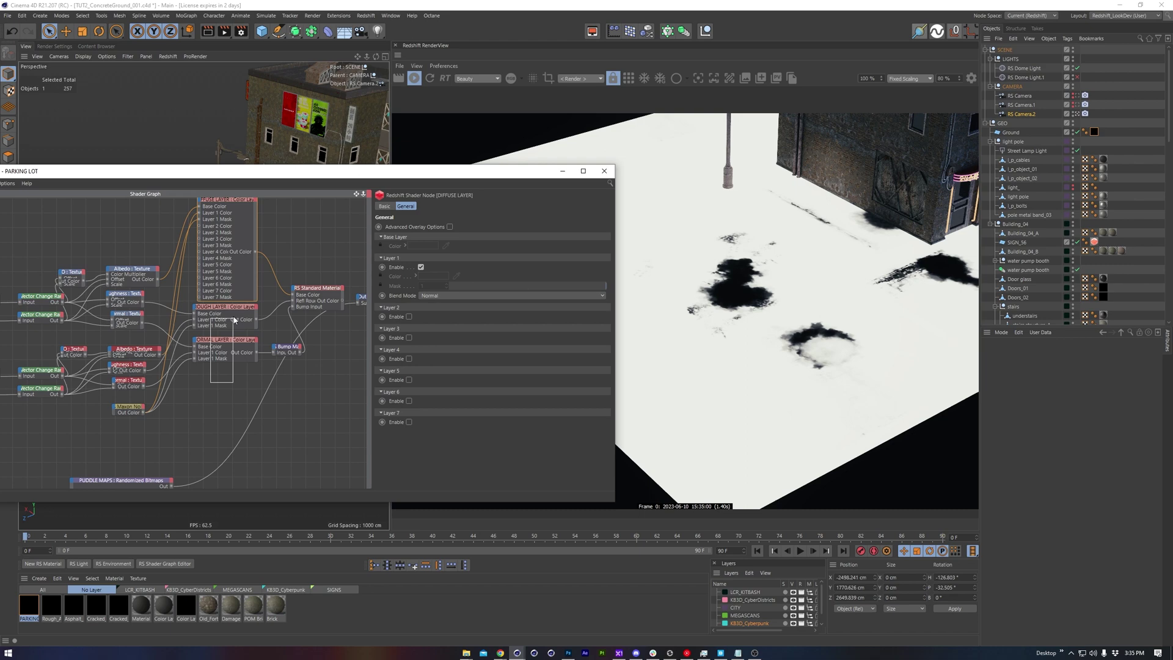
Delete the ROUGH LAYER and NORMAL LAYER nodes and duplicate the expanded DIFFUSE LAYER below itself.
{"action": "left_click_drag", "start_coordinate": [234, 318], "coordinate": [233, 317]}
{"action": "key", "text": "Delete"}
{"action": "left_click", "coordinate": [240, 200]}
{"action": "left_click_drag", "start_coordinate": [241, 200], "coordinate": [242, 308], "text": "ctrl"}
{"action": "middle_click_drag", "start_coordinate": [243, 307], "coordinate": [240, 268]}
Rename the duplicated color layer to ROUGH LAYER.
{"action": "left_click", "coordinate": [384, 206]}
{"action": "triple_click", "coordinate": [466, 230]}
{"action": "type", "text": "ROUG"}
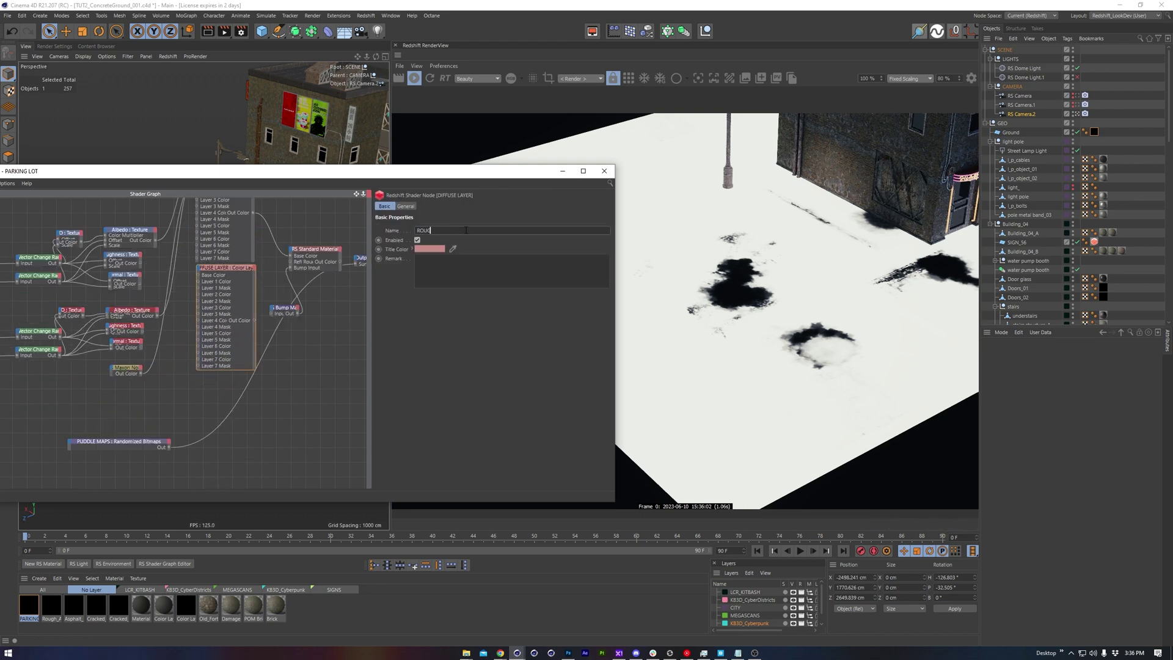
{"action": "type", "text": "H LAYER"}
{"action": "key", "text": "Return"}
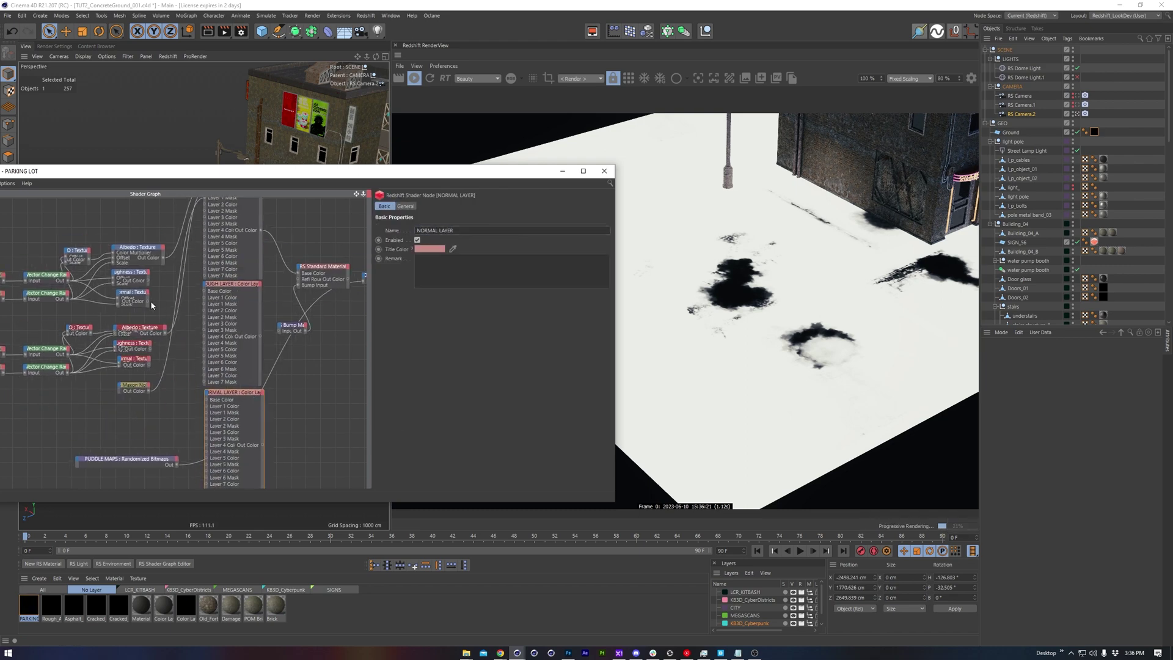
Reconnect the second roughness texture to ROUGH LAYER's Layer 1 Color and the first normal texture to NORMAL LAYER's Base Color.
{"action": "left_click_drag", "start_coordinate": [150, 348], "coordinate": [206, 301]}
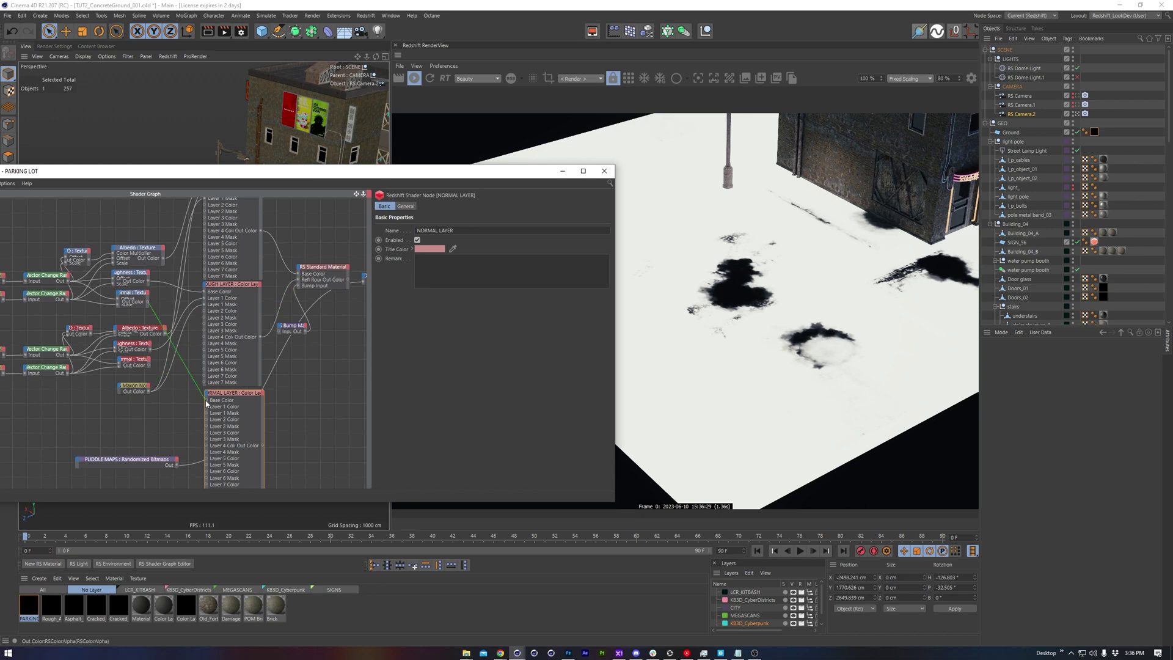
{"action": "left_click_drag", "start_coordinate": [207, 403], "coordinate": [207, 401]}
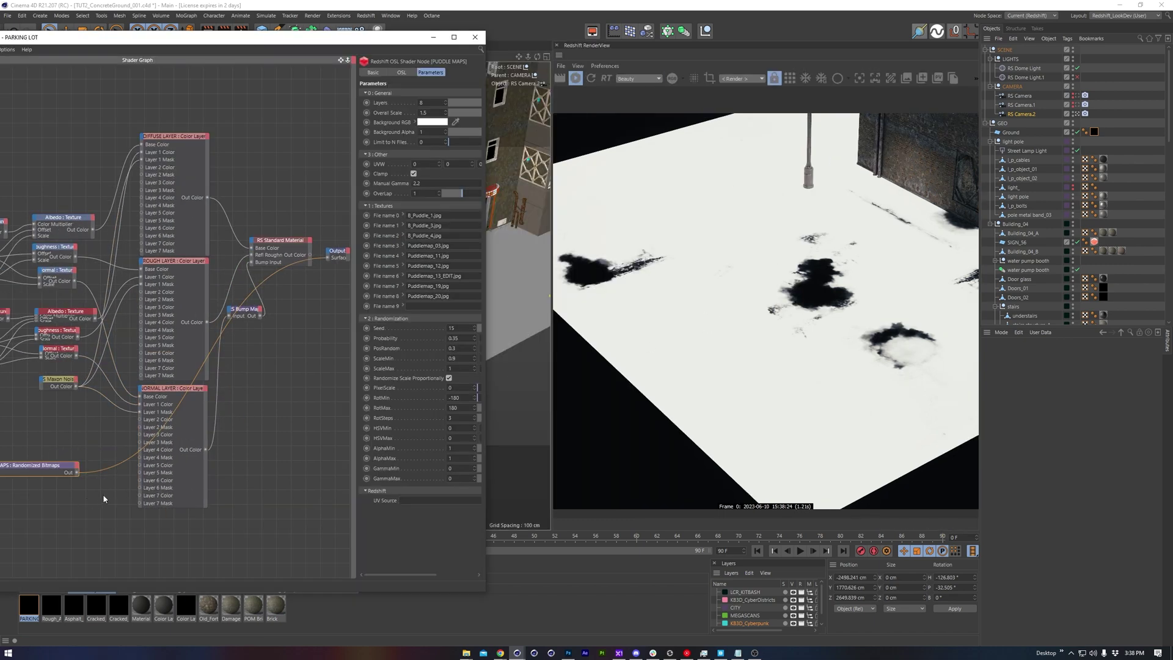
Add an RS Scalar Ramp node near PUDDLE MAPS and flip its curve vertically.
{"action": "key", "text": "shift+c"}
{"action": "type", "text": "scal"}
{"action": "key", "text": "Return"}
{"action": "right_click", "coordinate": [407, 227]}
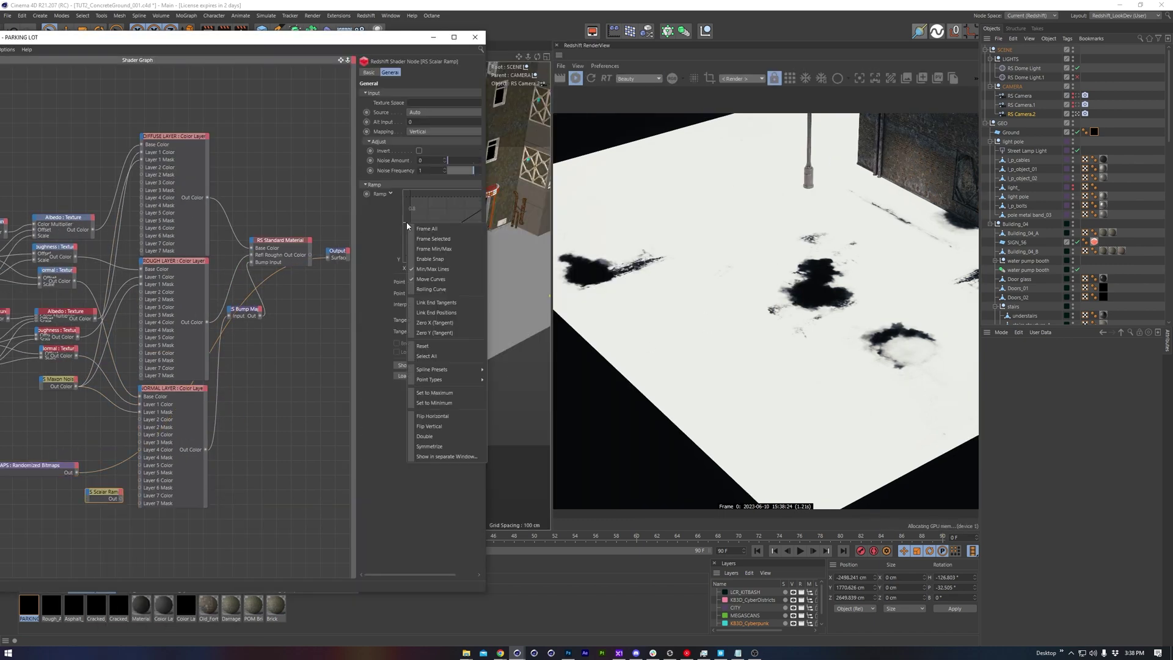
{"action": "left_click", "coordinate": [443, 424]}
Feed PUDDLE MAPS into the Scalar Ramp and preview the inverted puddle mask on the ground.
{"action": "left_click_drag", "start_coordinate": [86, 497], "coordinate": [51, 461]}
{"action": "left_click", "coordinate": [68, 468], "text": "shift"}
{"action": "left_click", "coordinate": [90, 451]}
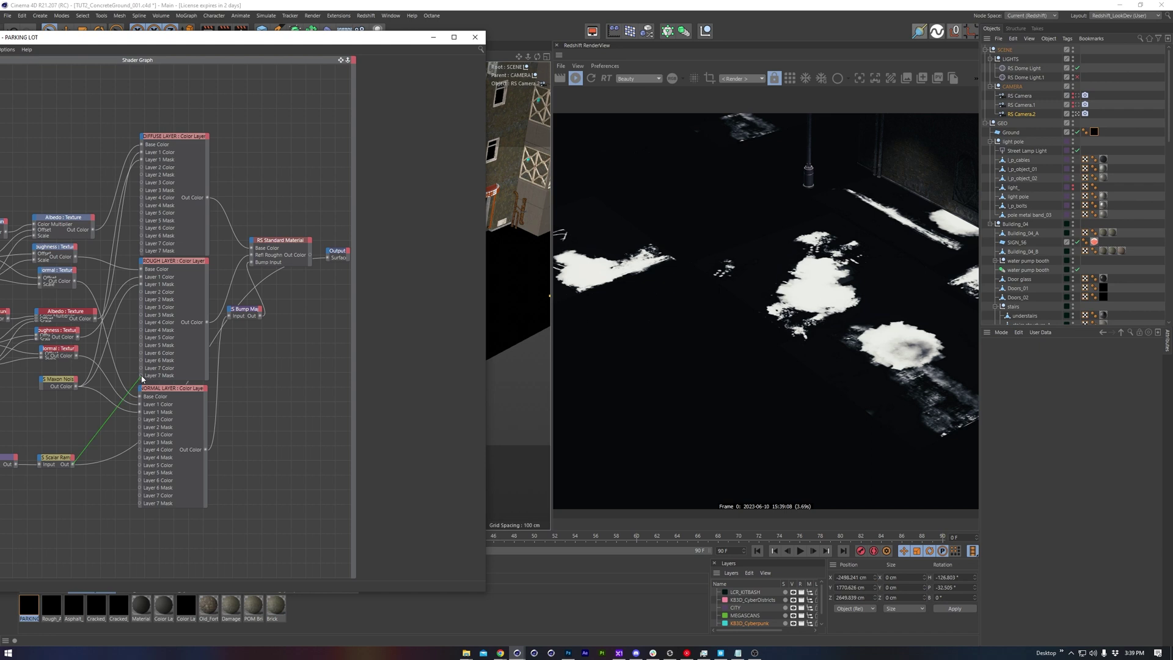
Enable Layer 7 on ROUGH LAYER with the Scalar Ramp as its mask.
{"action": "left_click", "coordinate": [189, 264]}
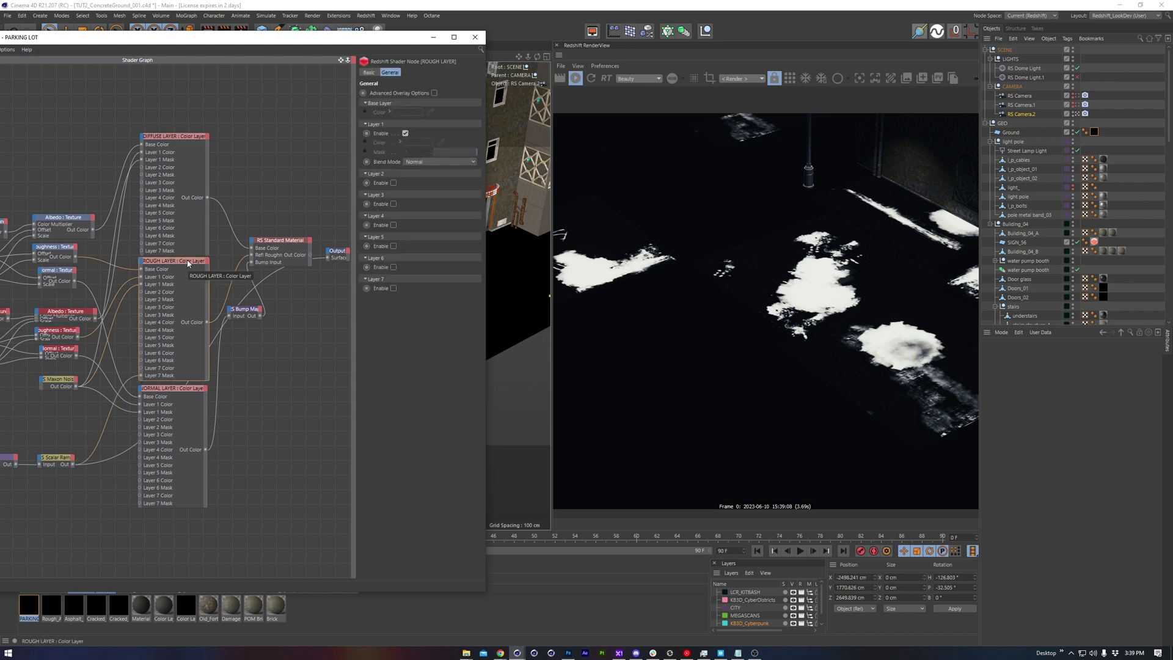
{"action": "left_click", "coordinate": [394, 289]}
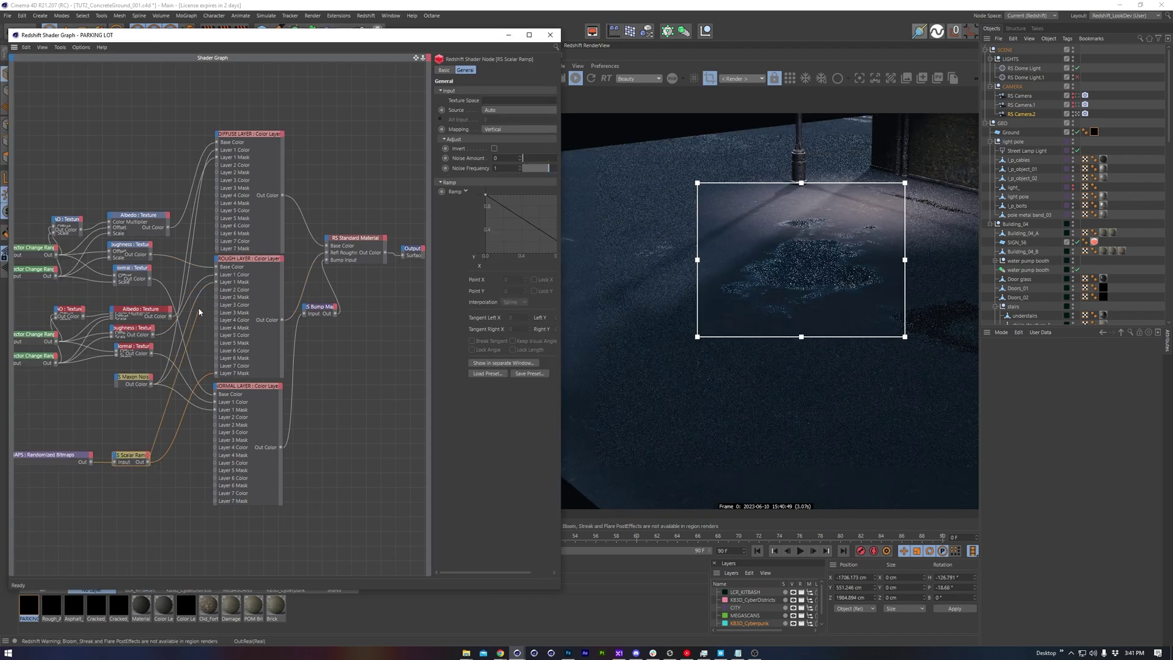
Use the Scalar Ramp as DIFFUSE LAYER's Layer 7 mask, with a gray of 70% value and Multiply blending.
{"action": "left_click_drag", "start_coordinate": [200, 313], "coordinate": [219, 250]}
{"action": "left_click", "coordinate": [267, 138]}
{"action": "mouse_move", "coordinate": [507, 339]}
{"action": "left_mouse_down"}
{"action": "mouse_move", "coordinate": [508, 327]}
{"action": "mouse_move", "coordinate": [510, 343]}
{"action": "left_mouse_up"}
{"action": "left_click", "coordinate": [513, 375]}
{"action": "left_click", "coordinate": [496, 423]}
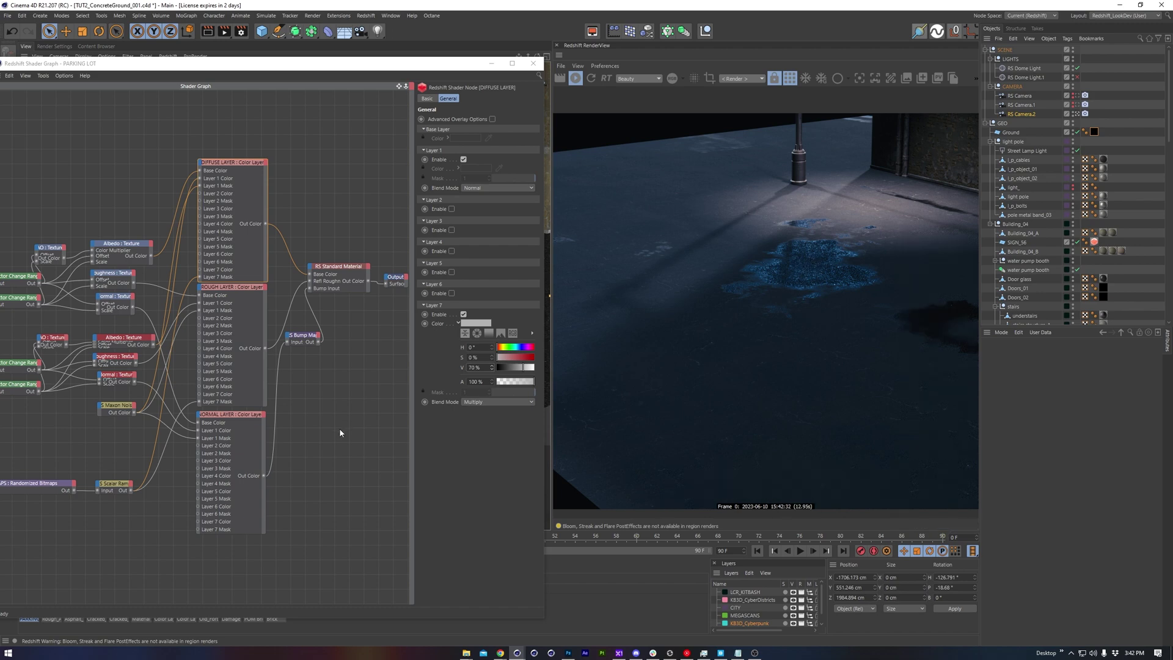
Enable Layer 7 on NORMAL LAYER and set its color to RGB 128, 128, 255.
{"action": "left_click", "coordinate": [241, 416]}
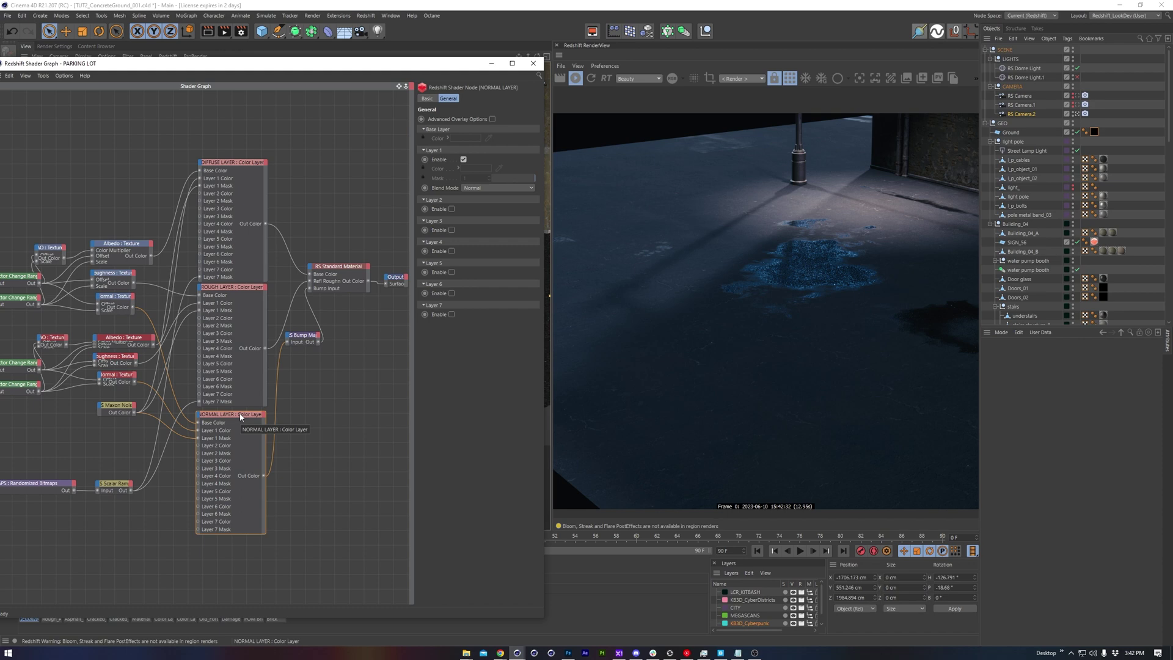
{"action": "left_click", "coordinate": [452, 314]}
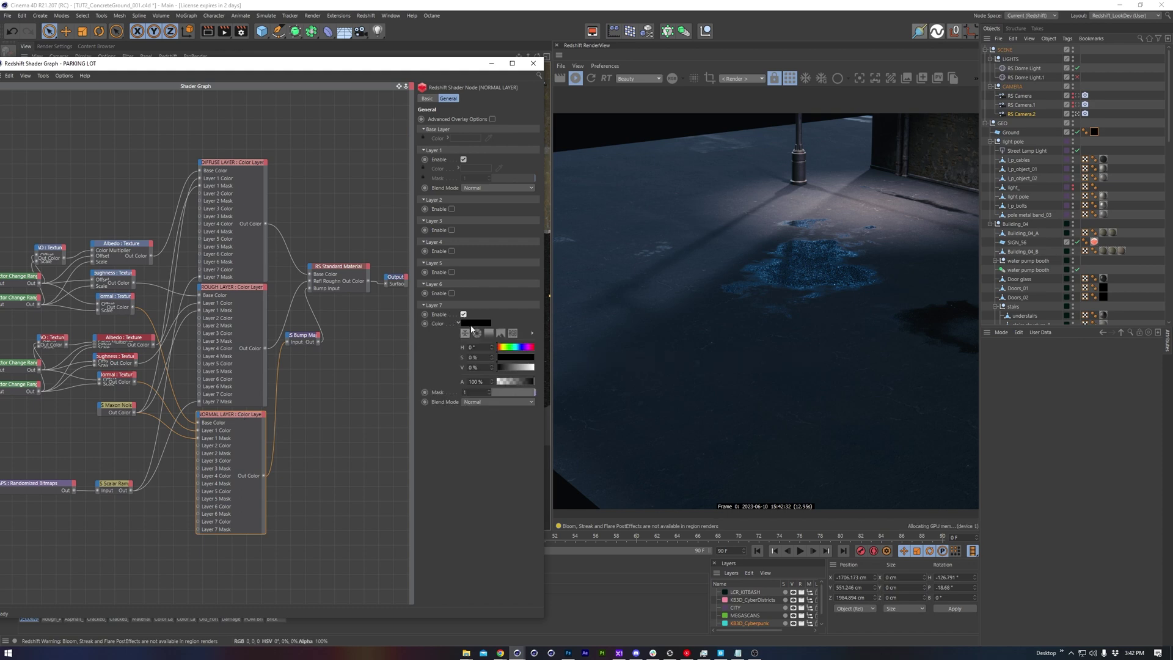
{"action": "left_click", "coordinate": [471, 325]}
{"action": "left_click", "coordinate": [448, 301]}
{"action": "left_click", "coordinate": [403, 316]}
{"action": "type", "text": "12"}
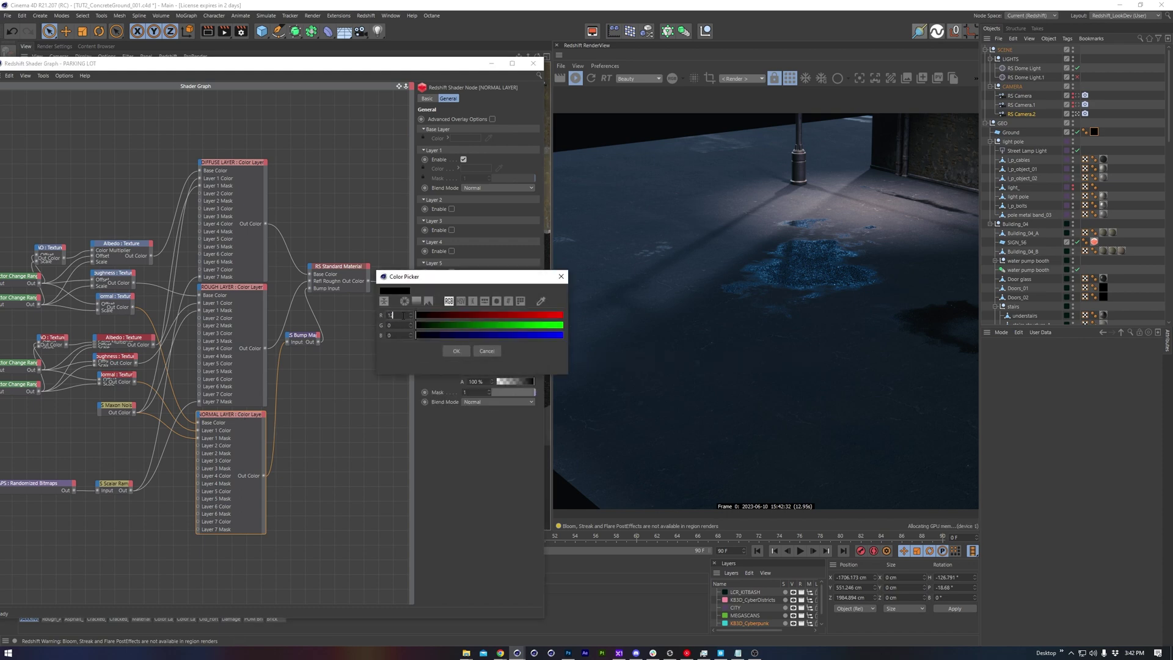
{"action": "type", "text": "8"}
{"action": "key", "text": "Tab"}
{"action": "type", "text": "128"}
{"action": "key", "text": "Tab"}
{"action": "type", "text": "25"}
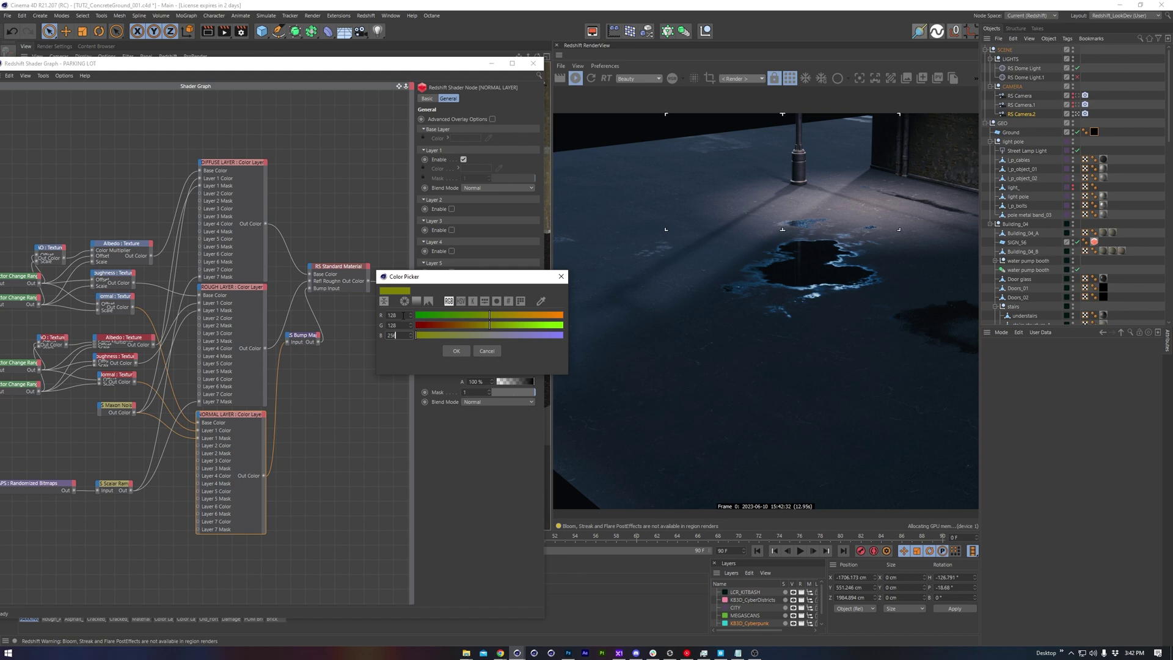
{"action": "type", "text": "5"}
{"action": "key", "text": "Tab"}
{"action": "left_click", "coordinate": [457, 350]}
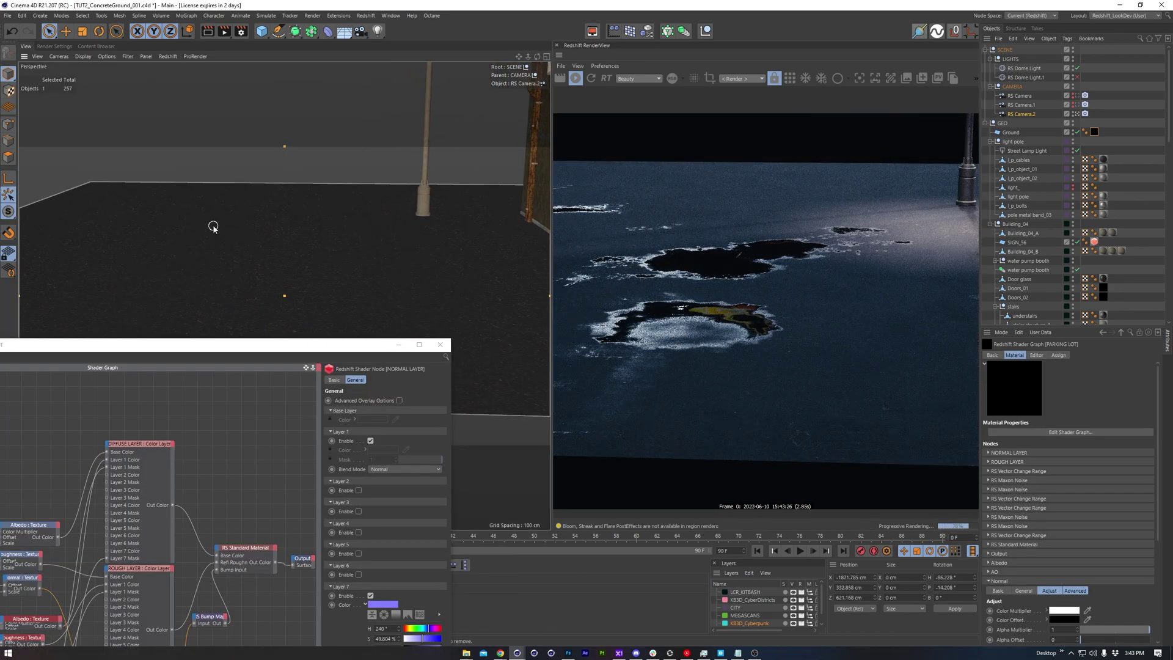
Wire the third and fourth asphalt texture sets with their Maxon Noise masks into Layers 2 and 3 of the color layers.
{"action": "left_click_drag", "start_coordinate": [214, 227], "coordinate": [287, 240], "text": "alt"}
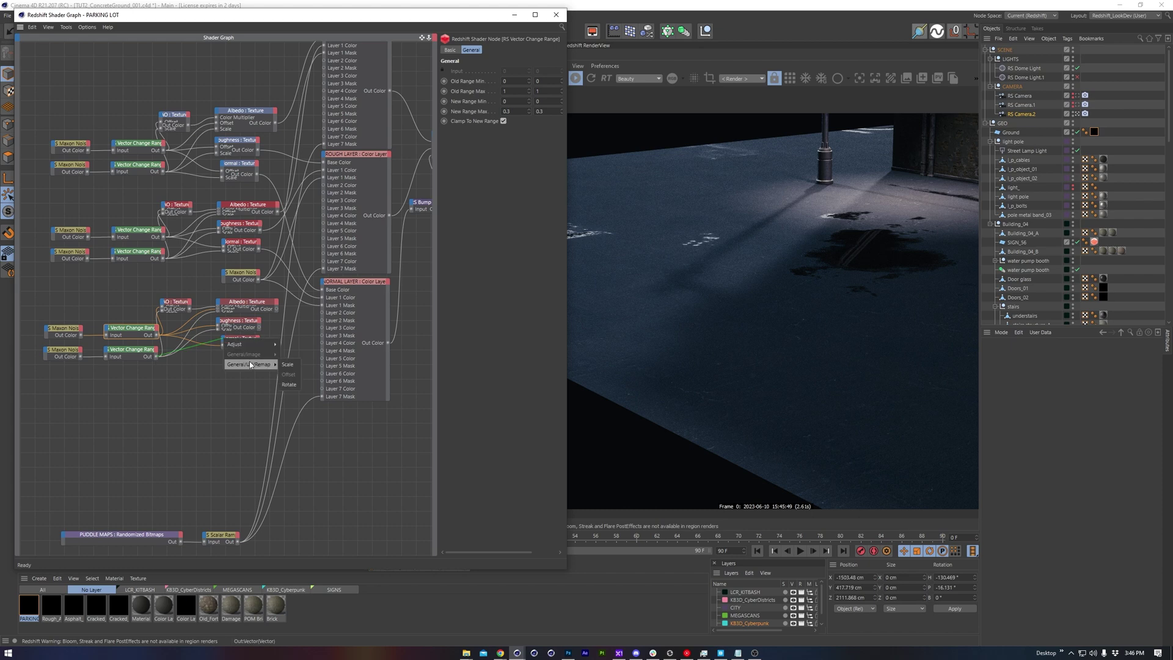
{"action": "left_click", "coordinate": [244, 374]}
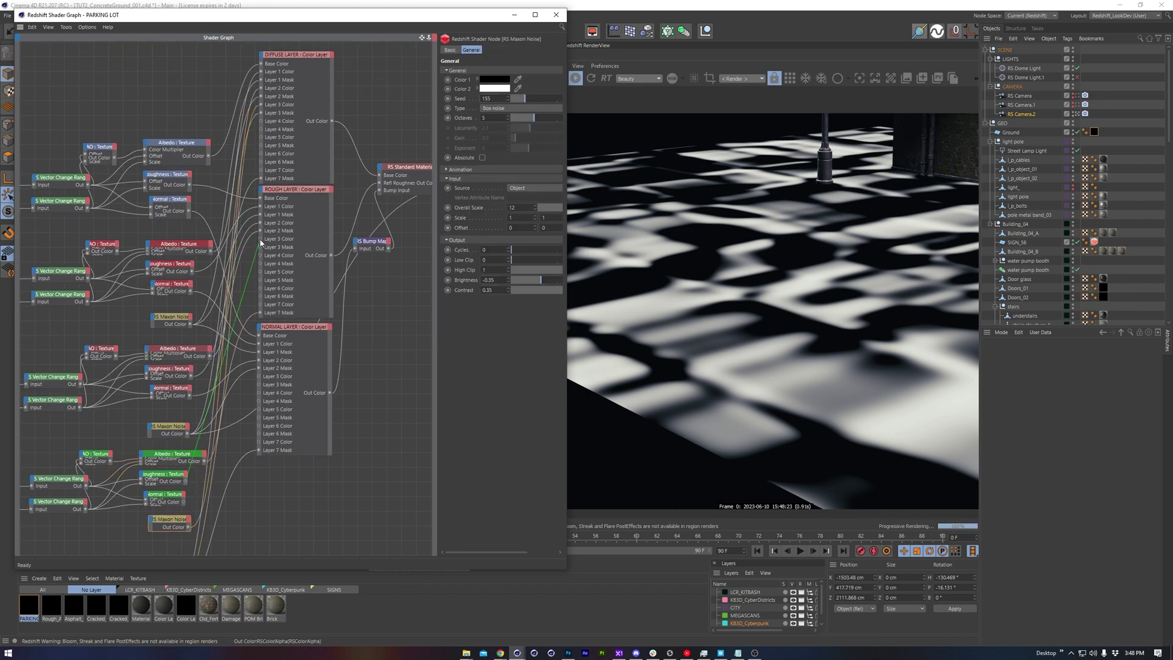
{"action": "left_click", "coordinate": [294, 327]}
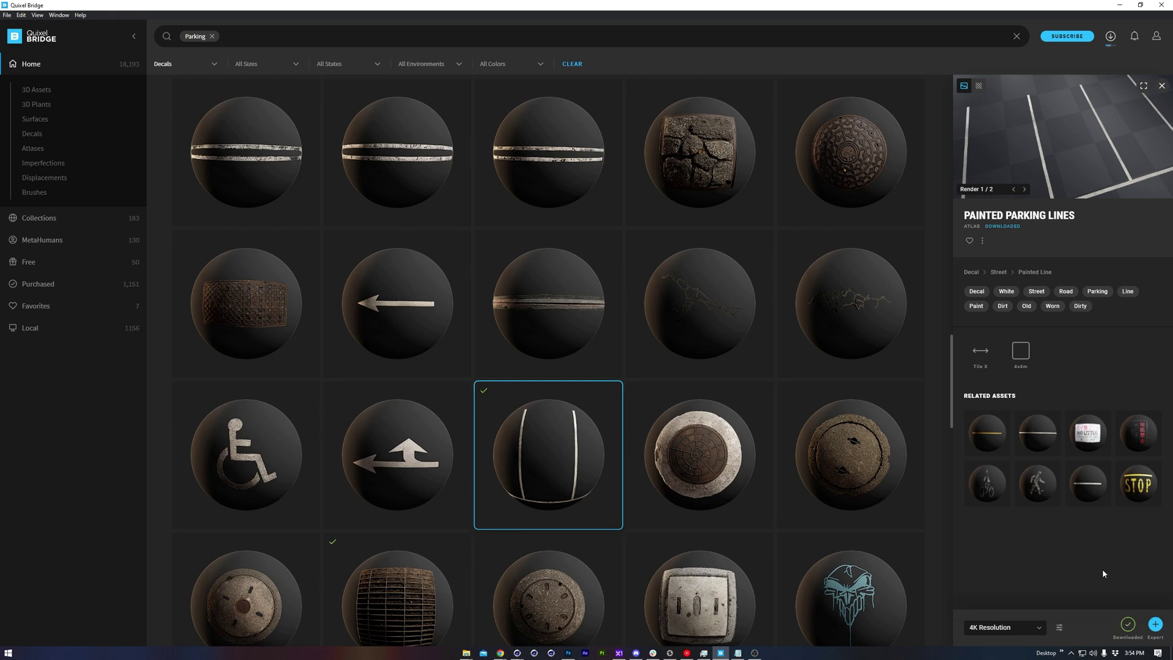
Export Painted Parking Lines from Quixel Bridge and connect its Albedo, Roughness, Normal and Opacity textures to Layer 6 of the color layers.
{"action": "left_click", "coordinate": [1154, 624]}
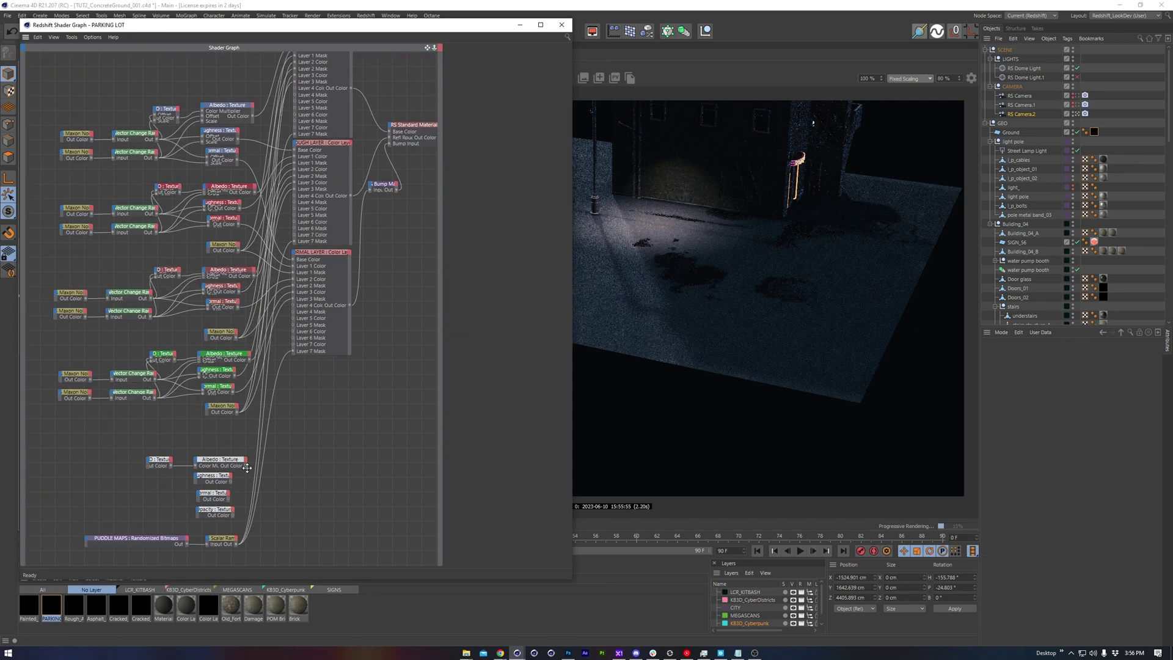
{"action": "left_click_drag", "start_coordinate": [246, 465], "coordinate": [294, 114]}
{"action": "left_click_drag", "start_coordinate": [233, 515], "coordinate": [294, 121]}
{"action": "left_click_drag", "start_coordinate": [231, 482], "coordinate": [293, 222]}
{"action": "left_click_drag", "start_coordinate": [233, 515], "coordinate": [294, 228]}
{"action": "left_click_drag", "start_coordinate": [228, 498], "coordinate": [294, 331]}
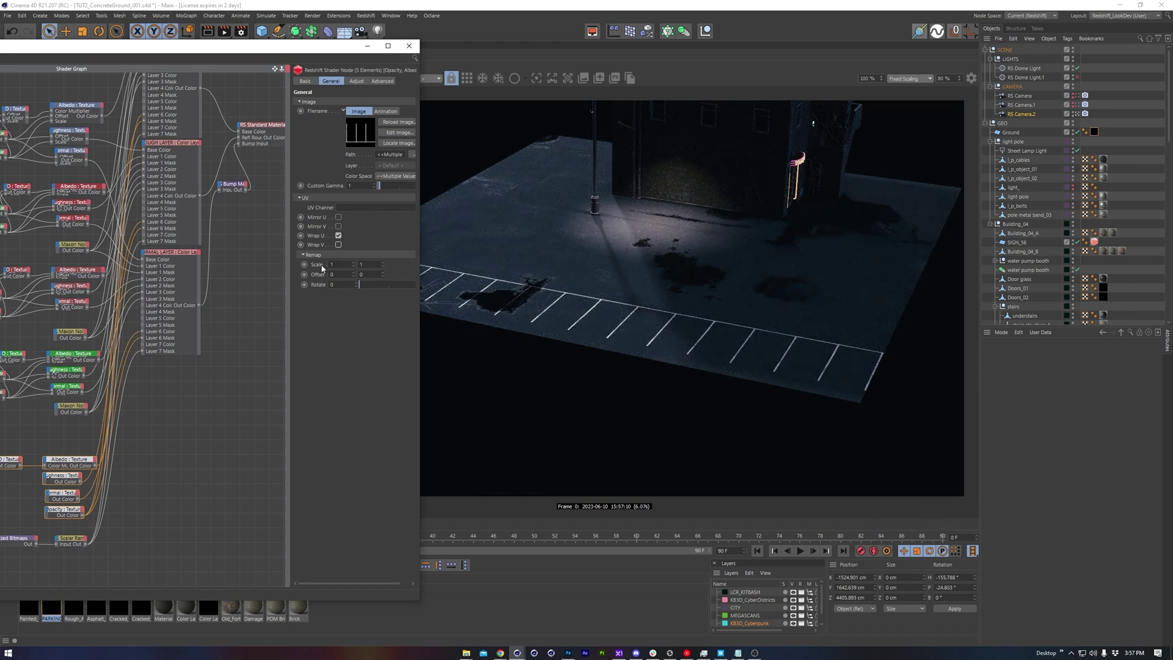
Set the parking line textures' remap scale to 0.5 and their second offset value to 1.75.
{"action": "type", "text": "2"}
{"action": "key", "text": "Return"}
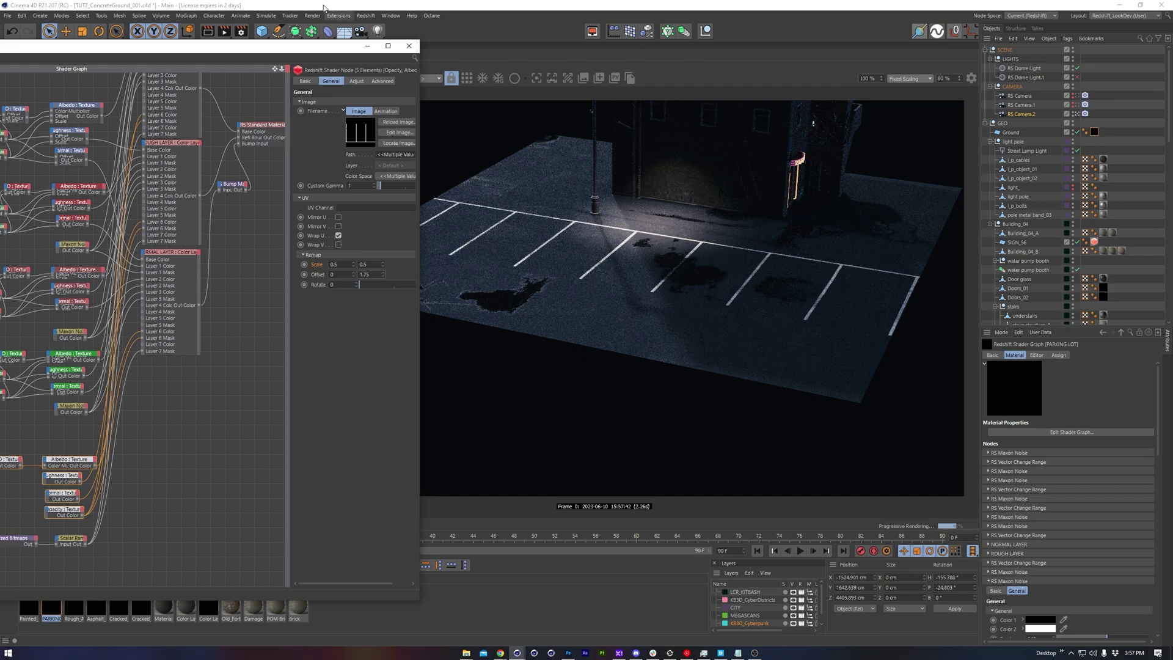
Examine the painted parking lines and puddles up close from a lower camera angle.
{"action": "left_click_drag", "start_coordinate": [294, 49], "coordinate": [236, 324]}
{"action": "left_click_drag", "start_coordinate": [131, 294], "coordinate": [151, 289], "text": "alt"}
{"action": "right_click_drag", "start_coordinate": [151, 290], "coordinate": [163, 262], "text": "alt"}
{"action": "left_click_drag", "start_coordinate": [164, 262], "coordinate": [144, 243], "text": "alt"}
{"action": "right_click_drag", "start_coordinate": [173, 246], "coordinate": [155, 252], "text": "alt"}
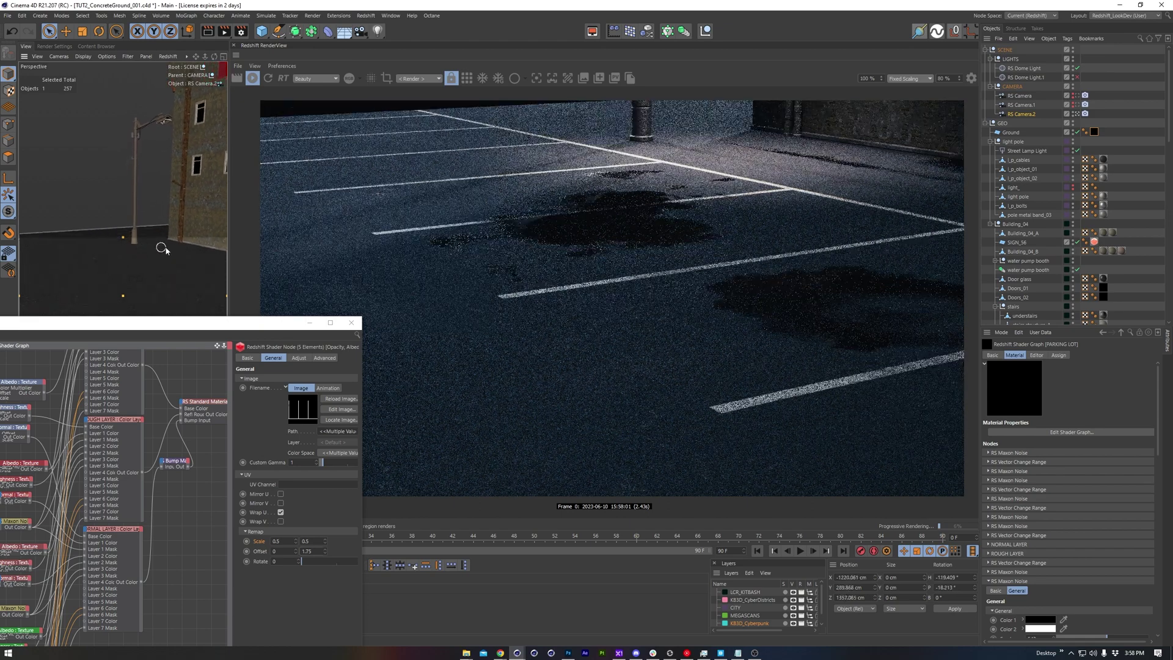
{"action": "scroll", "coordinate": [155, 253], "scroll_direction": "down", "scroll_amount": 4}
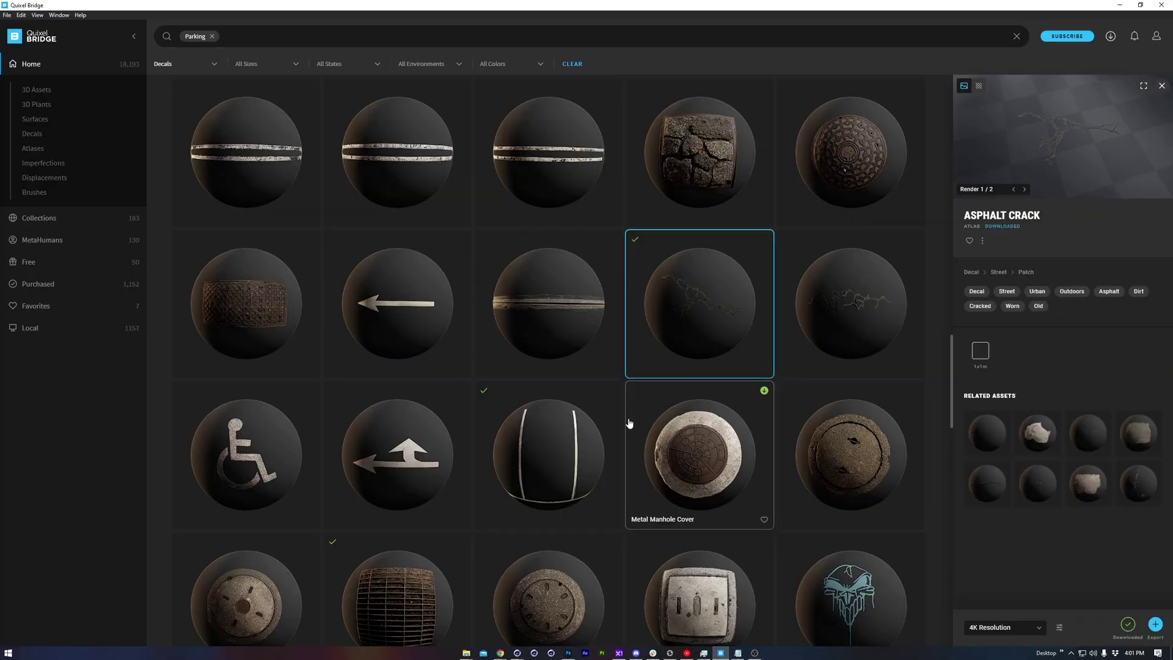
Search the Quixel Bridge decals for "patch".
{"action": "left_click", "coordinate": [234, 38]}
{"action": "type", "text": "patch"}
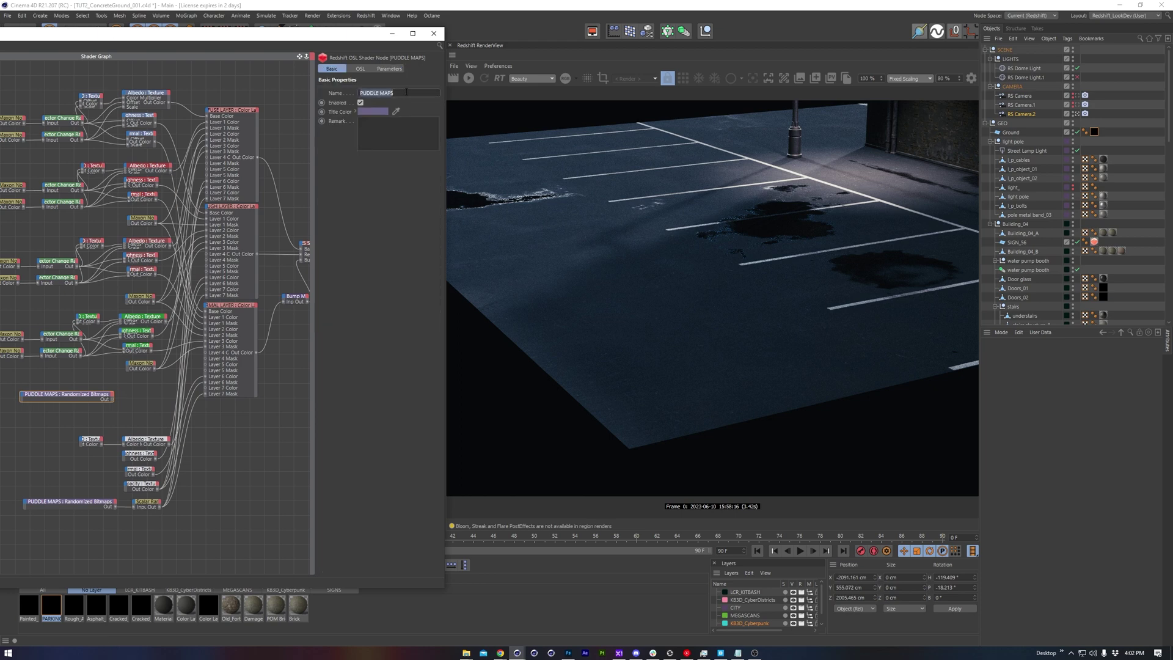
Back in Cinema 4D, rename the copied Randomized Bitmaps node CRACKS DIFFUSE and clear its puddle texture files.
{"action": "left_click", "coordinate": [389, 69]}
{"action": "right_click", "coordinate": [343, 213]}
{"action": "left_click", "coordinate": [366, 287]}
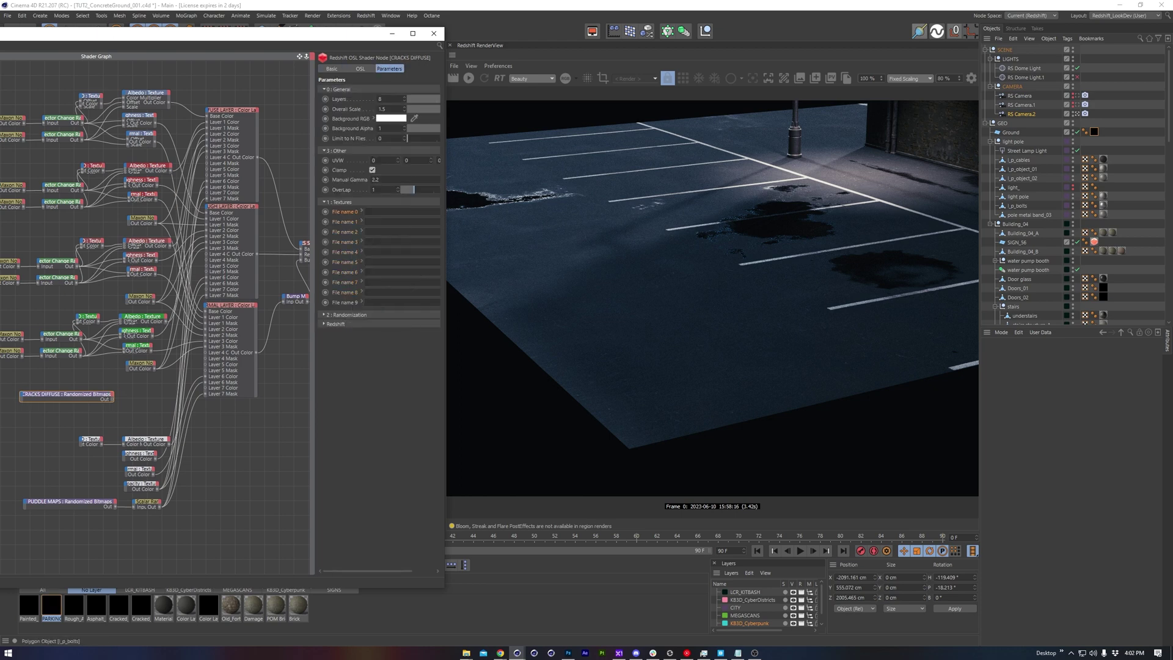
Duplicate the CRACKS DIFFUSE node into three copies named CRACKS ROUGH, CRACKS NORMAL and CRACKS OPACITY.
{"action": "left_click_drag", "start_coordinate": [97, 398], "coordinate": [91, 387]}
{"action": "left_click_drag", "start_coordinate": [92, 386], "coordinate": [92, 402], "text": "ctrl"}
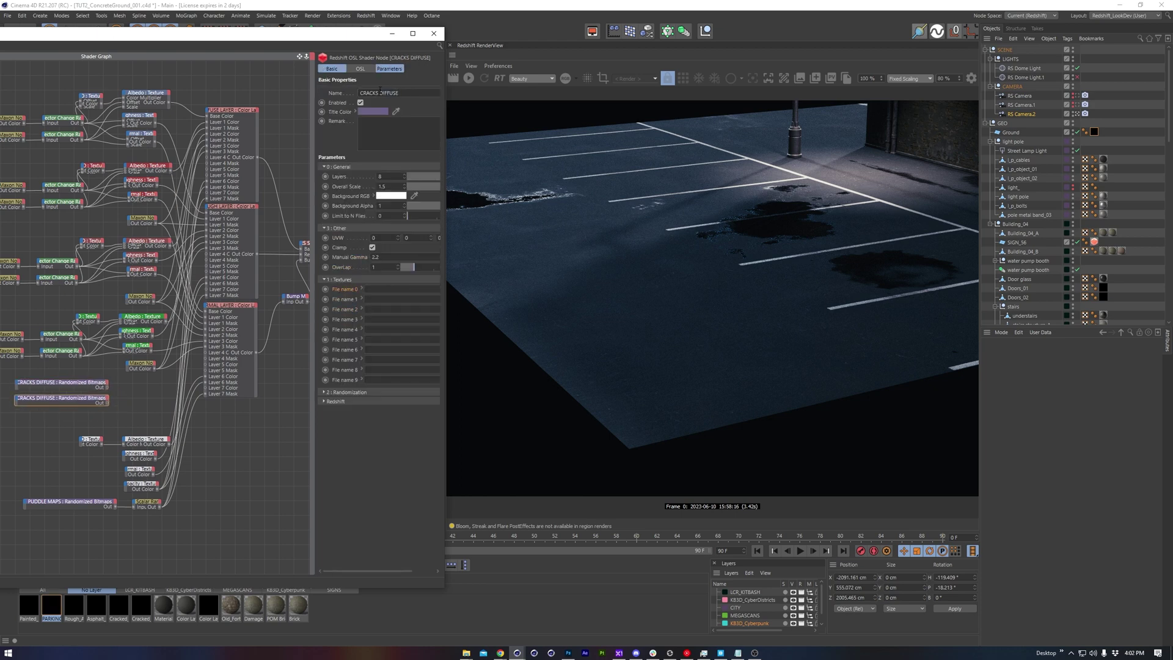
{"action": "type", "text": "ROUGH"}
{"action": "key", "text": "Return"}
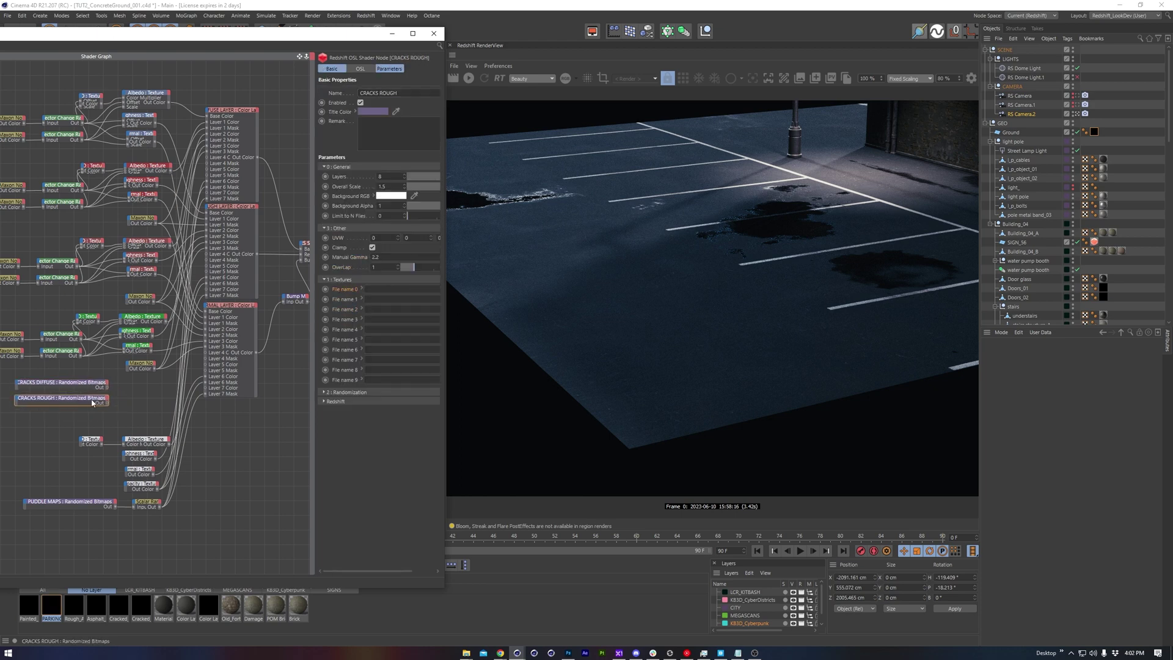
{"action": "double_click", "coordinate": [389, 93]}
{"action": "type", "text": "NORMAL"}
{"action": "left_click_drag", "start_coordinate": [91, 400], "coordinate": [94, 429], "text": "ctrl"}
{"action": "type", "text": "OPACITY"}
Load the first asphalt patch decal's Albedo, Roughness, Normal and Opacity maps into the first texture slot of the matching CRACKS nodes.
{"action": "left_click", "coordinate": [62, 383]}
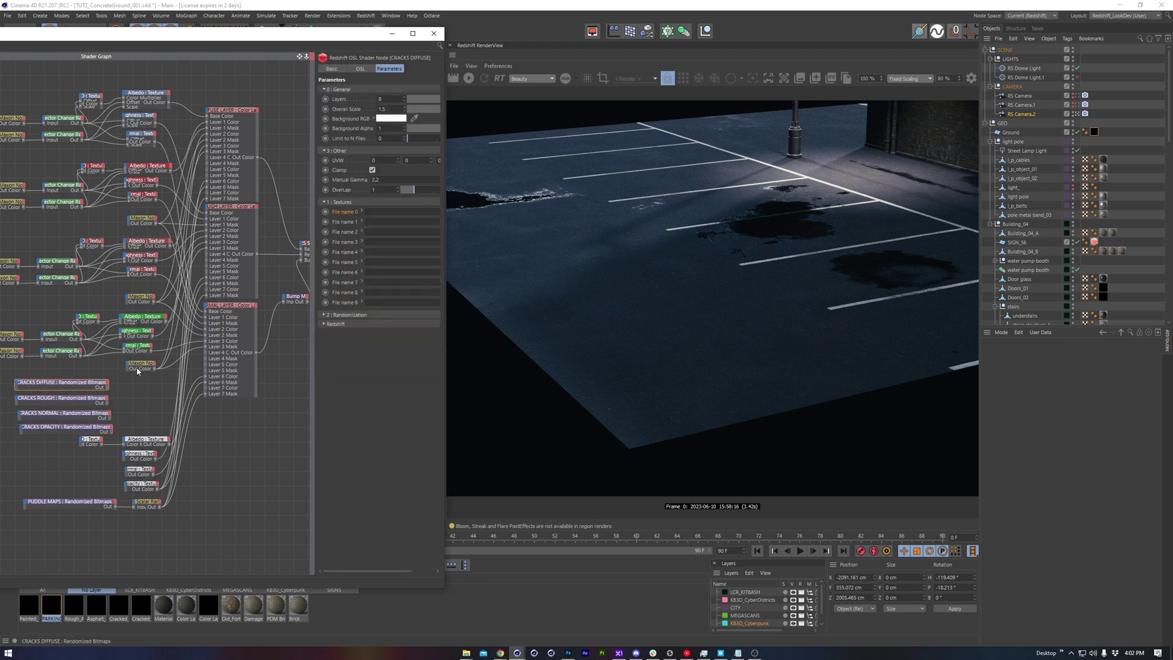
{"action": "left_click", "coordinate": [466, 653]}
{"action": "left_click_drag", "start_coordinate": [831, 320], "coordinate": [400, 213]}
{"action": "left_click", "coordinate": [867, 380]}
{"action": "left_click", "coordinate": [832, 378]}
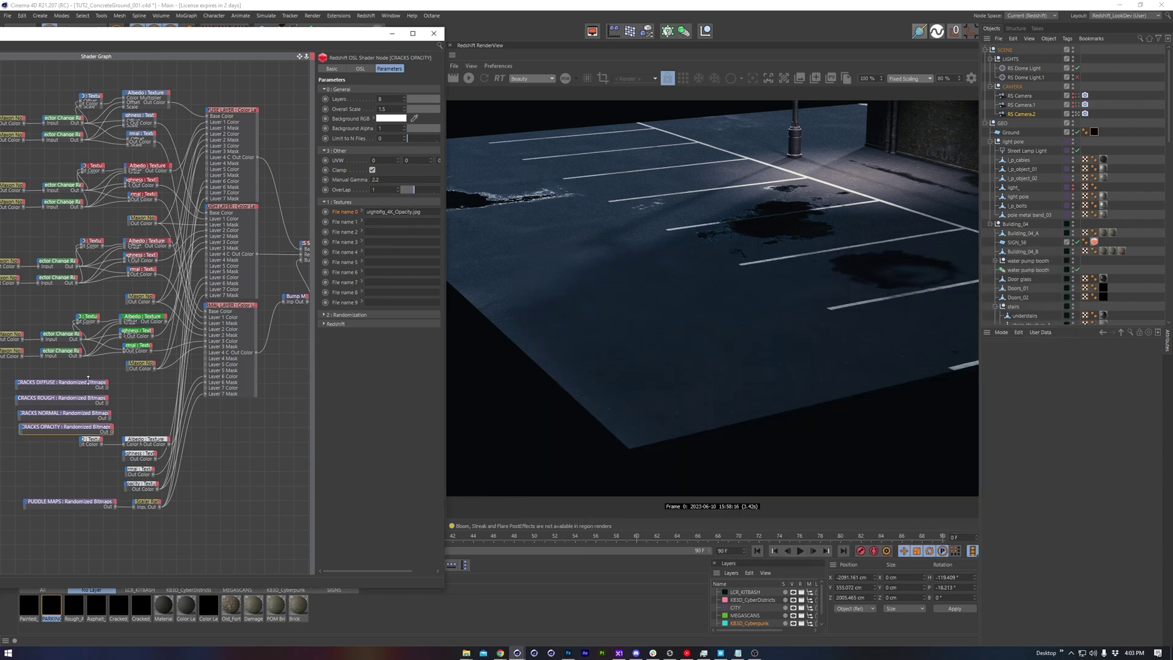
Start the live render and set all CRACKS nodes to overall scale 1, seed 17, probability 0.3, ScaleMin 0.8 and ScaleMax 1.2.
{"action": "left_click", "coordinate": [468, 79]}
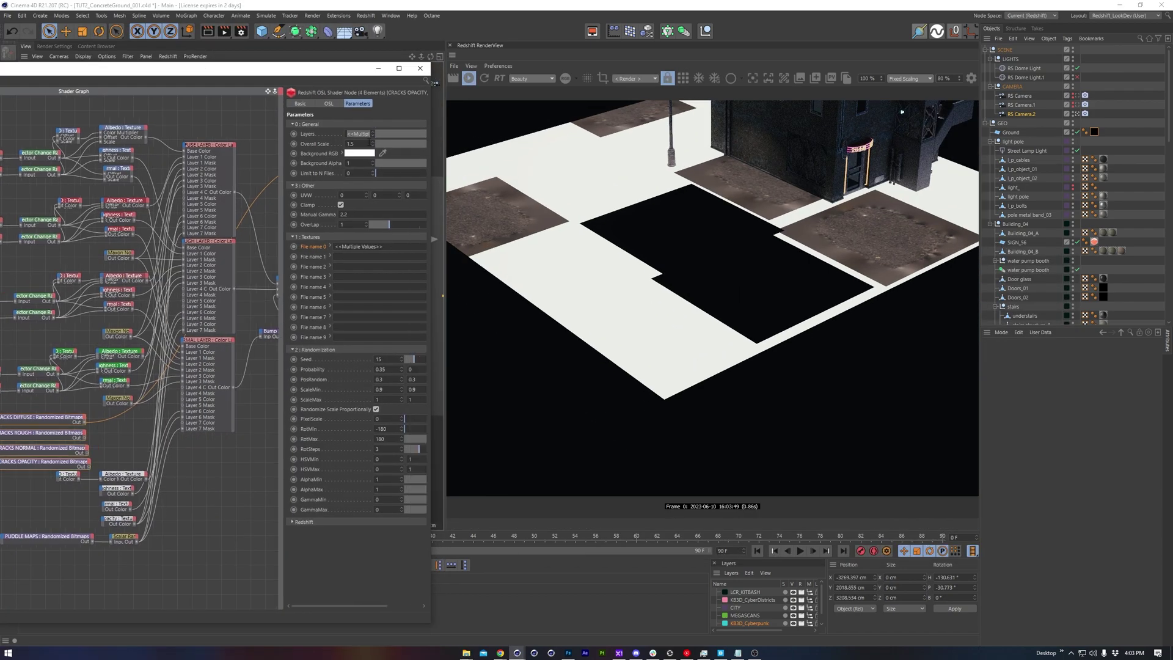
{"action": "scroll", "coordinate": [394, 360], "scroll_direction": "up", "scroll_amount": 2}
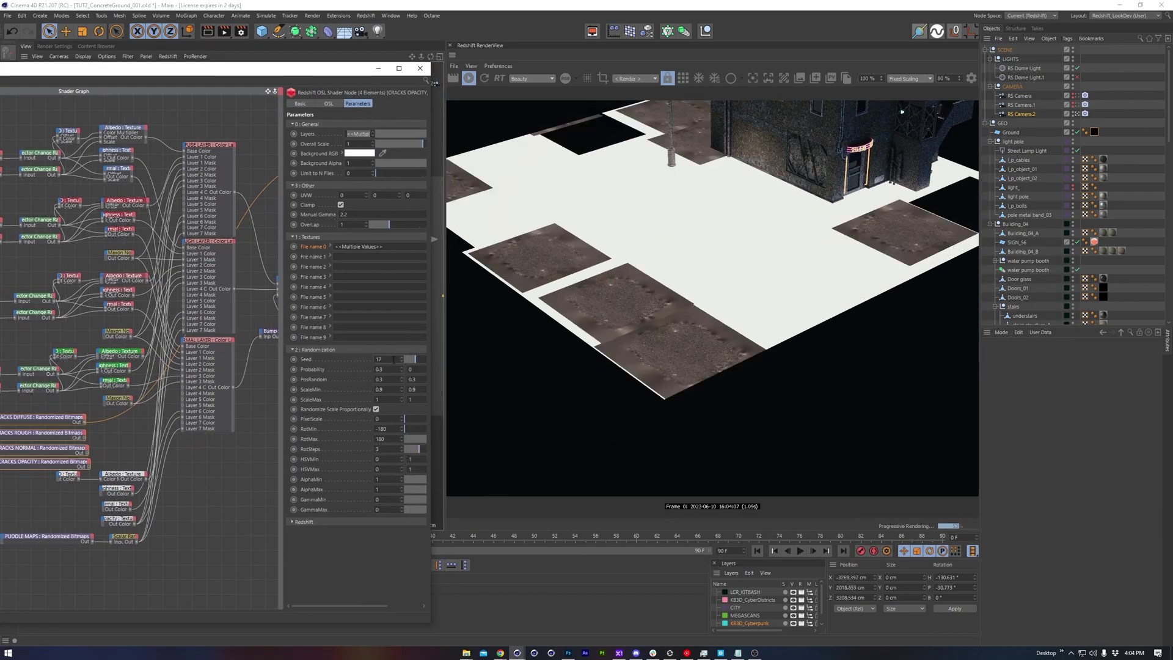
{"action": "scroll", "coordinate": [393, 389], "scroll_direction": "down", "scroll_amount": 1}
{"action": "scroll", "coordinate": [393, 399], "scroll_direction": "up", "scroll_amount": 2}
Set the CRACKS DIFFUSE background colour to black with a value of 0%, and check the CRACKS ROUGH node.
{"action": "left_click", "coordinate": [43, 417]}
{"action": "left_click", "coordinate": [360, 152]}
{"action": "left_click_drag", "start_coordinate": [360, 169], "coordinate": [283, 173]}
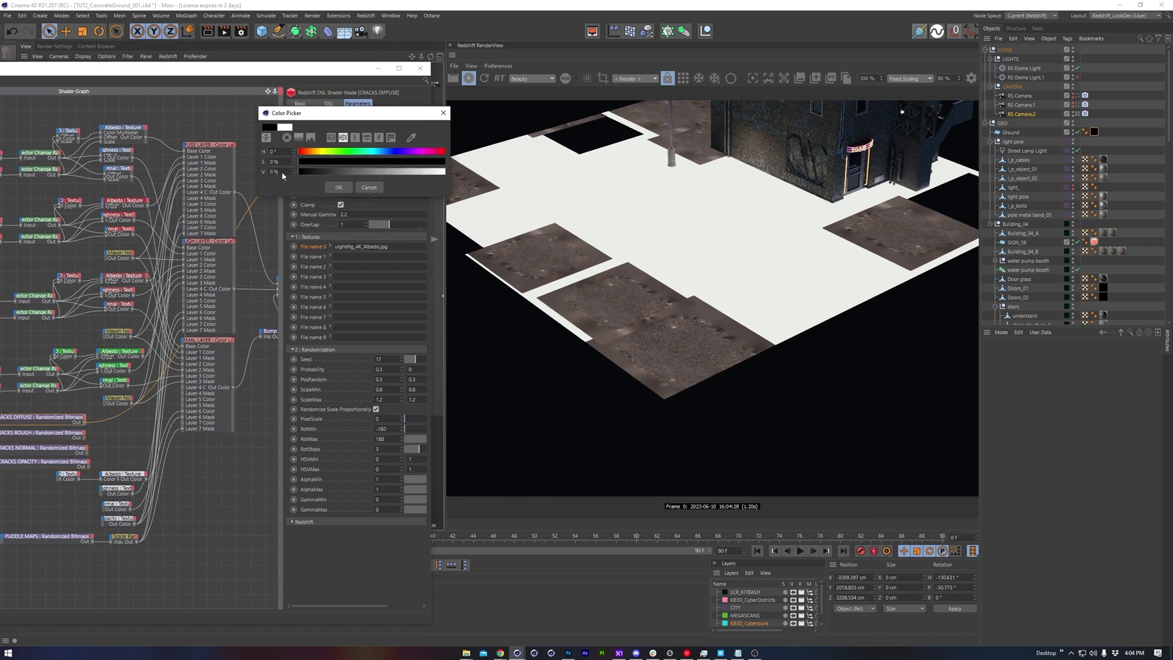
{"action": "left_click", "coordinate": [338, 187]}
{"action": "left_click", "coordinate": [43, 433]}
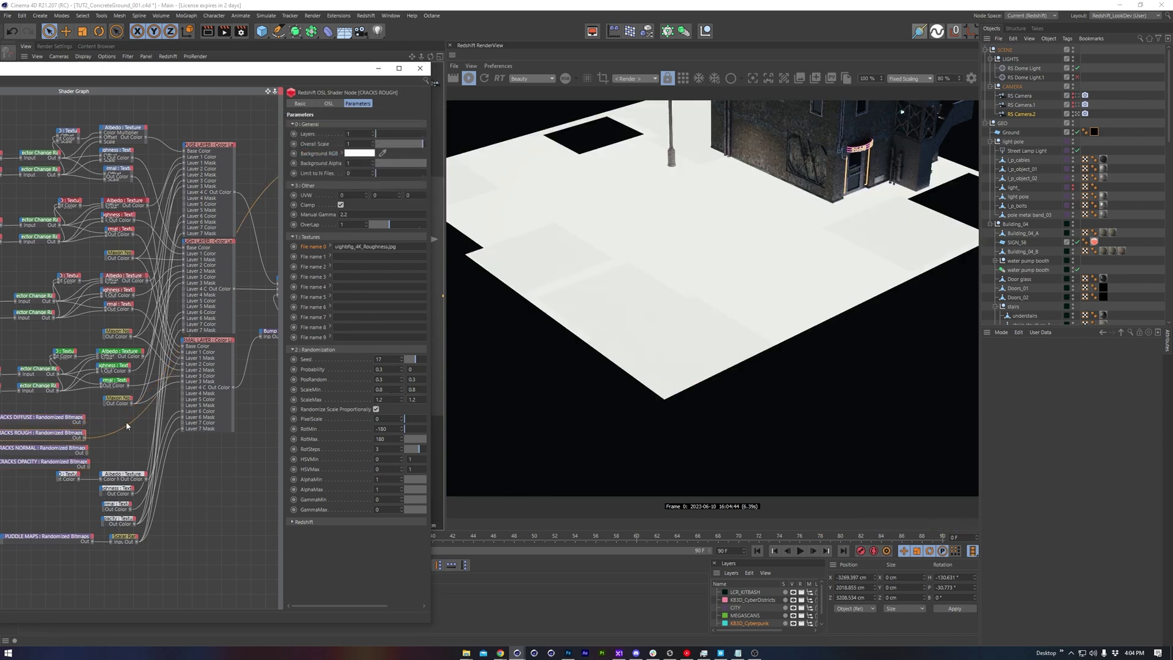
Set the CRACKS NORMAL background to flat-normal blue using an RGB value of 128, and the CRACKS OPACITY background to black.
{"action": "left_click", "coordinate": [43, 448]}
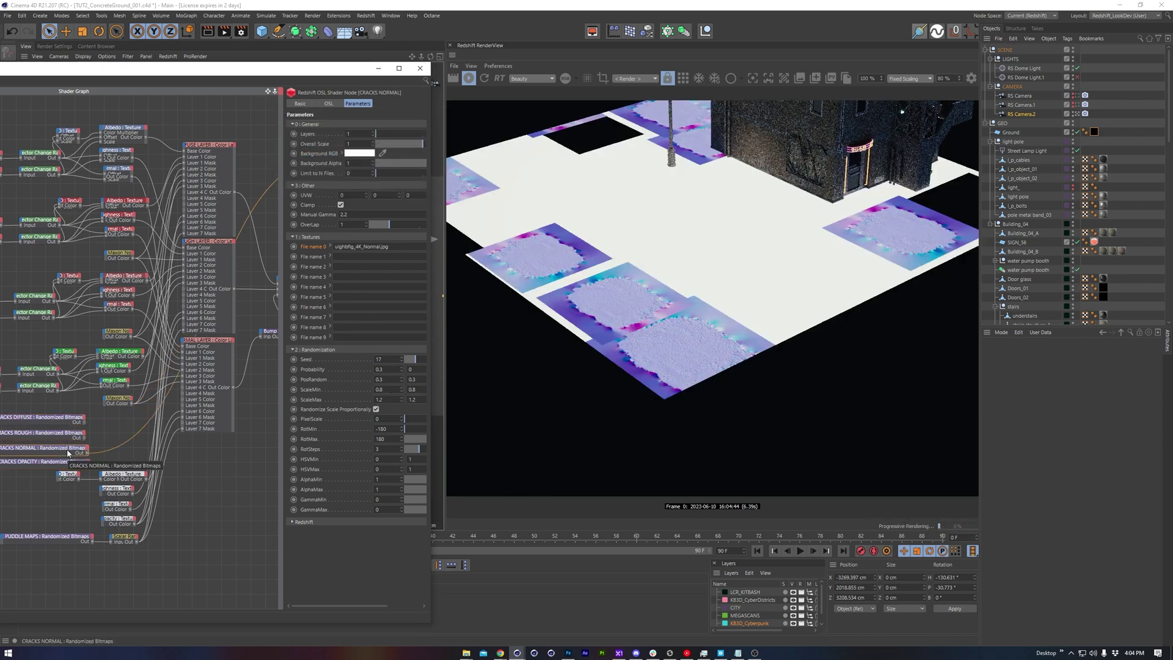
{"action": "left_click", "coordinate": [358, 154]}
{"action": "type", "text": "128"}
{"action": "key", "text": "Return"}
{"action": "left_click", "coordinate": [73, 468]}
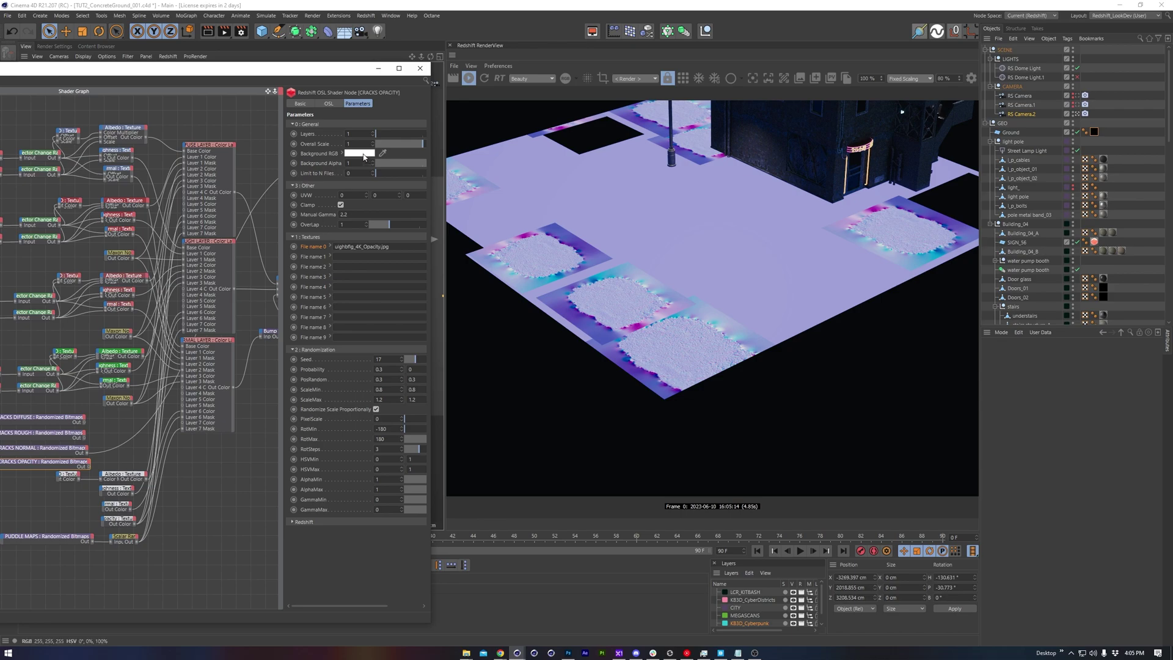
{"action": "left_click", "coordinate": [364, 154]}
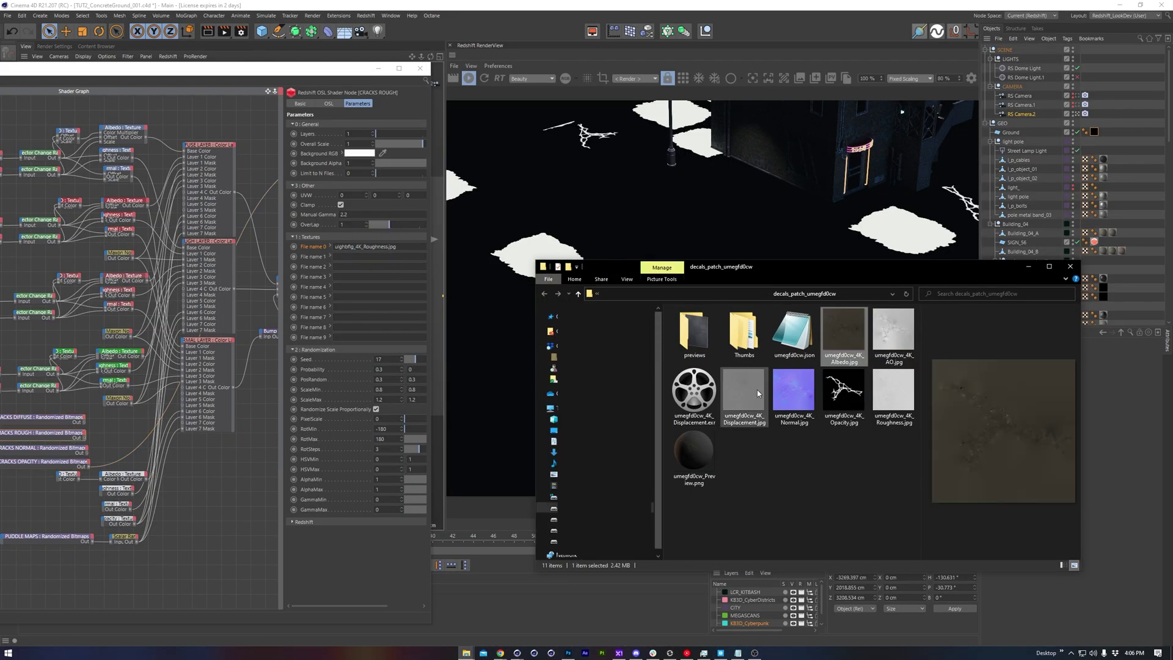
Wire the CRACKS maps into Layer 5 Color of the diffuse, roughness and normal color layers, using CRACKS OPACITY as each Layer 5 Mask.
{"action": "left_click", "coordinate": [217, 148]}
{"action": "left_click_drag", "start_coordinate": [185, 202], "coordinate": [183, 204]}
{"action": "left_click_drag", "start_coordinate": [90, 466], "coordinate": [183, 209]}
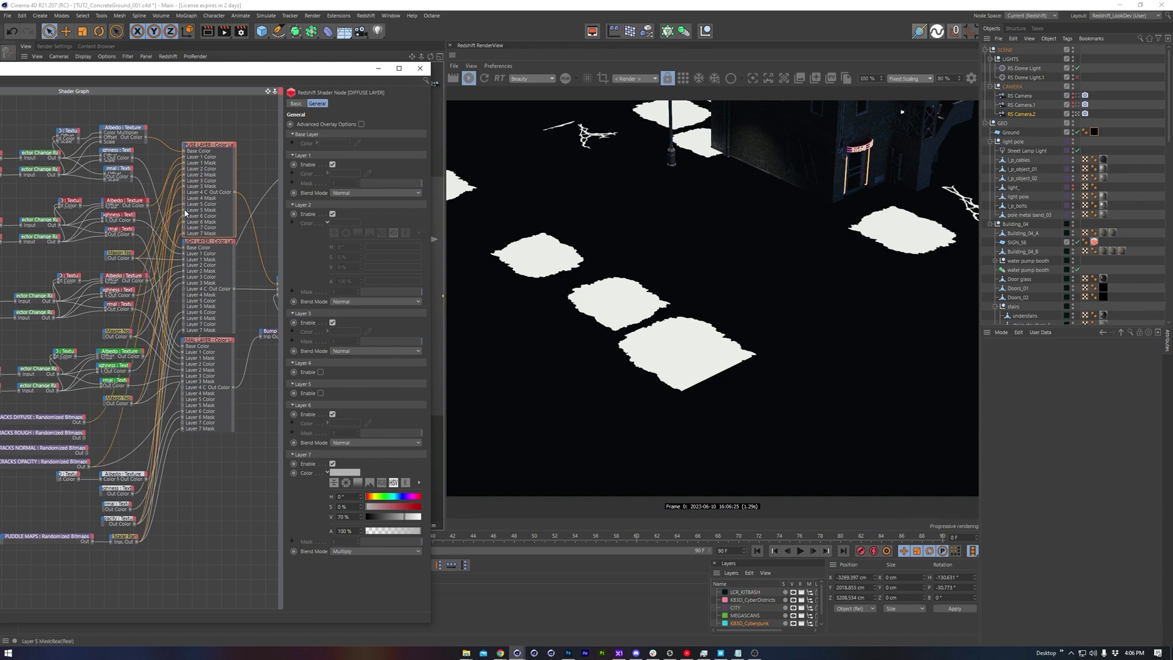
{"action": "left_click_drag", "start_coordinate": [83, 438], "coordinate": [183, 300]}
{"action": "left_click_drag", "start_coordinate": [89, 467], "coordinate": [183, 399]}
{"action": "left_click_drag", "start_coordinate": [90, 466], "coordinate": [183, 405]}
{"action": "left_click", "coordinate": [73, 461]}
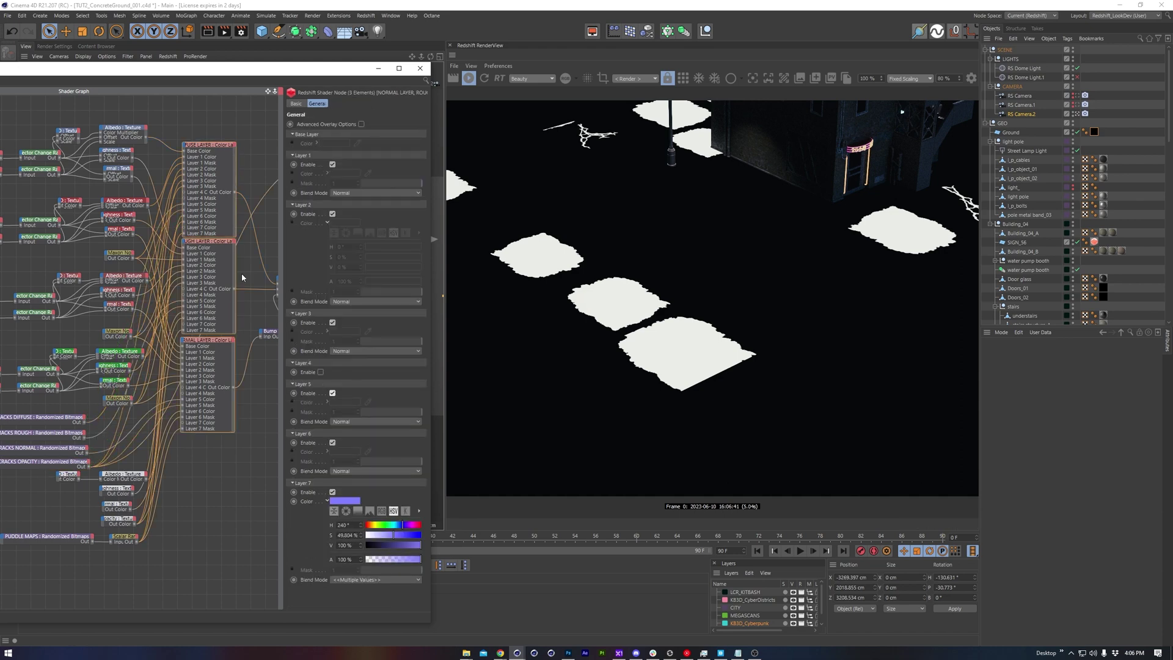
Connect the RS Standard Material to the Output node's surface input.
{"action": "middle_click_drag", "start_coordinate": [242, 278], "coordinate": [152, 272]}
{"action": "left_click_drag", "start_coordinate": [229, 279], "coordinate": [249, 170]}
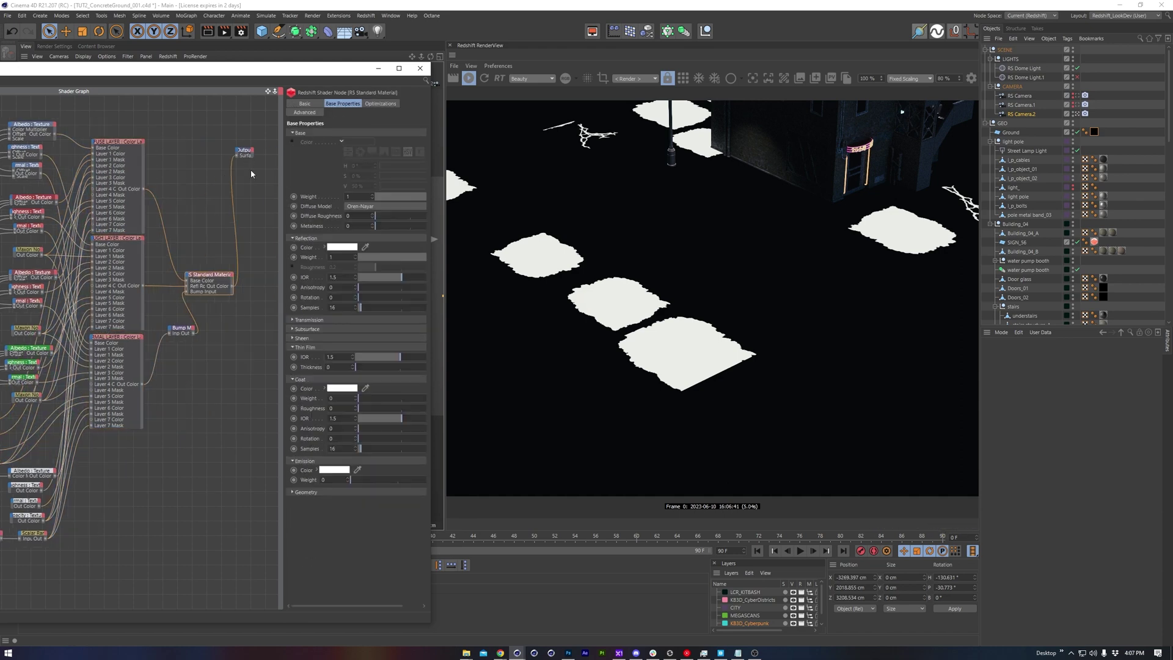
{"action": "middle_click_drag", "start_coordinate": [152, 300], "coordinate": [247, 278]}
Set the randomization of all four CRACKS nodes to probability 0.2 and seed 25.
{"action": "left_click_drag", "start_coordinate": [97, 384], "coordinate": [67, 435]}
{"action": "left_click", "coordinate": [315, 246]}
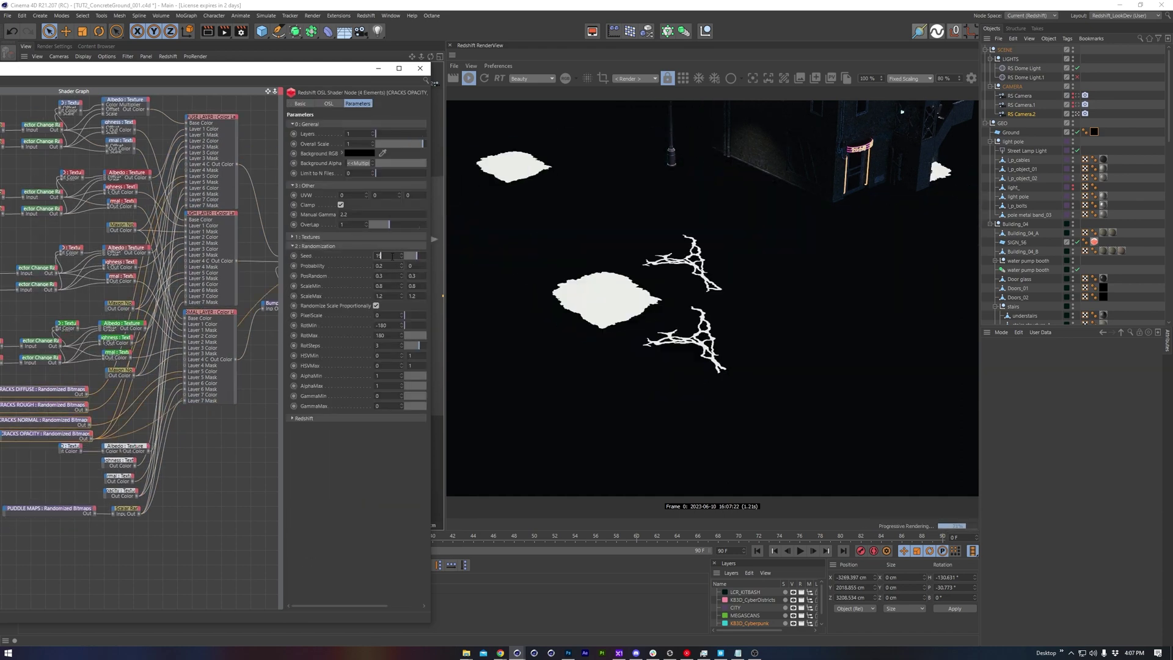
{"action": "type", "text": "3"}
{"action": "key", "text": "Return"}
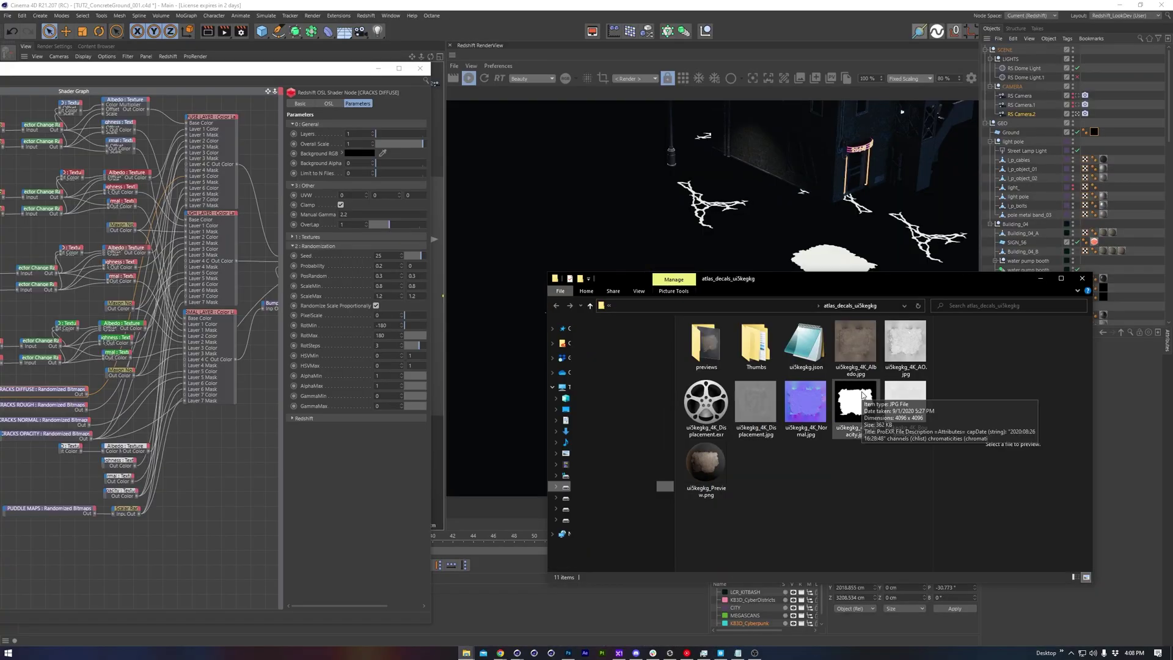
Load the atlas_decals_ui5kegkg Albedo, Roughness, Normal and Opacity maps into the third texture slot of the matching CRACKS nodes.
{"action": "left_click_drag", "start_coordinate": [854, 343], "coordinate": [360, 268]}
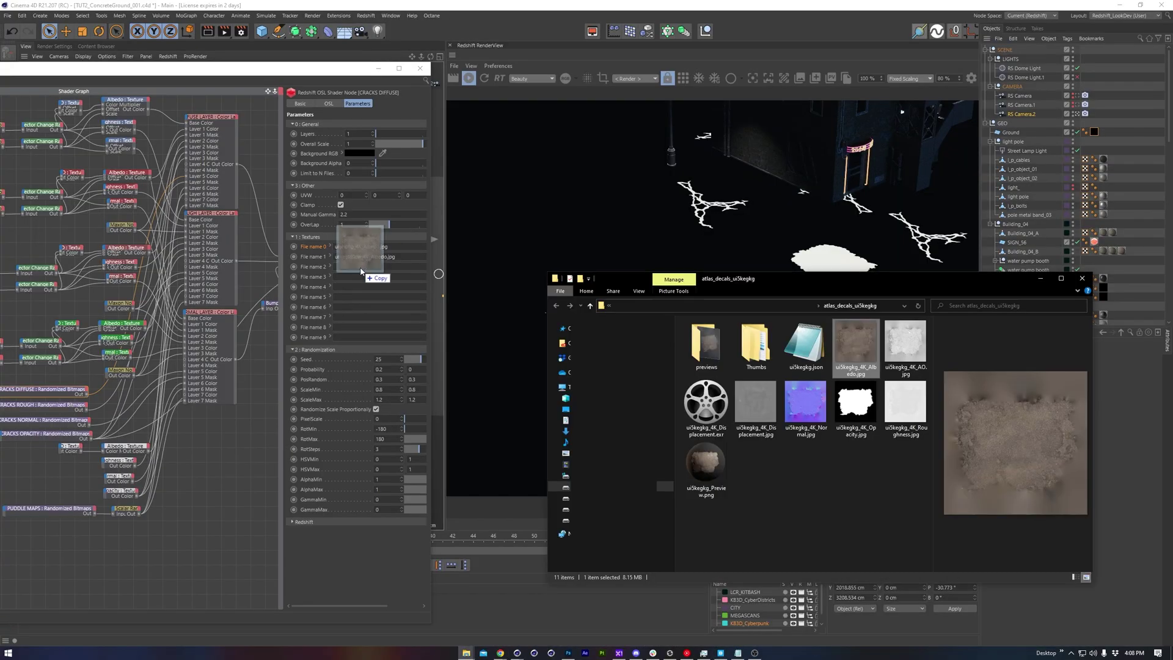
{"action": "left_click_drag", "start_coordinate": [360, 268], "coordinate": [363, 266]}
{"action": "left_click_drag", "start_coordinate": [905, 402], "coordinate": [461, 297]}
{"action": "left_click_drag", "start_coordinate": [461, 297], "coordinate": [367, 267]}
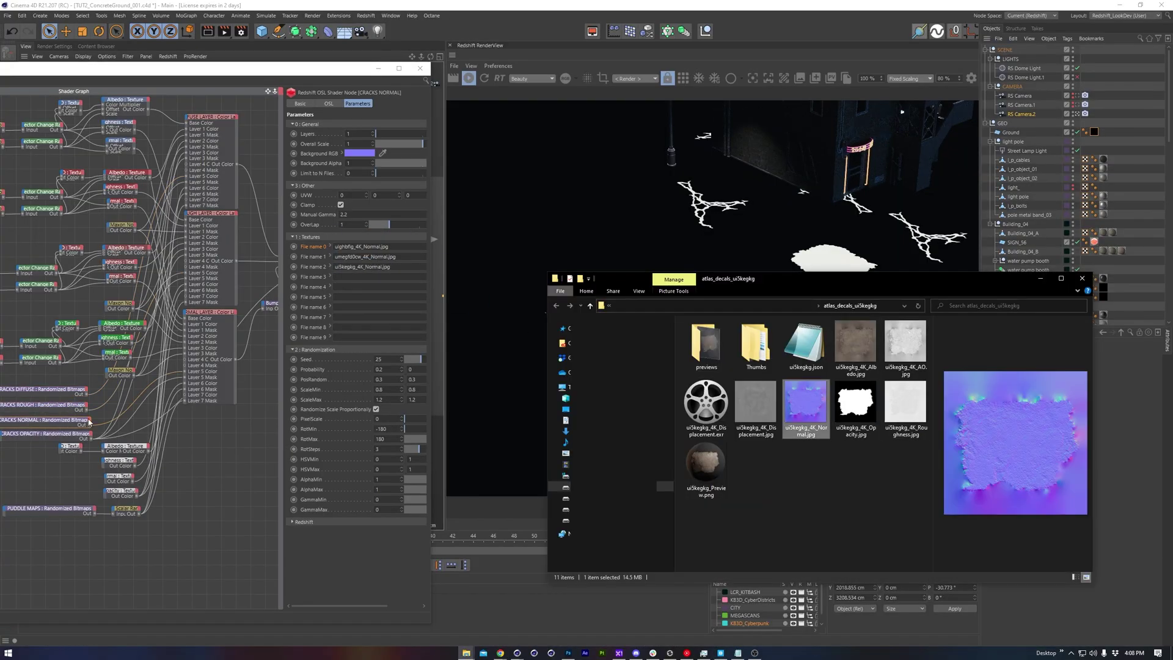
{"action": "left_click", "coordinate": [79, 434]}
{"action": "left_click_drag", "start_coordinate": [855, 402], "coordinate": [363, 267]}
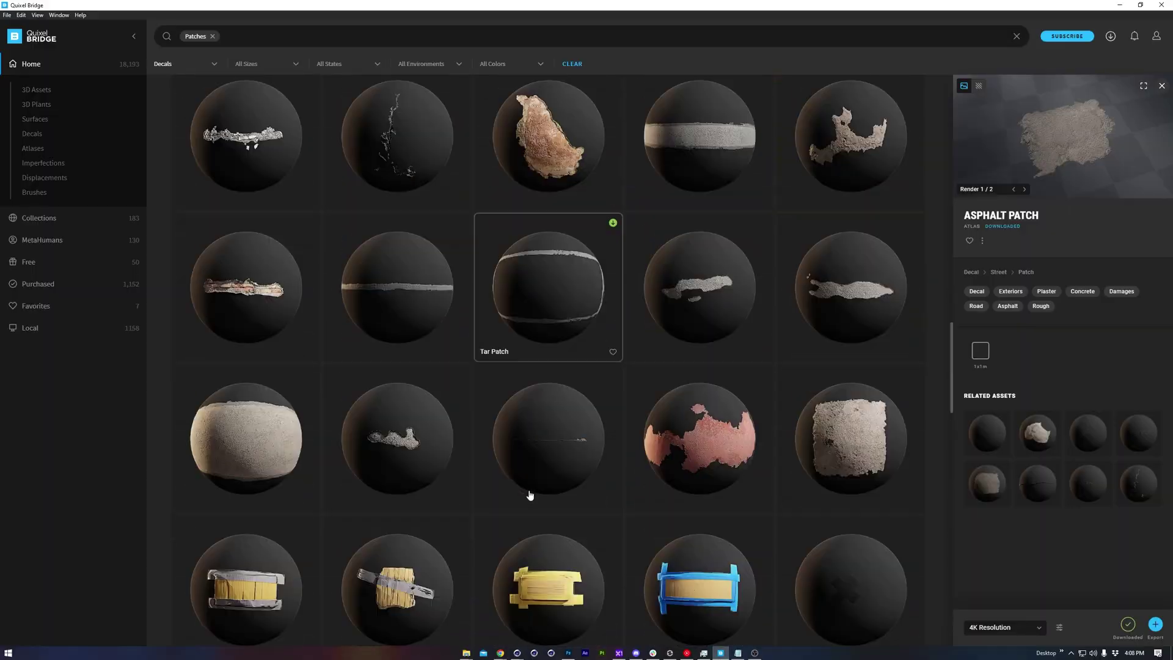
Browse for another asphalt patch and load its Opacity, Normal, Roughness and Albedo maps into the fourth slot of the matching CRACKS nodes.
{"action": "scroll", "coordinate": [827, 440], "scroll_direction": "down", "scroll_amount": 10}
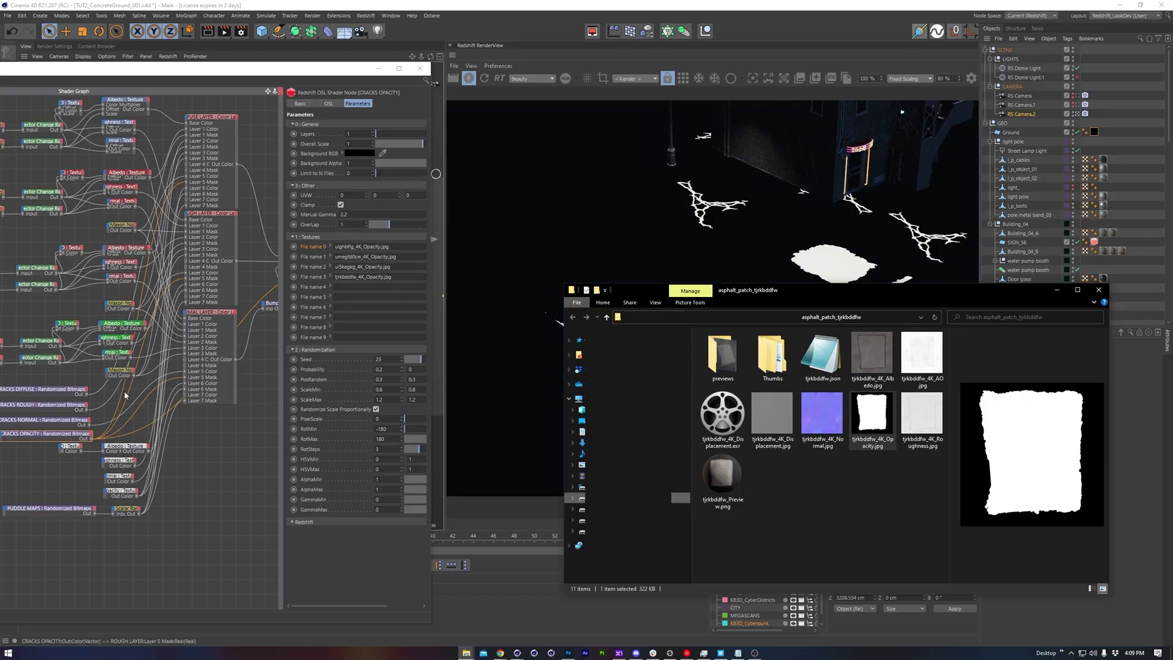
{"action": "left_click", "coordinate": [49, 420]}
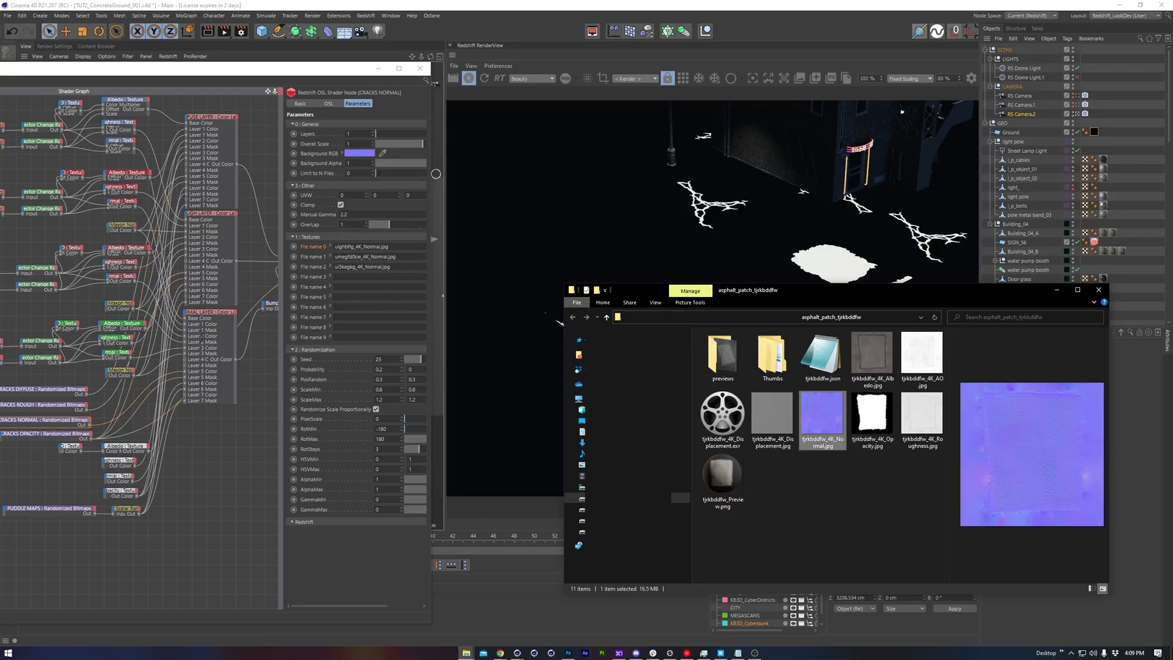
{"action": "left_click_drag", "start_coordinate": [821, 413], "coordinate": [363, 277]}
{"action": "left_click", "coordinate": [54, 405]}
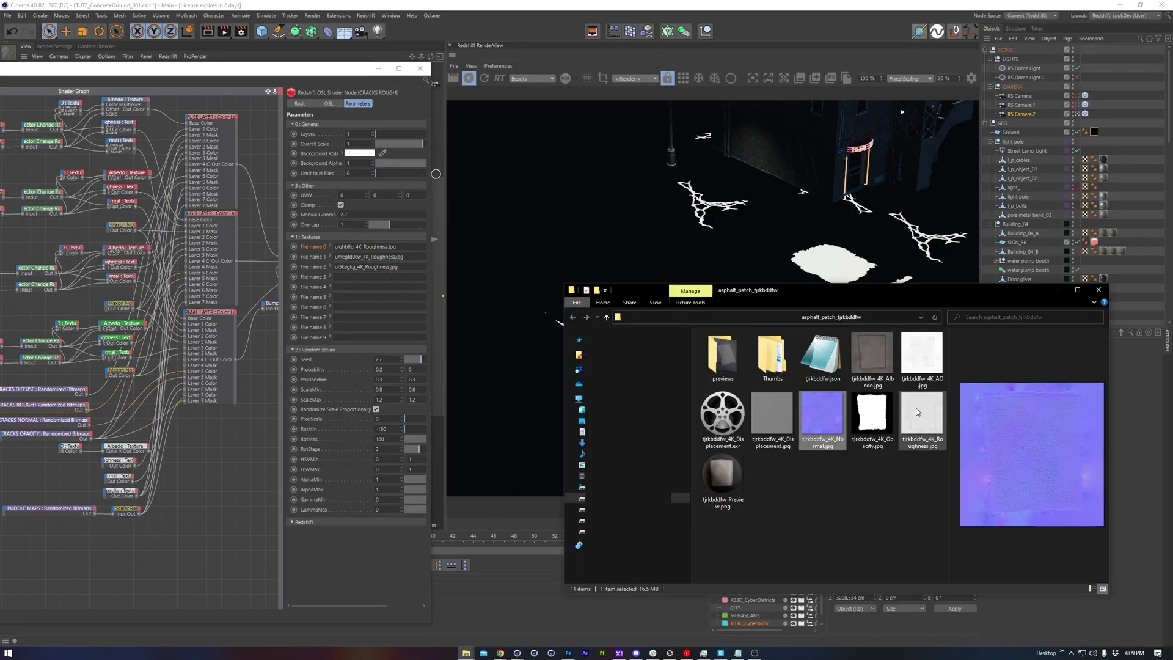
{"action": "left_click_drag", "start_coordinate": [922, 413], "coordinate": [363, 276]}
{"action": "left_click", "coordinate": [55, 394]}
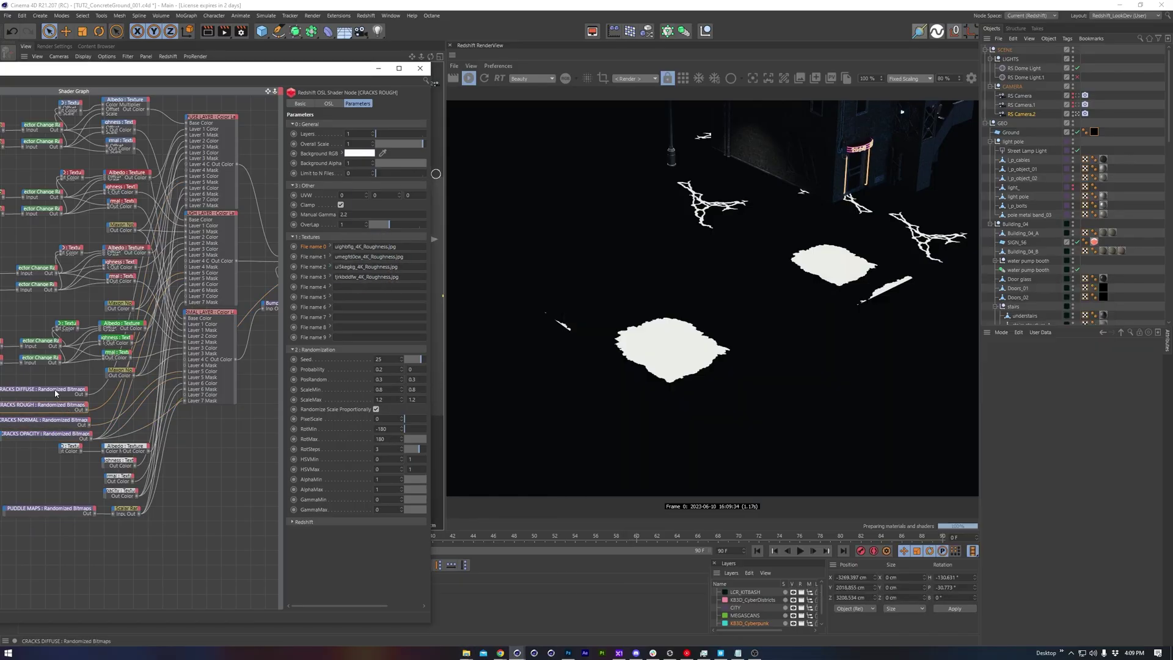
{"action": "left_click_drag", "start_coordinate": [873, 364], "coordinate": [363, 277]}
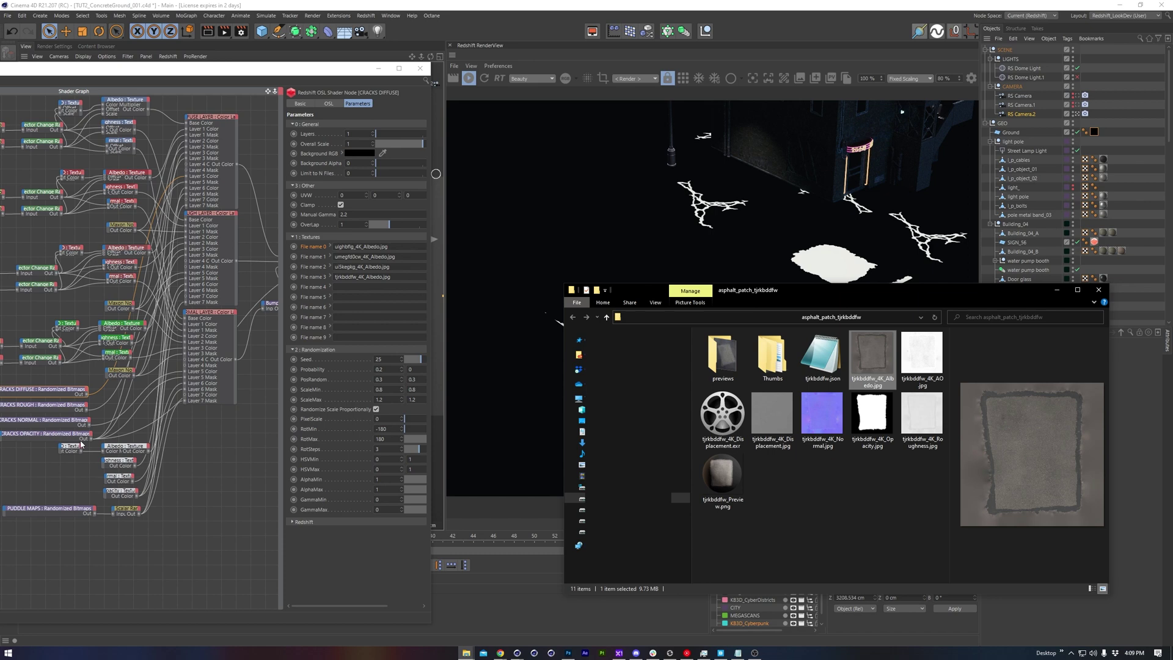
Set all four CRACKS nodes to 3 layers, overall scale 0.75 and probability 0.15.
{"action": "left_click_drag", "start_coordinate": [104, 382], "coordinate": [24, 438]}
{"action": "double_click", "coordinate": [359, 135]}
{"action": "type", "text": "3"}
{"action": "key", "text": "Return"}
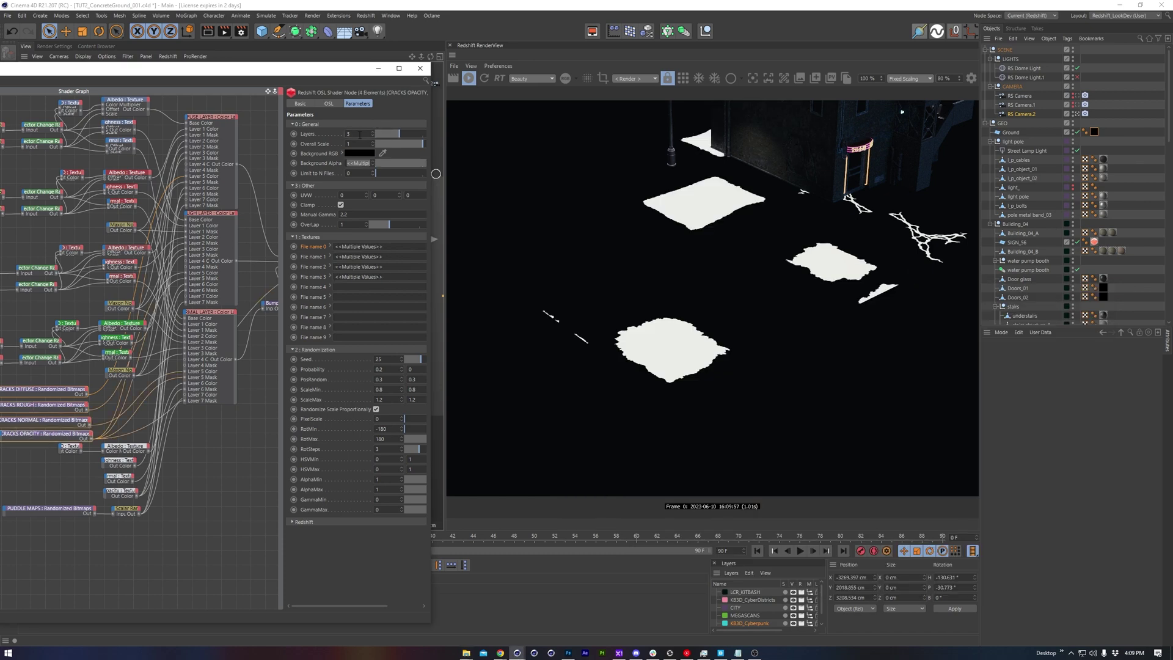
{"action": "key", "text": "Return"}
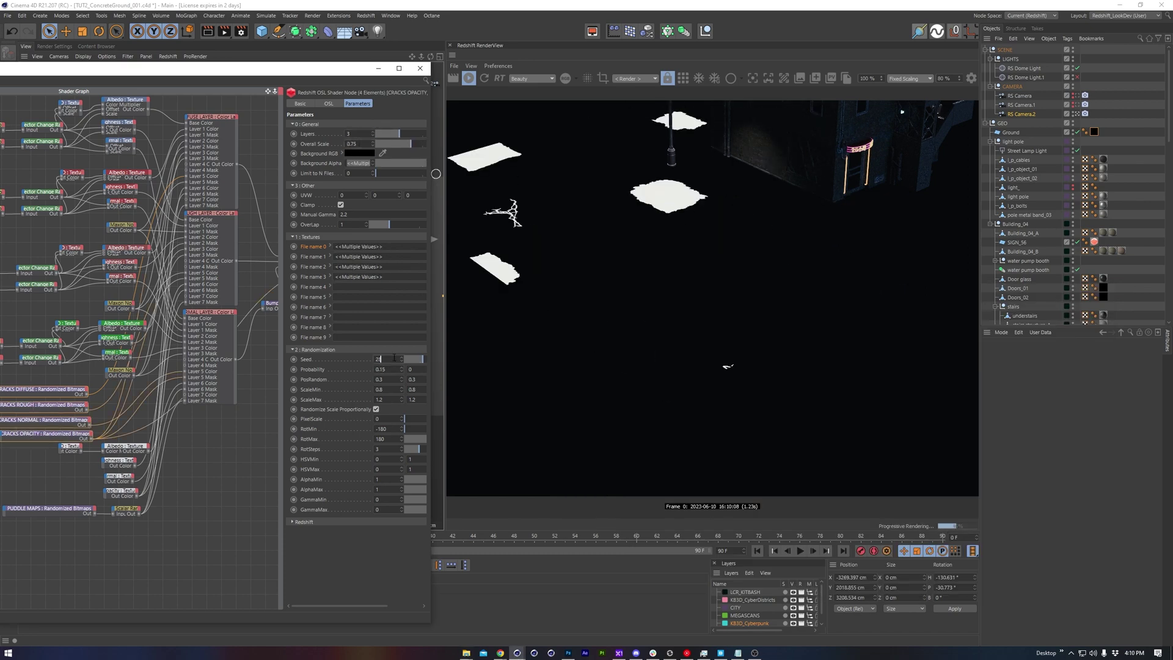
Return the material output to the RS Standard Material to render the complete ground shader.
{"action": "middle_click_drag", "start_coordinate": [257, 257], "coordinate": [158, 276]}
{"action": "left_click", "coordinate": [204, 274]}
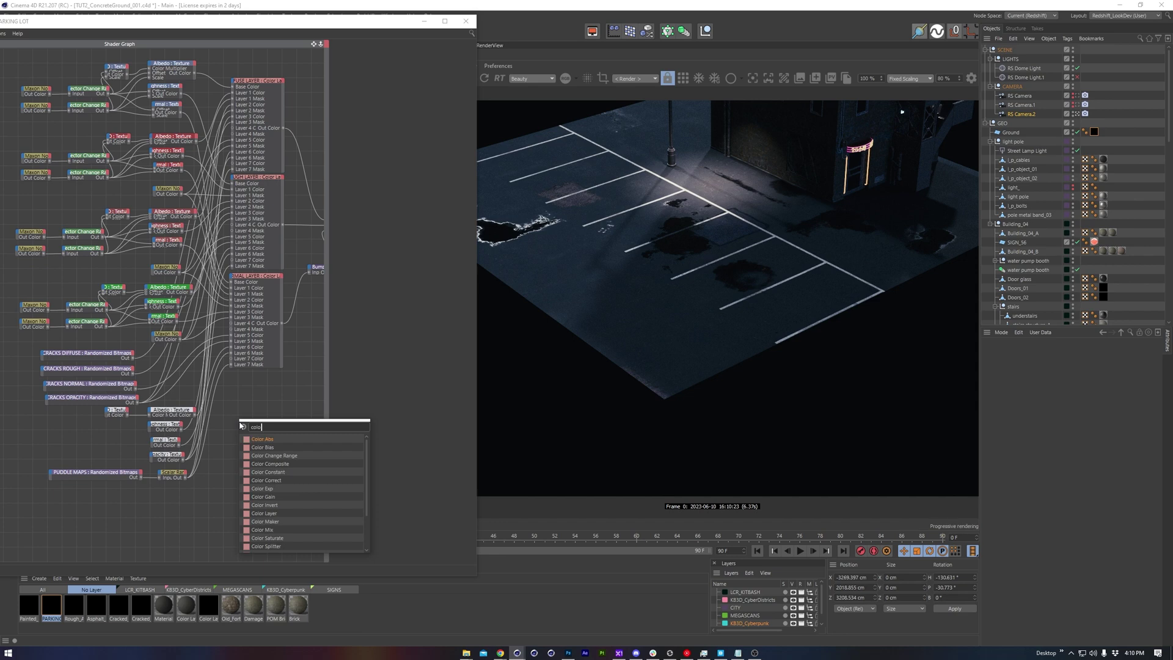
Insert an RS Color Layer node between CRACKS DIFFUSE and Layer 5 Color of the diffuse color layer.
{"action": "key", "text": "Return"}
{"action": "left_click_drag", "start_coordinate": [244, 416], "coordinate": [251, 383]}
{"action": "left_click_drag", "start_coordinate": [134, 357], "coordinate": [233, 140]}
{"action": "right_click", "coordinate": [267, 385]}
{"action": "mouse_move", "coordinate": [298, 435]}
{"action": "left_click", "coordinate": [347, 431]}
{"action": "left_click_drag", "start_coordinate": [248, 385], "coordinate": [169, 357]}
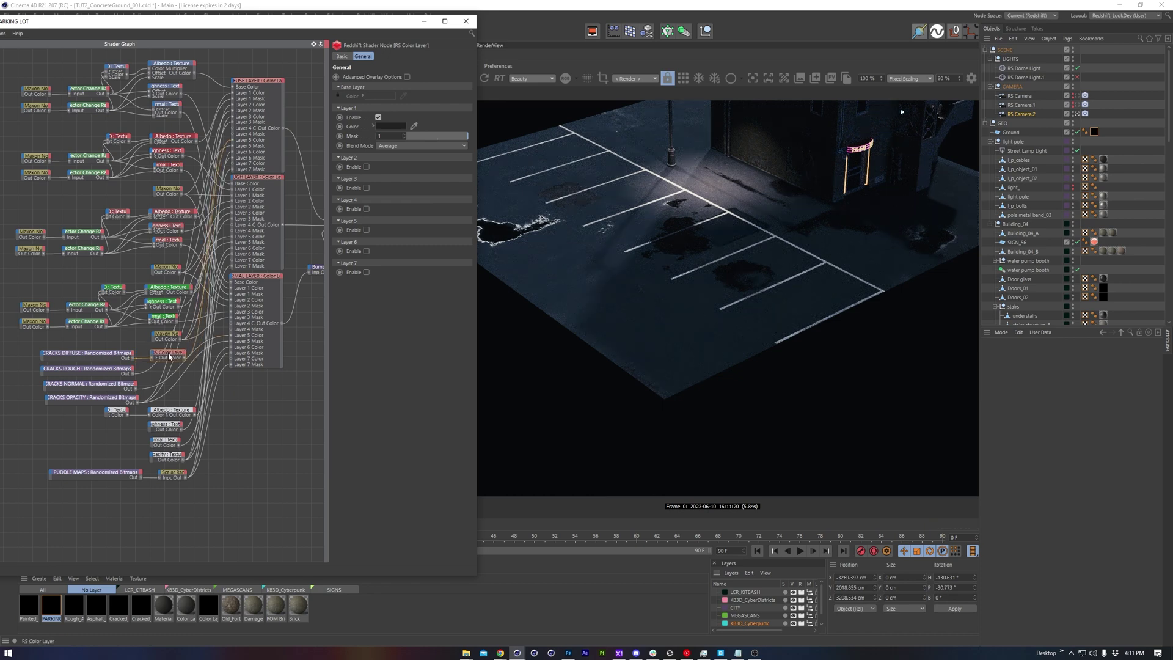
Enable Layers 2 and 3 of the new RS Color Layer and set the Layer 3 blend mode to Average.
{"action": "left_click", "coordinate": [366, 166]}
{"action": "left_click", "coordinate": [378, 216]}
{"action": "left_click", "coordinate": [422, 244]}
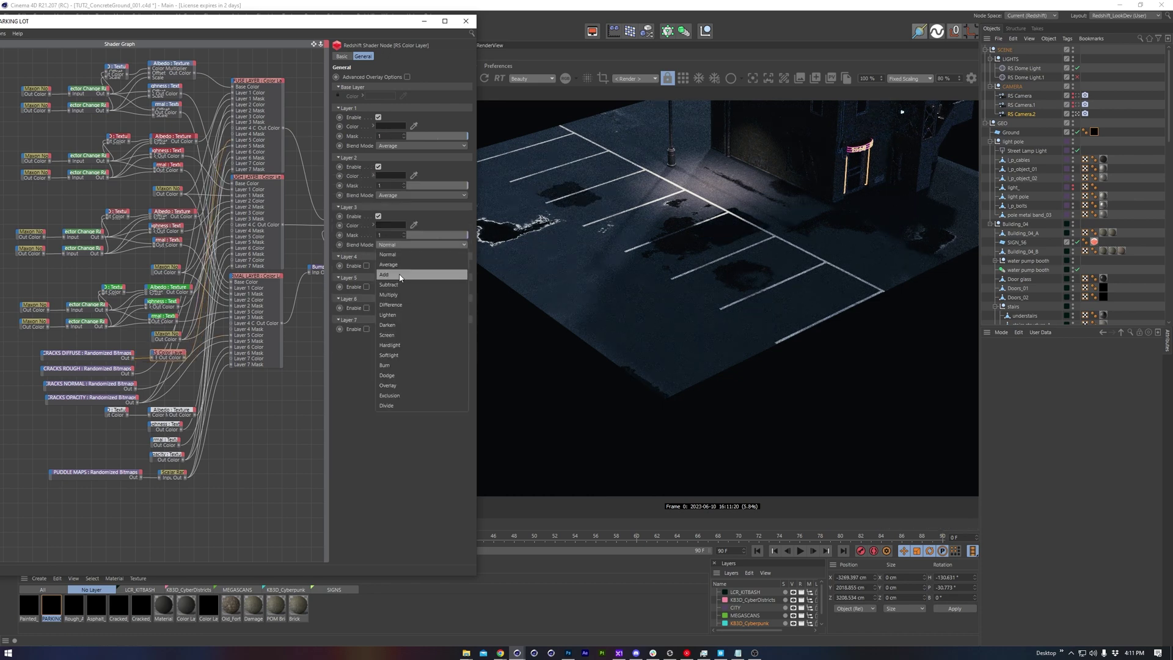
{"action": "left_click", "coordinate": [392, 264]}
Set the Layer 3 colour of the RS Color Layer to a dark grey of about 23% value and adjust the Layer 2 colour.
{"action": "left_click", "coordinate": [373, 225]}
{"action": "left_click", "coordinate": [408, 267]}
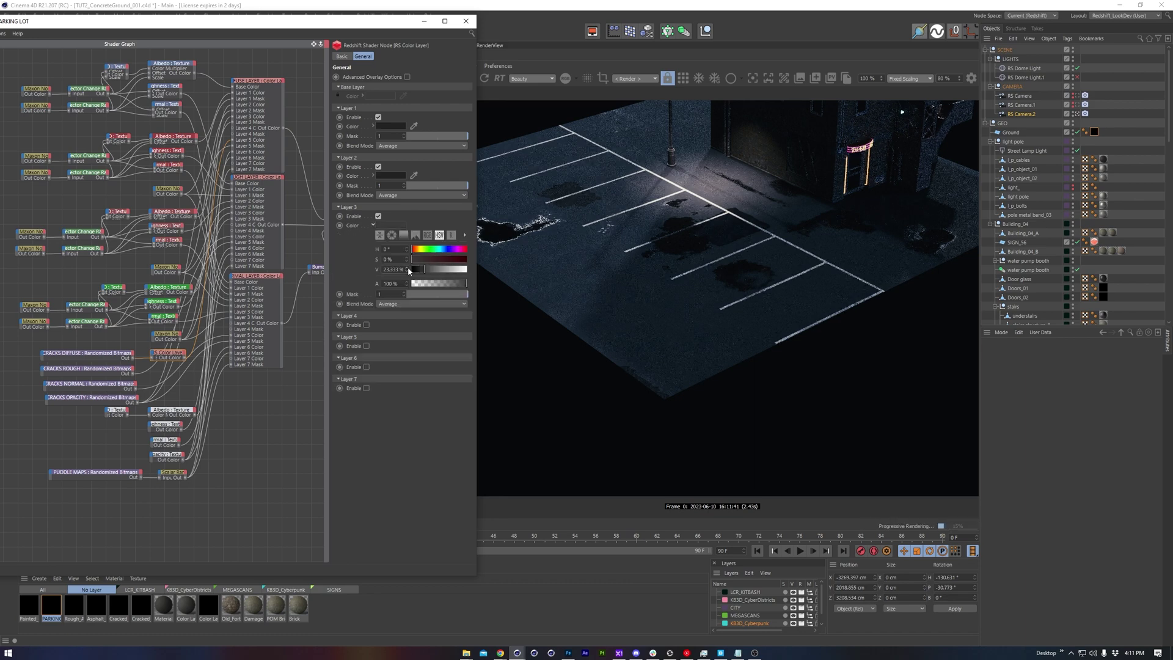
{"action": "left_click", "coordinate": [408, 266]}
{"action": "left_click", "coordinate": [373, 175]}
{"action": "left_click", "coordinate": [407, 219]}
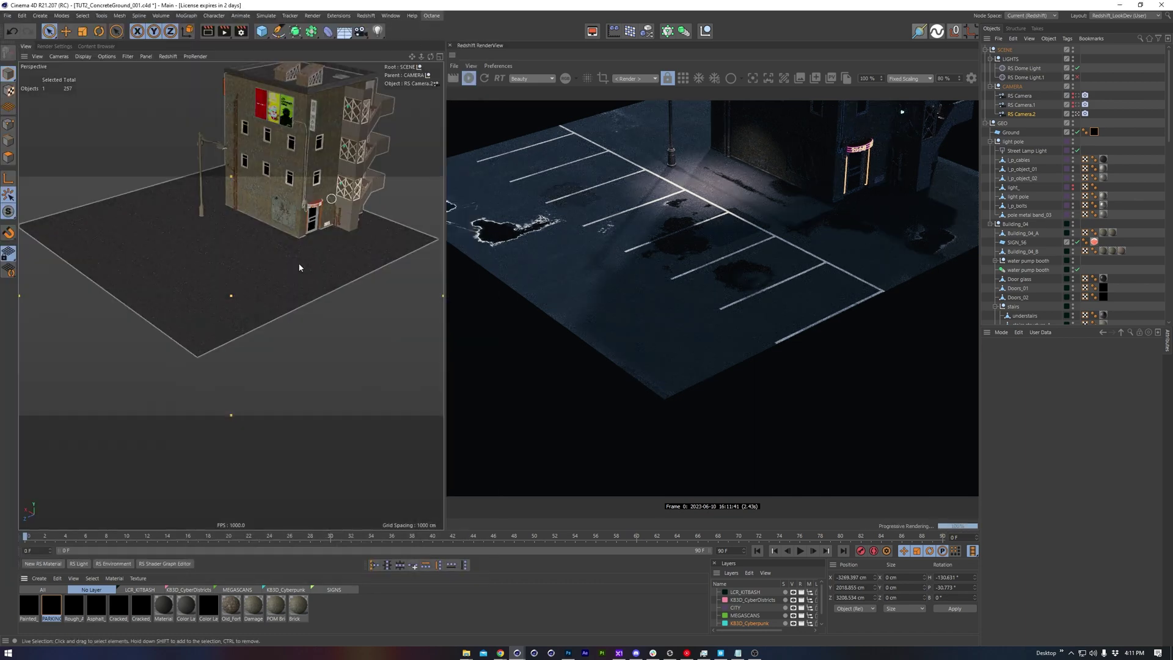
Reframe the camera on the full row of parking spaces and move the shader graph window clear of the viewport.
{"action": "left_click_drag", "start_coordinate": [296, 262], "coordinate": [222, 351], "text": "alt"}
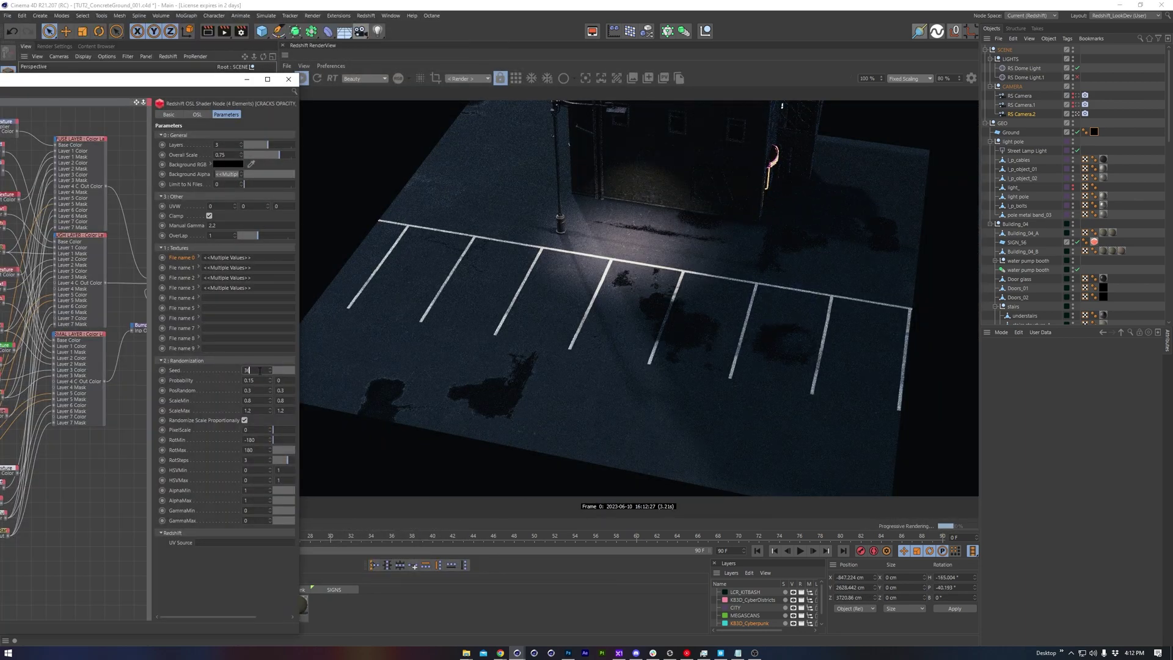
{"action": "left_click_drag", "start_coordinate": [220, 82], "coordinate": [265, 481]}
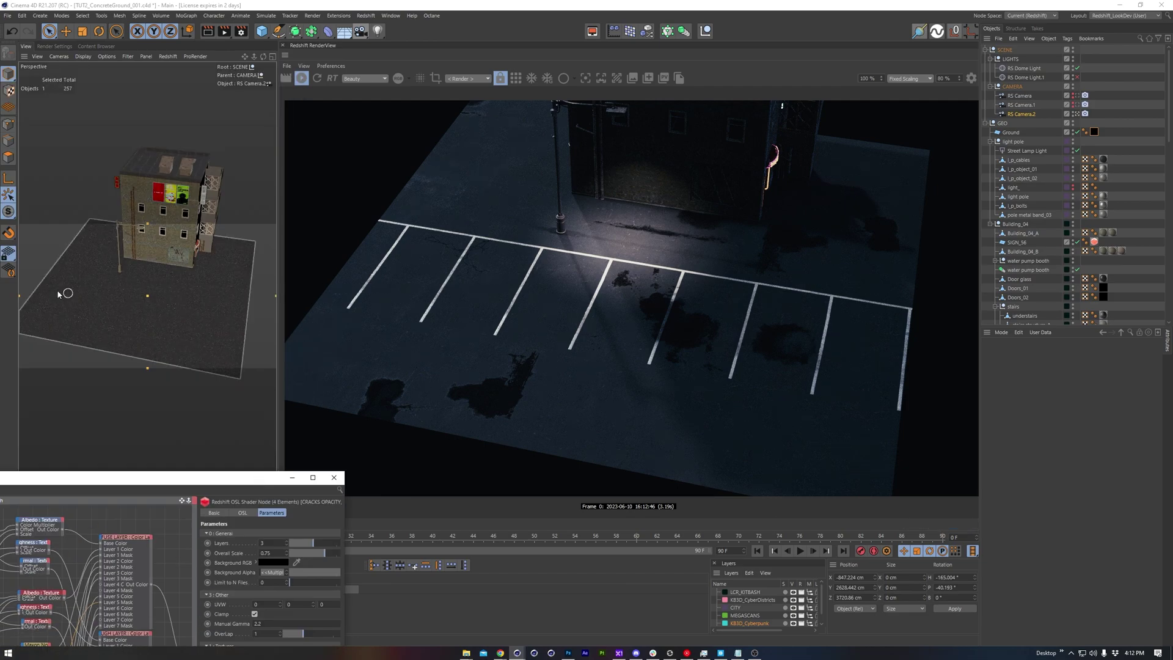
Examine the cracks, puddles and parking lines on the ground from close and low camera angles around the street lamp.
{"action": "scroll", "coordinate": [60, 294], "scroll_direction": "up", "scroll_amount": 8}
{"action": "left_click_drag", "start_coordinate": [153, 275], "coordinate": [125, 246], "text": "alt"}
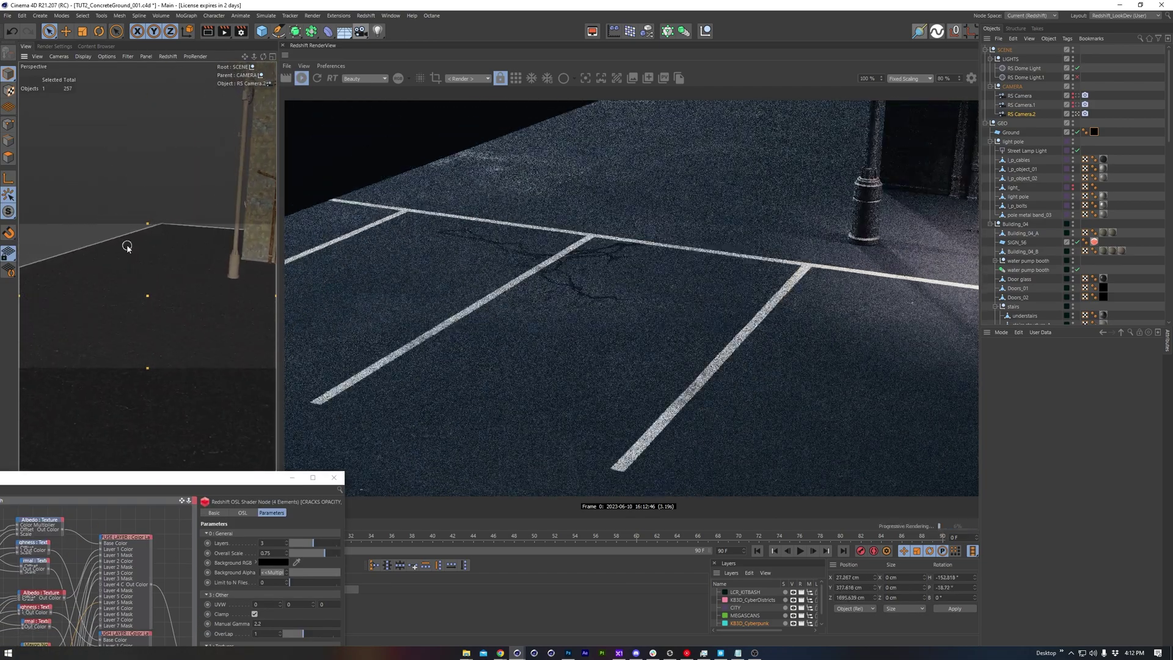
{"action": "middle_click_drag", "start_coordinate": [163, 256], "coordinate": [113, 261], "text": "alt"}
{"action": "right_click_drag", "start_coordinate": [113, 261], "coordinate": [90, 265], "text": "alt"}
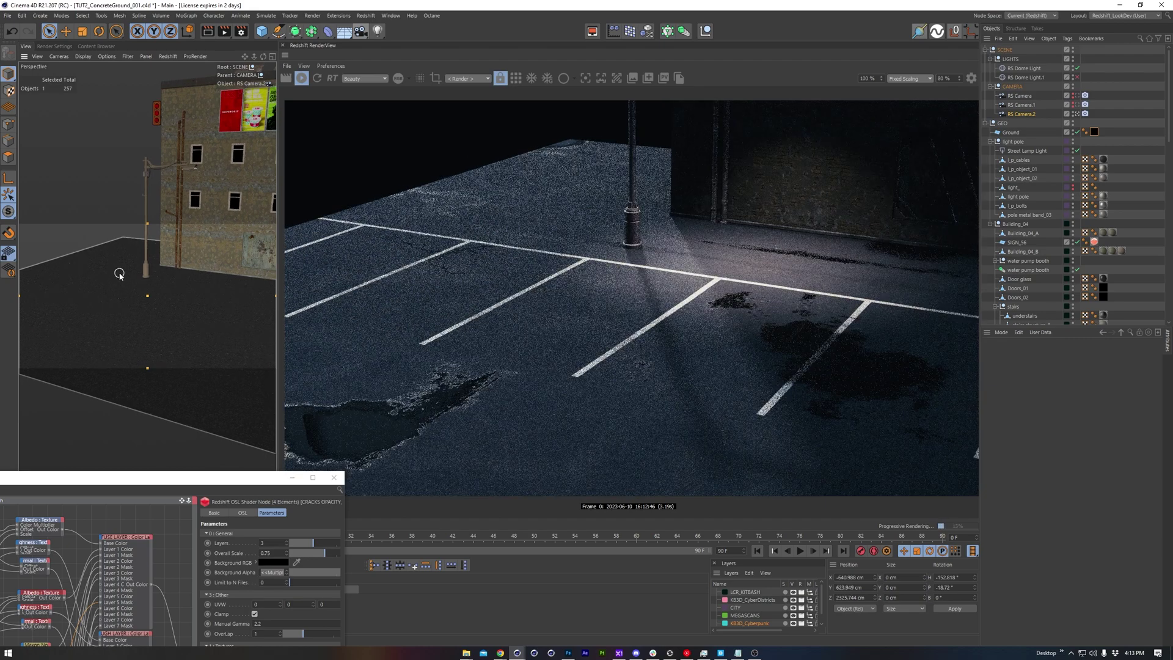
{"action": "scroll", "coordinate": [153, 294], "scroll_direction": "down", "scroll_amount": 5}
{"action": "left_click_drag", "start_coordinate": [158, 304], "coordinate": [117, 295], "text": "alt"}
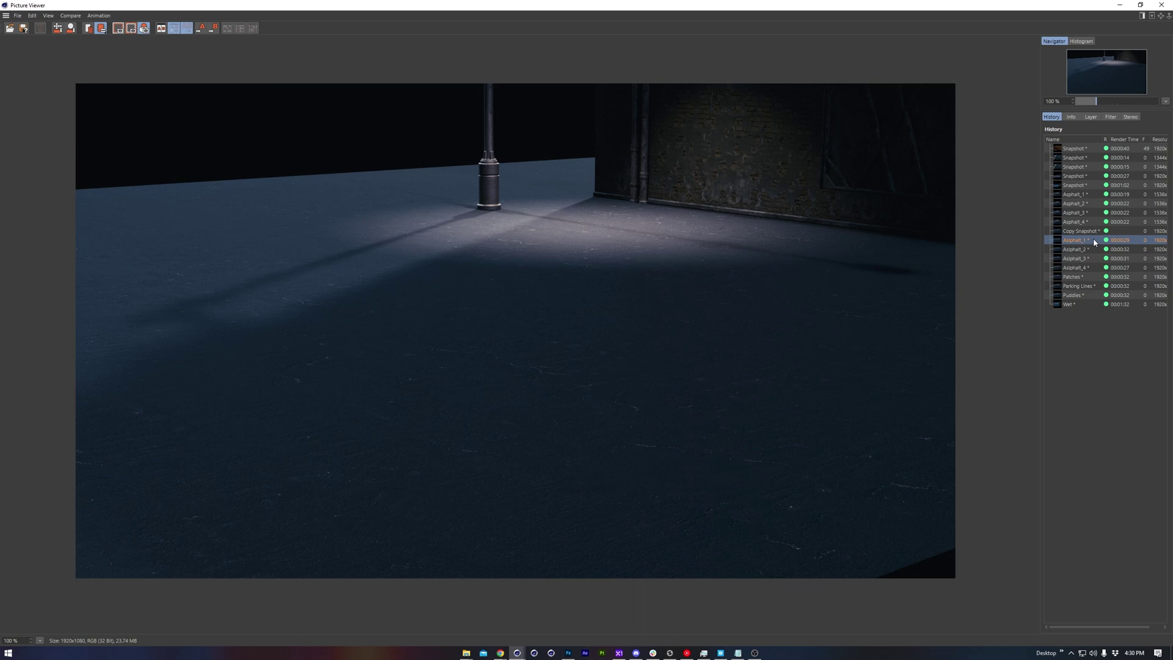
Compare the saved renders in the Picture Viewer history one by one, from Asphalt_2 through Patches, Parking Lines and Puddles to Wet.
{"action": "key", "text": "Down"}
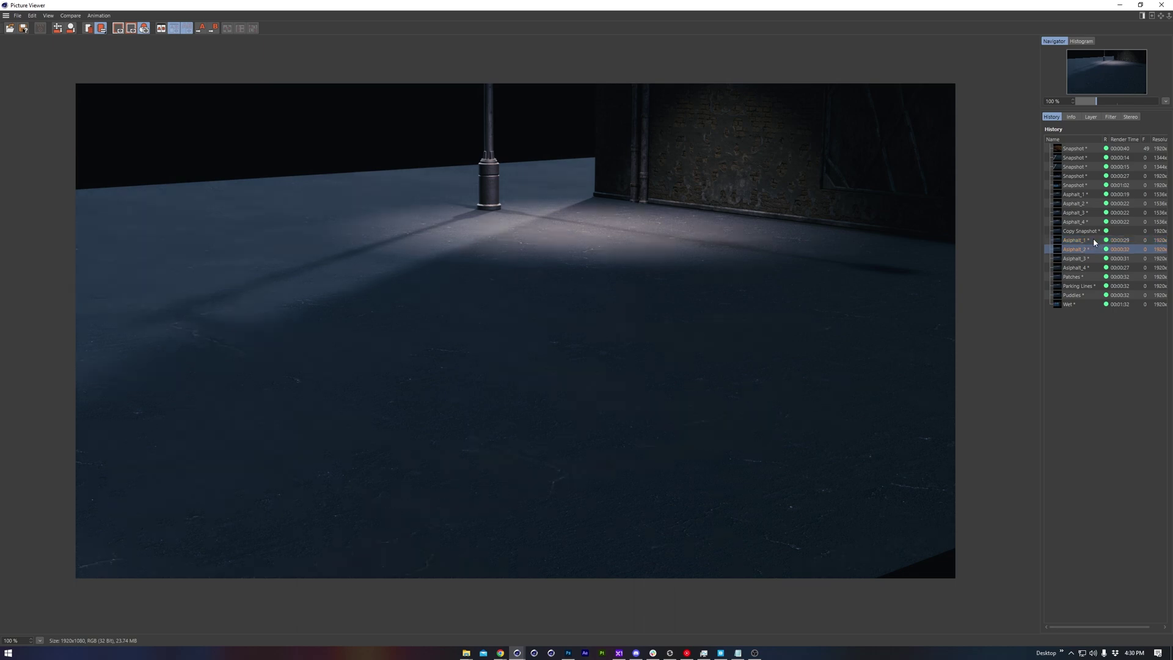
{"action": "key", "text": "Down"}
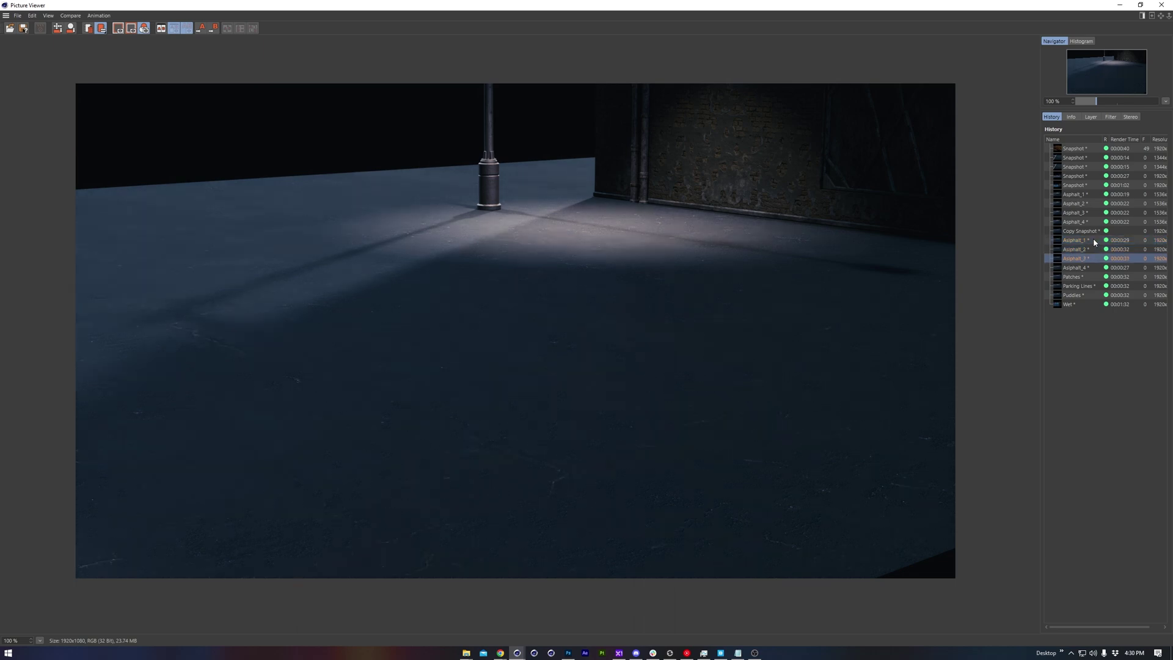
{"action": "key", "text": "Down"}
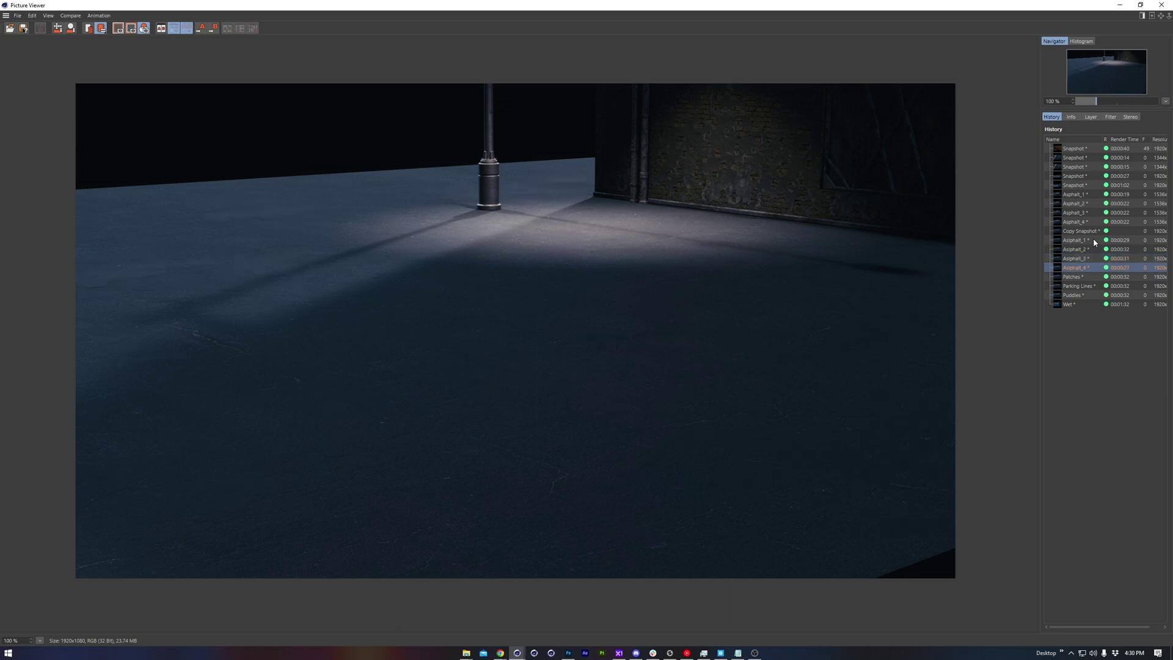
{"action": "key", "text": "Down"}
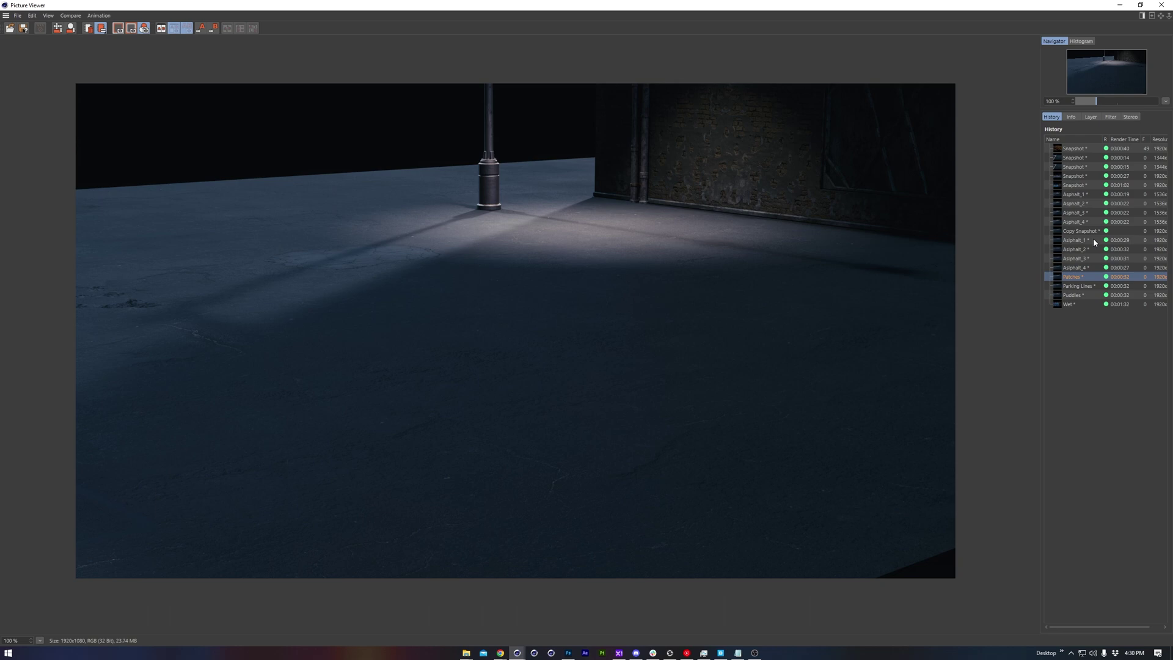
{"action": "key", "text": "Down"}
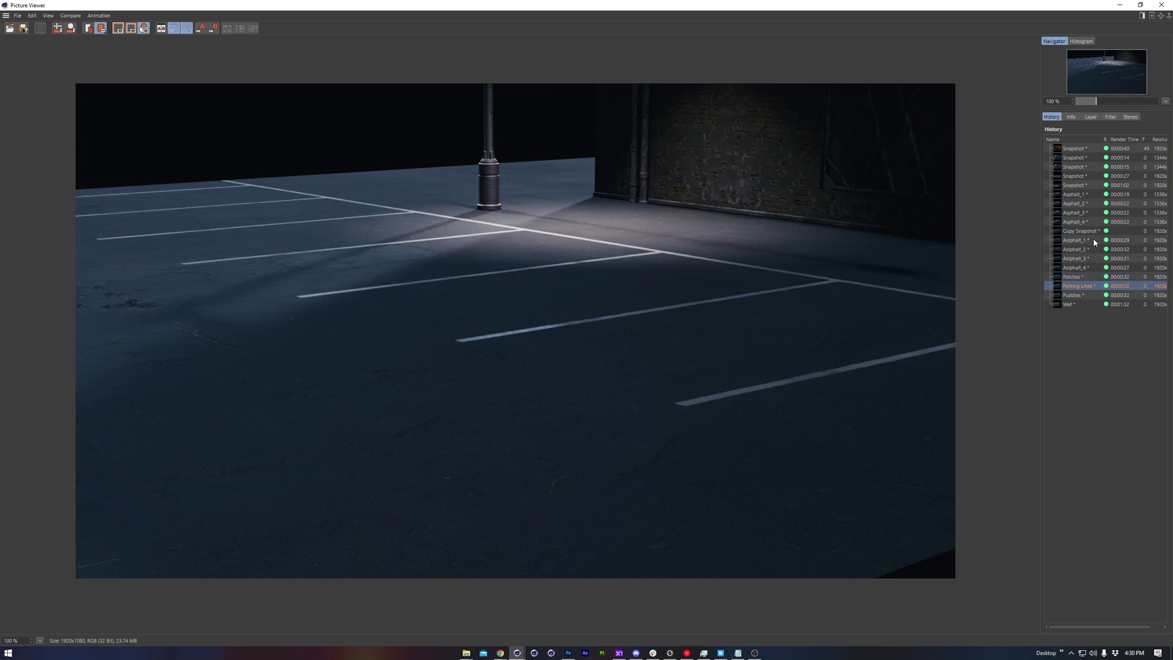
{"action": "key", "text": "Down"}
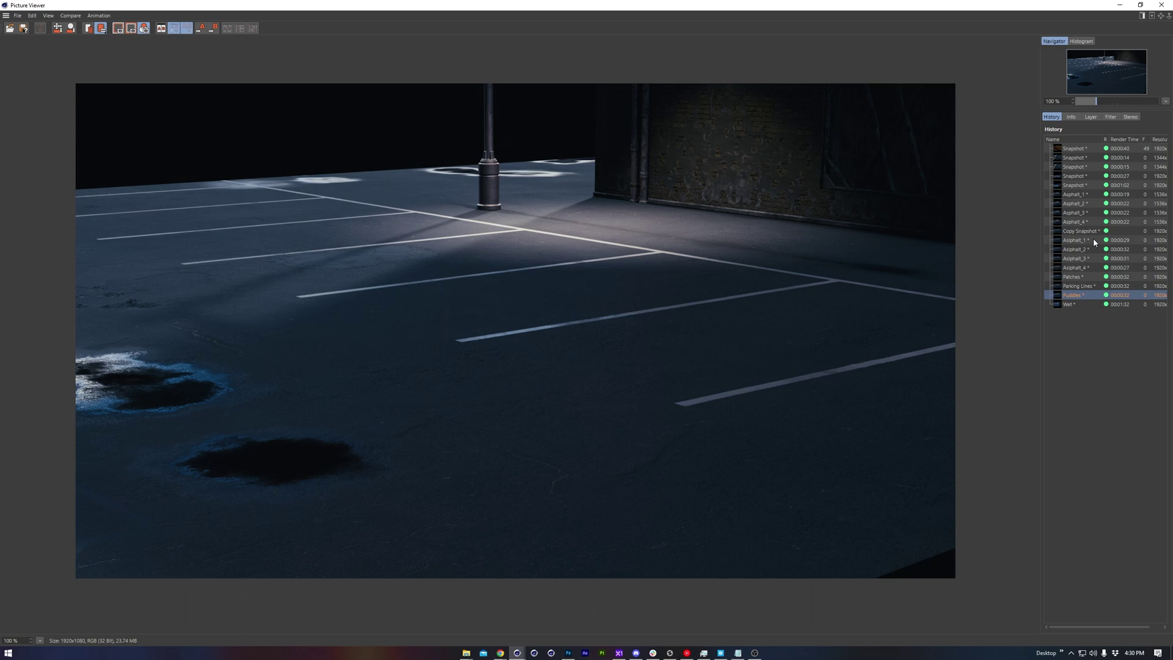
{"action": "key", "text": "Down"}
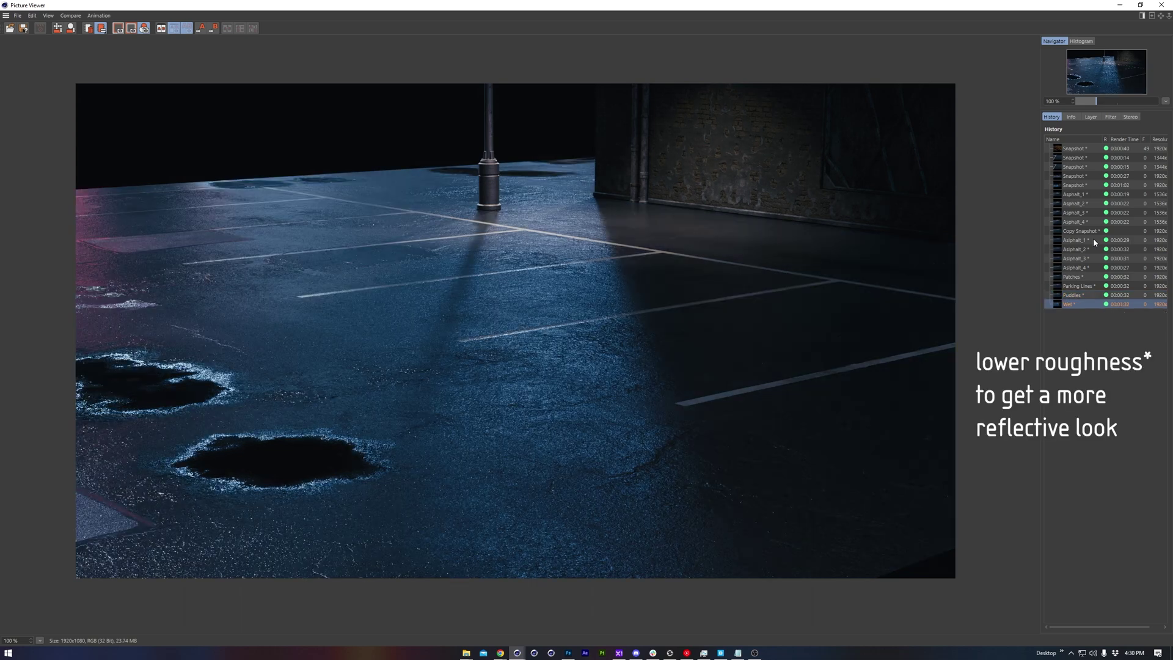